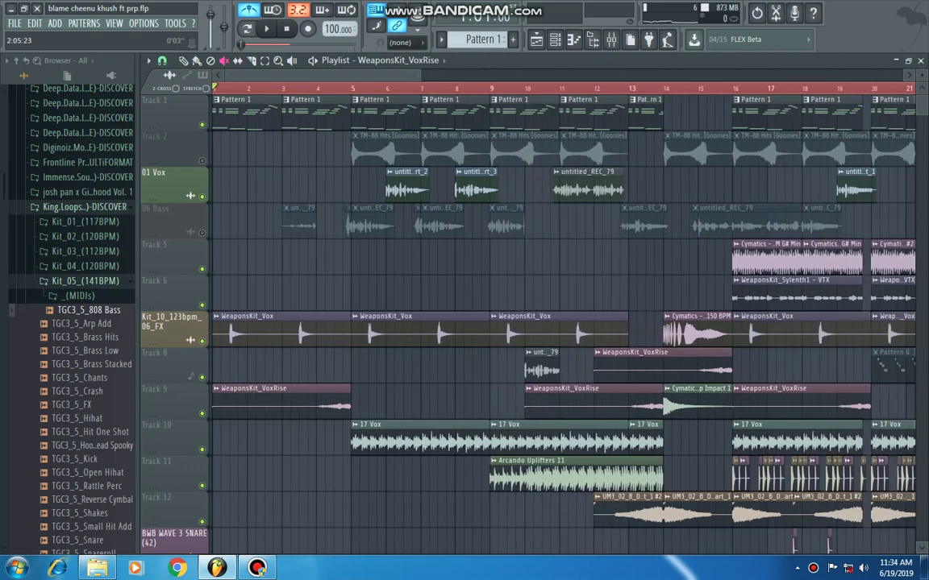
# Step: Examine the whole playlist arrangement, from the Pattern 1 clips on Track 1 through the vocal, bass, FX and hi-hat tracks
pyautogui.scroll(5, 257, 323)
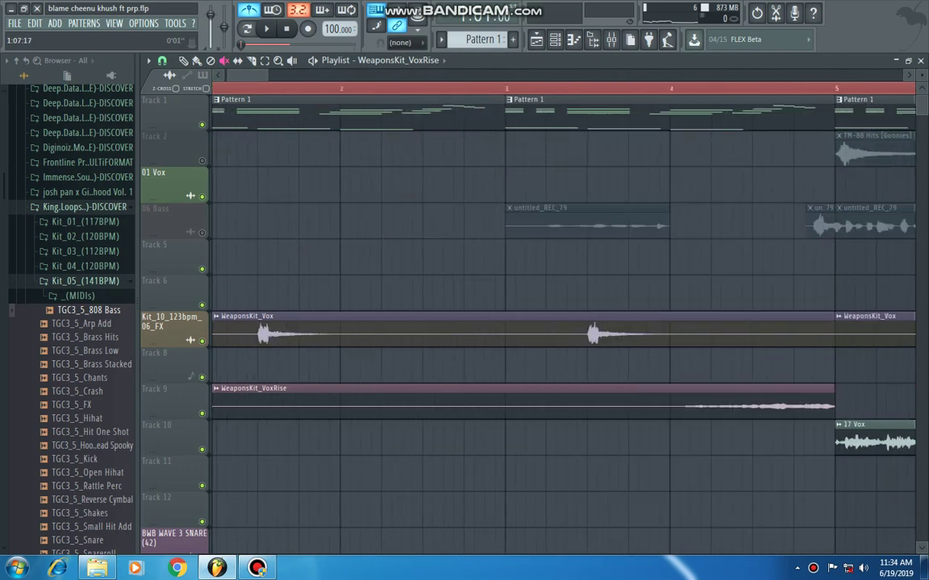
pyautogui.scroll(-6, 257, 322)
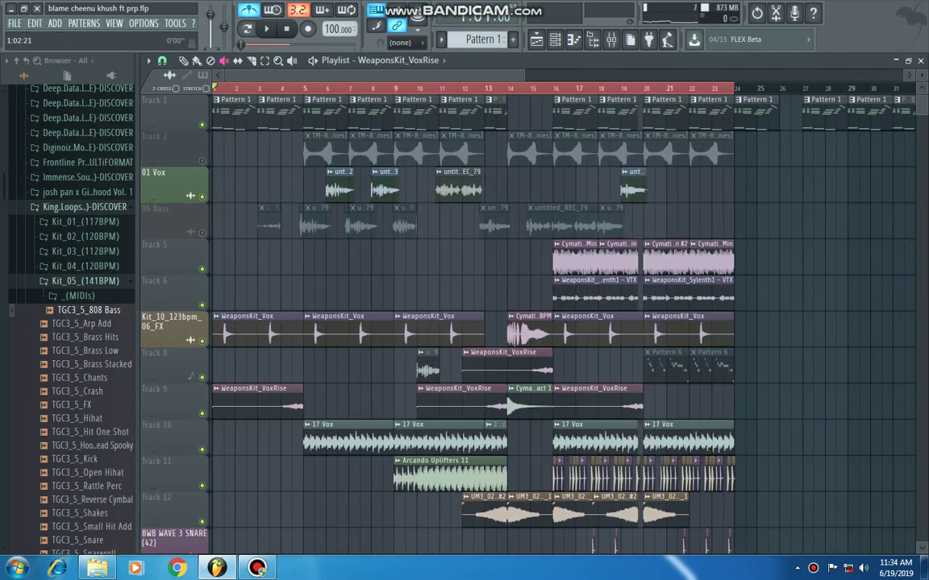
pyautogui.scroll(3, 275, 246)
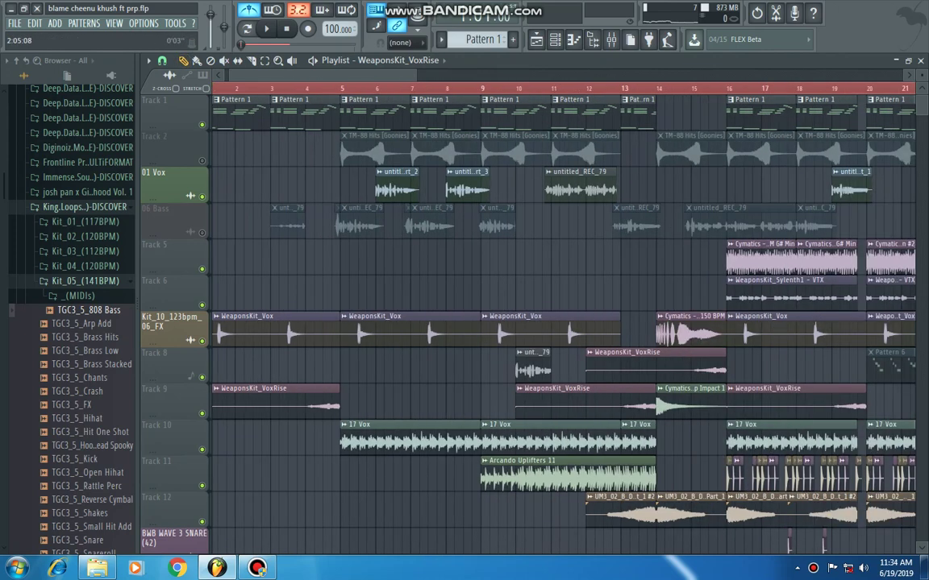
pyautogui.scroll(-5, 288, 258)
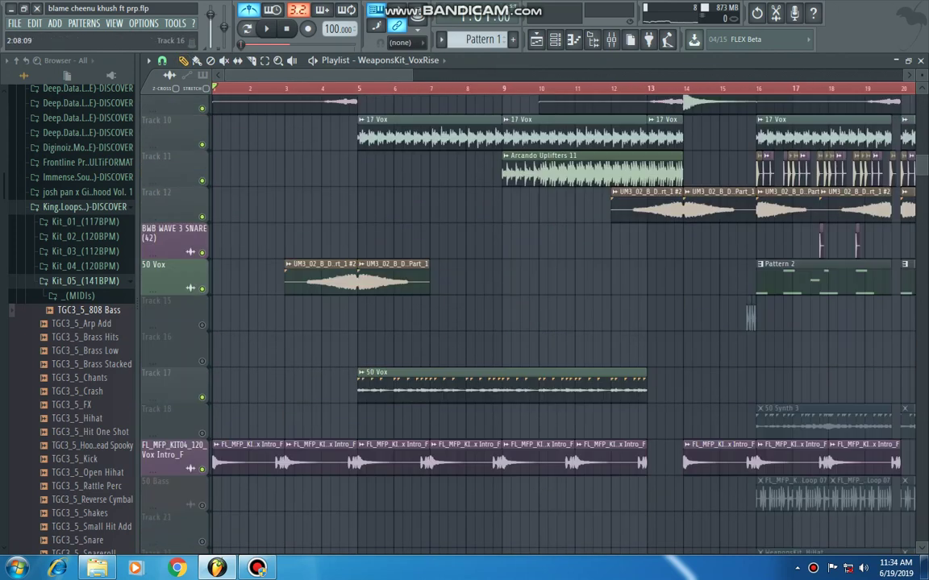
pyautogui.scroll(-4, 384, 184)
pyautogui.scroll(-4, 565, 314)
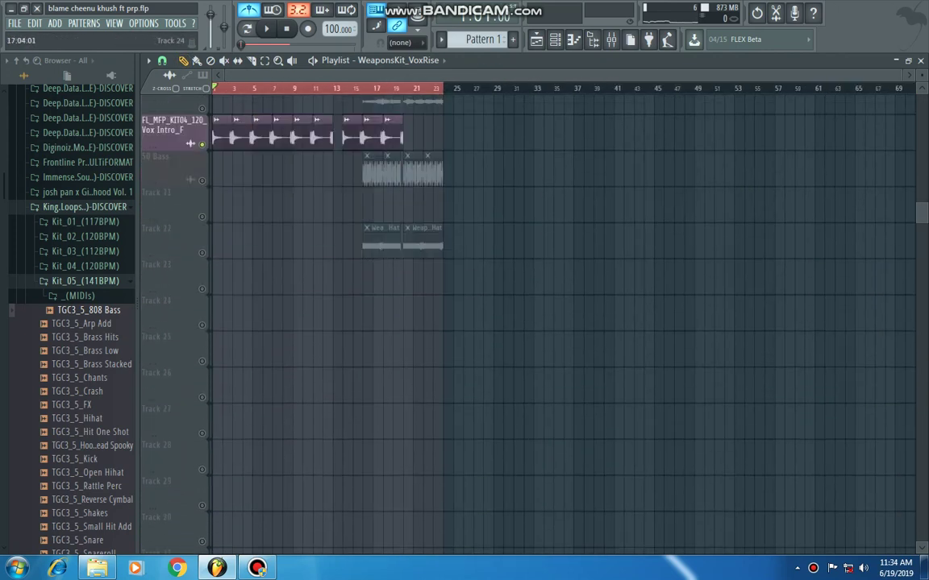
pyautogui.scroll(5, 395, 177)
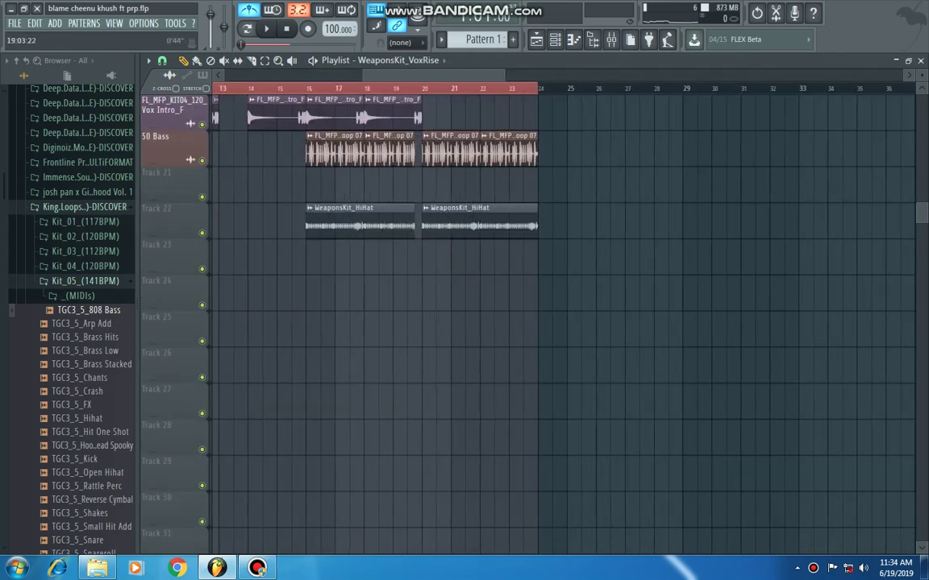
pyautogui.scroll(-2, 394, 189)
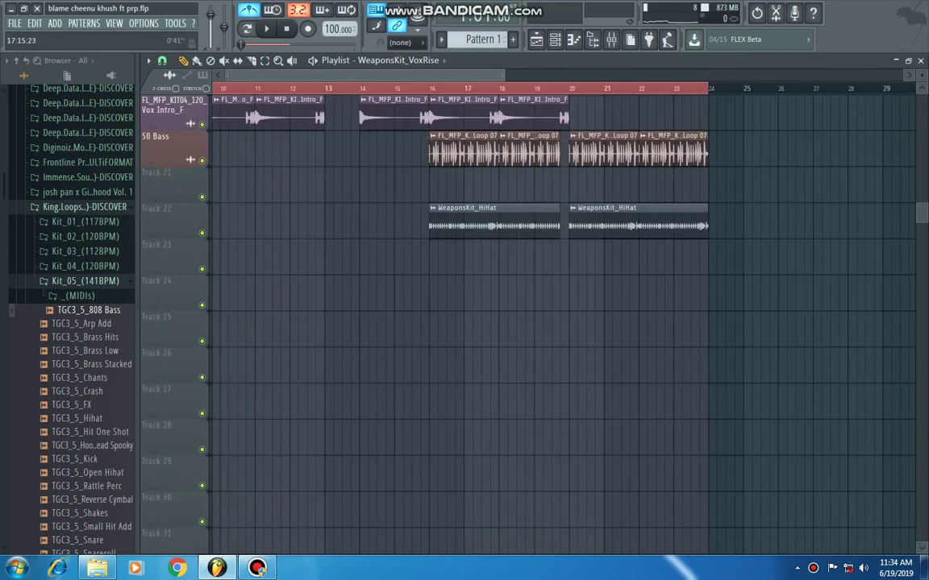
pyautogui.scroll(9, 456, 222)
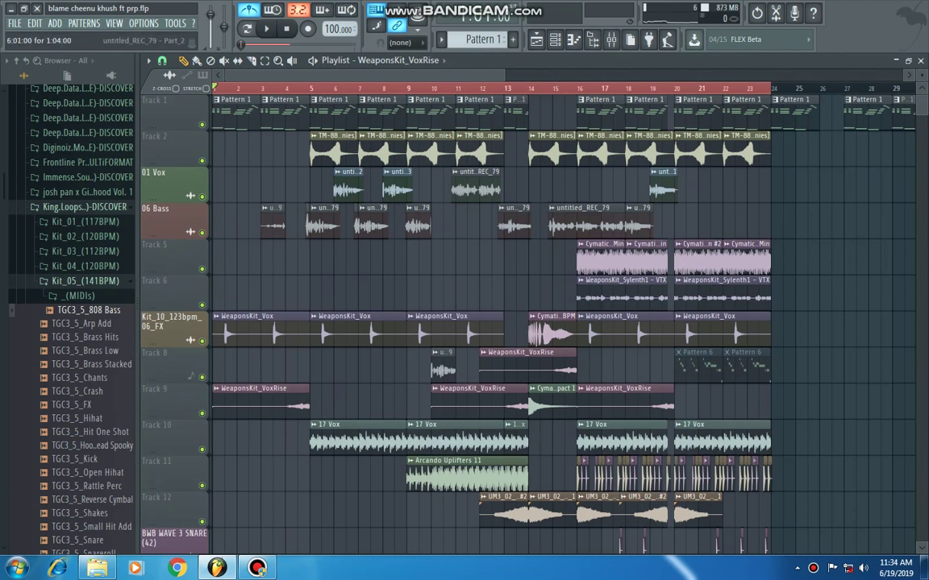
pyautogui.scroll(-3, 245, 508)
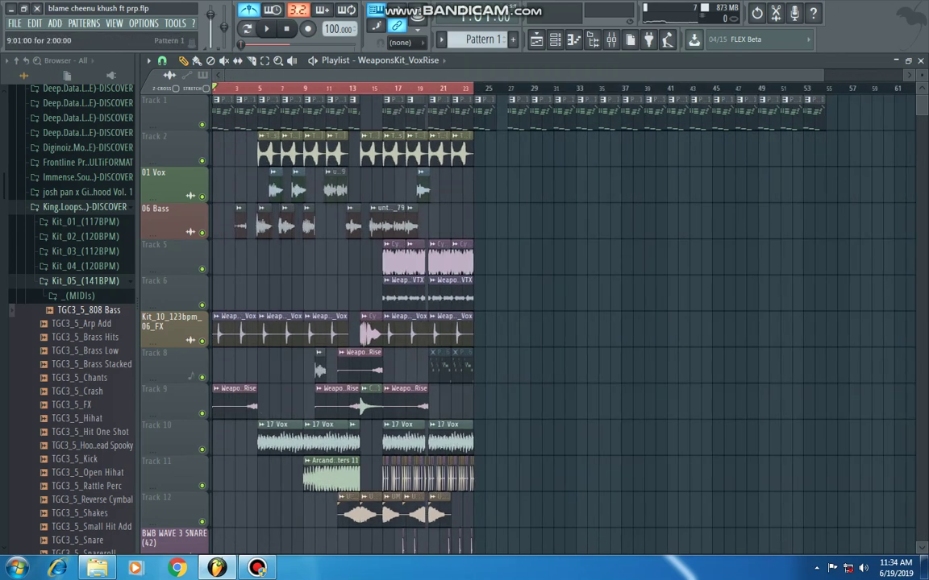
pyautogui.scroll(3, 306, 323)
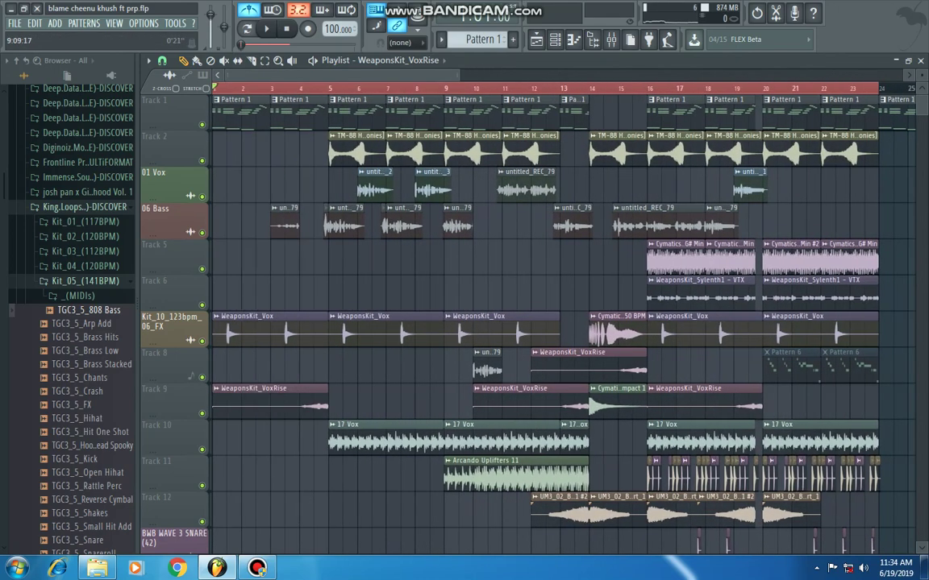
pyautogui.scroll(1, 242, 178)
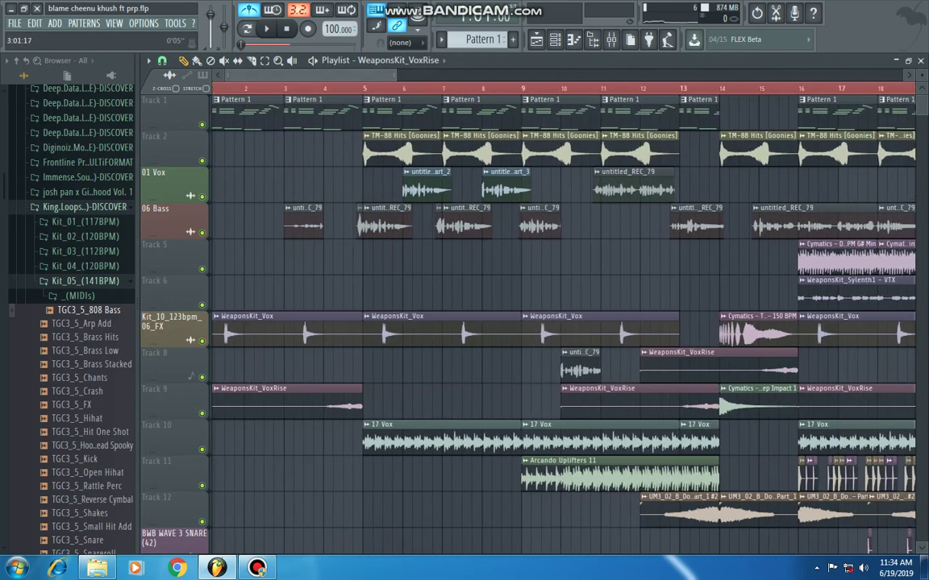
# Step: Solo Track 1 to isolate its Pattern 1 clips, and switch the solo off again
pyautogui.rightClick(201, 125)
pyautogui.rightClick(202, 125)
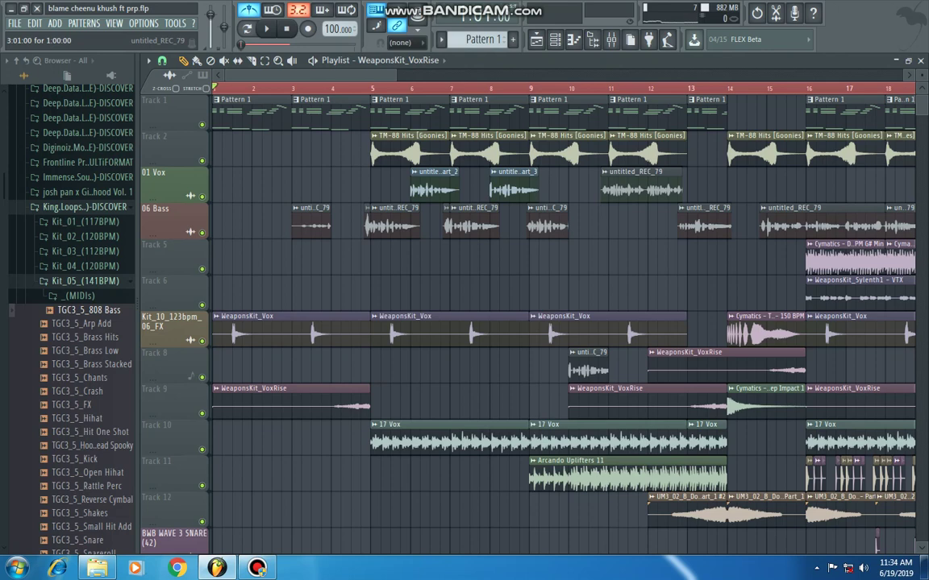
# Step: Open the Pattern 1 notes of the reFX Nexus channel in the piano roll
pyautogui.scroll(2, 244, 112)
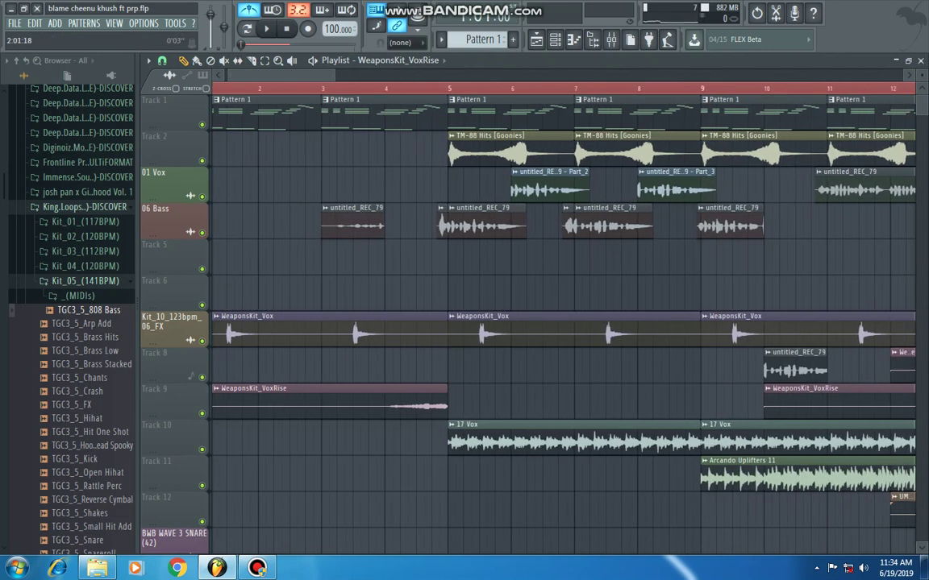
pyautogui.doubleClick(436, 114)
pyautogui.press('F6')
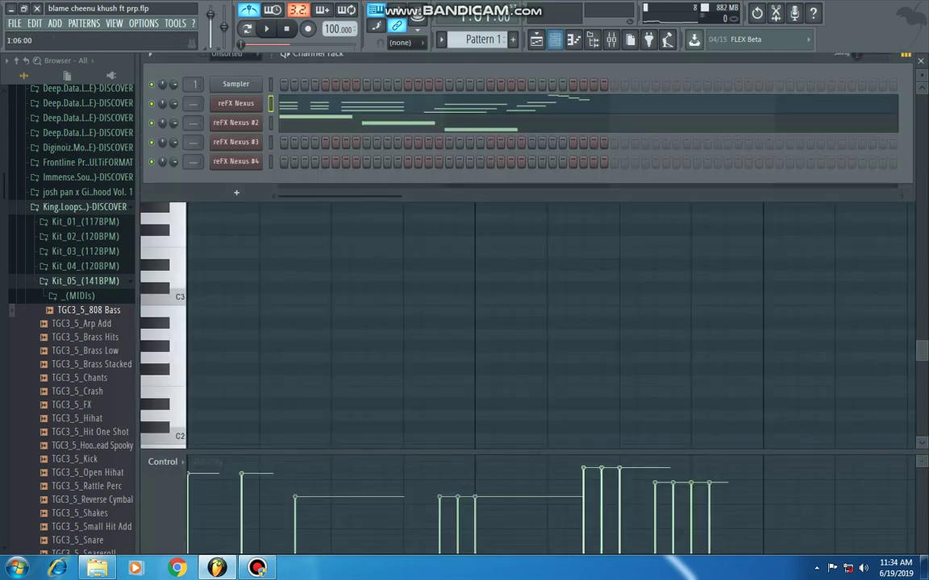
pyautogui.rightClick(270, 98)
pyautogui.click(284, 104)
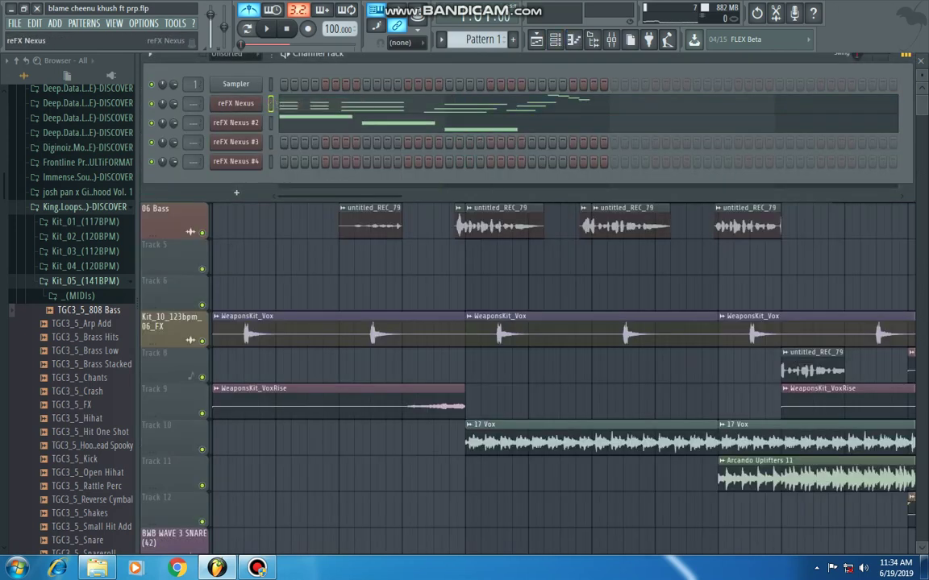
pyautogui.rightClick(272, 101)
pyautogui.click(290, 100)
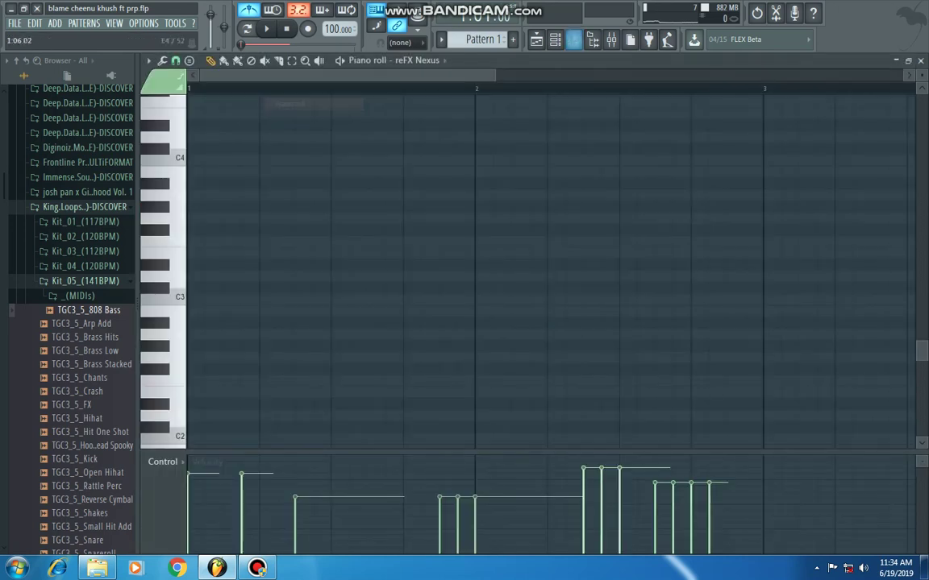
# Step: Examine the chord and melody notes of reFX Nexus across the first two bars of the piano roll
pyautogui.scroll(-3, 305, 192)
pyautogui.scroll(7, 290, 206)
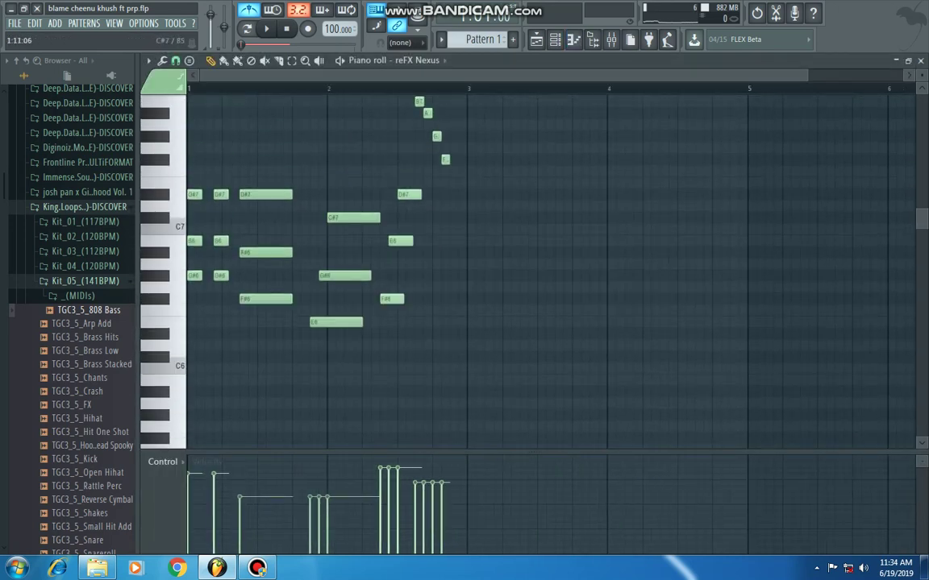
pyautogui.scroll(3, 246, 103)
pyautogui.moveTo(272, 75); pyautogui.dragTo(240, 75)
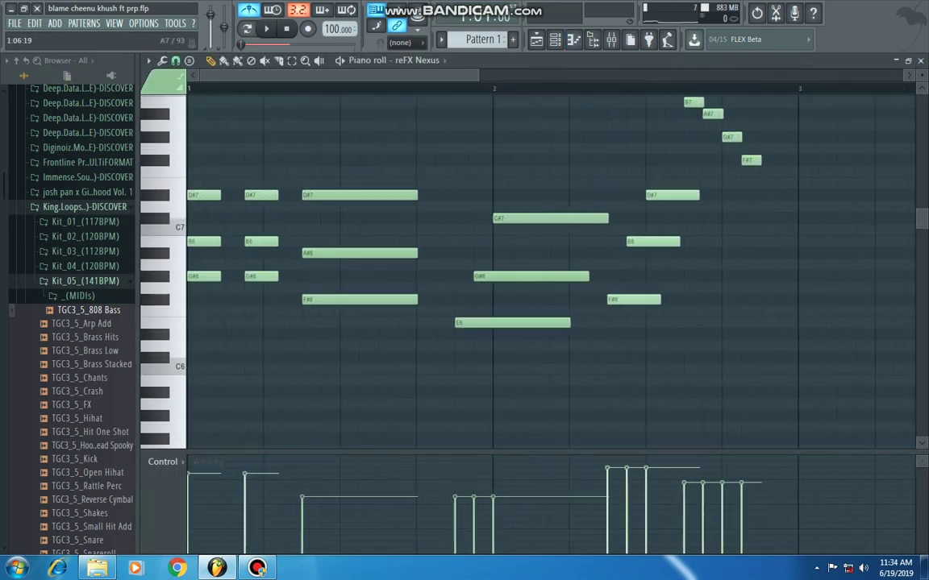
pyautogui.scroll(-2, 277, 88)
pyautogui.scroll(3, 350, 206)
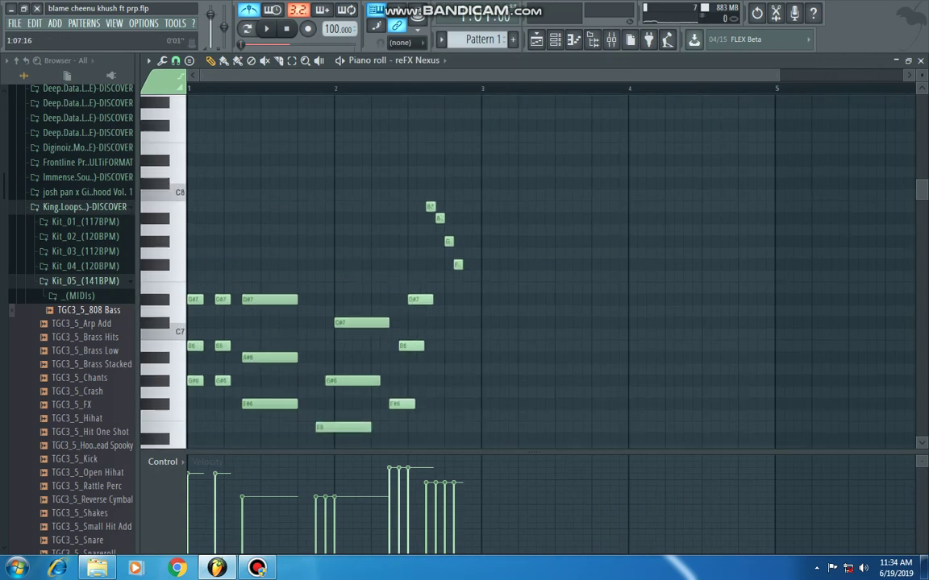
pyautogui.scroll(3, 277, 89)
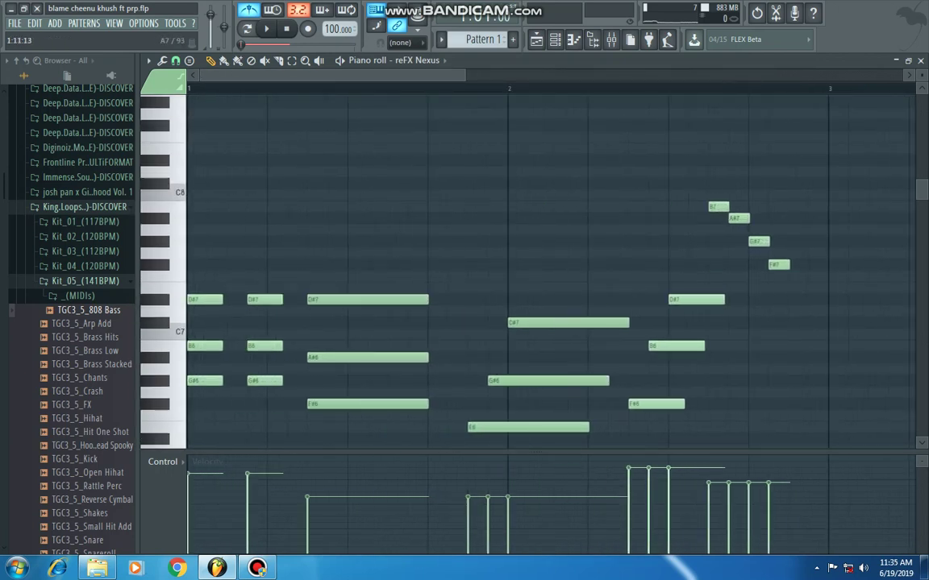
pyautogui.scroll(-1, 277, 88)
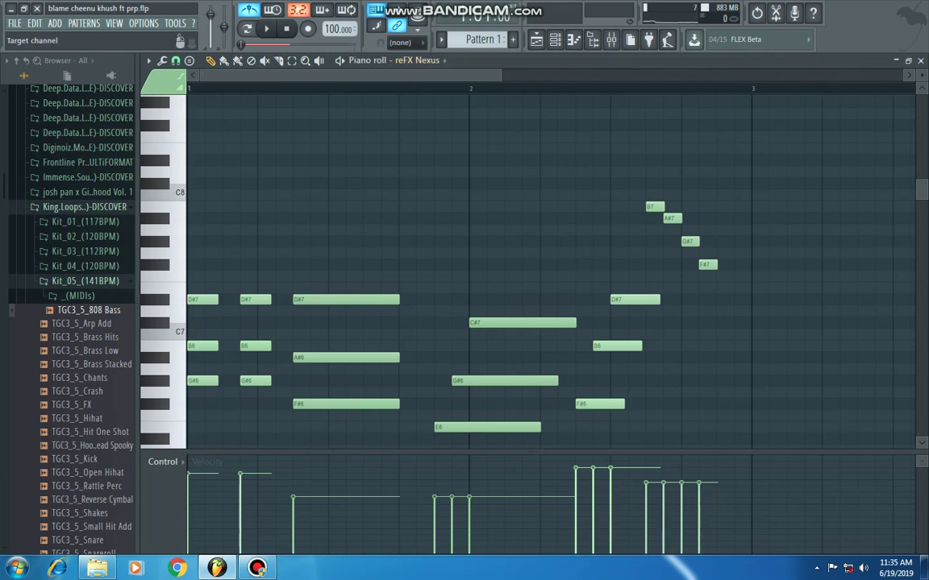
# Step: Mute the reFX Nexus #2 channel and play Pattern 1 to hear the reFX Nexus part while following its notes
pyautogui.press('F6')
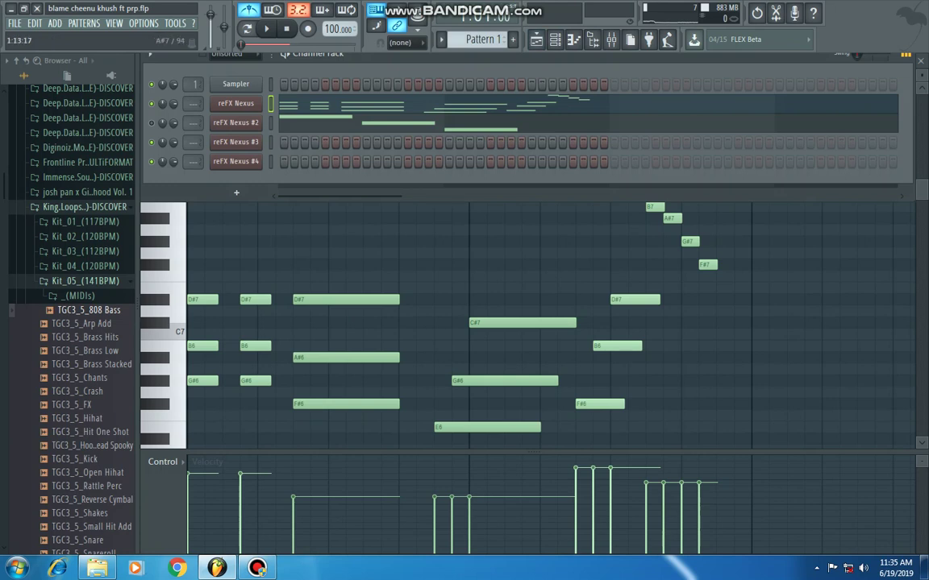
pyautogui.press('F6')
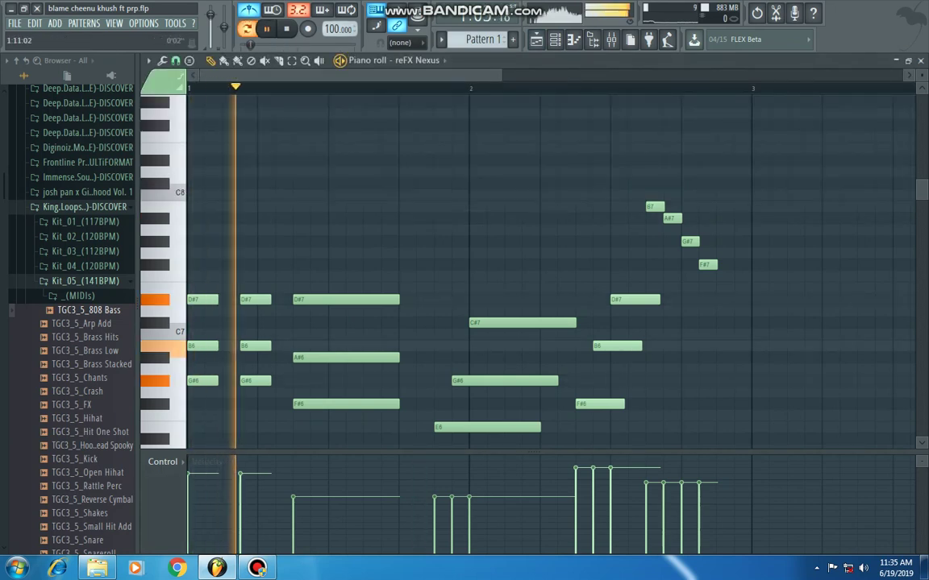
pyautogui.scroll(-3, 453, 274)
pyautogui.scroll(2, 463, 274)
pyautogui.scroll(2, 472, 87)
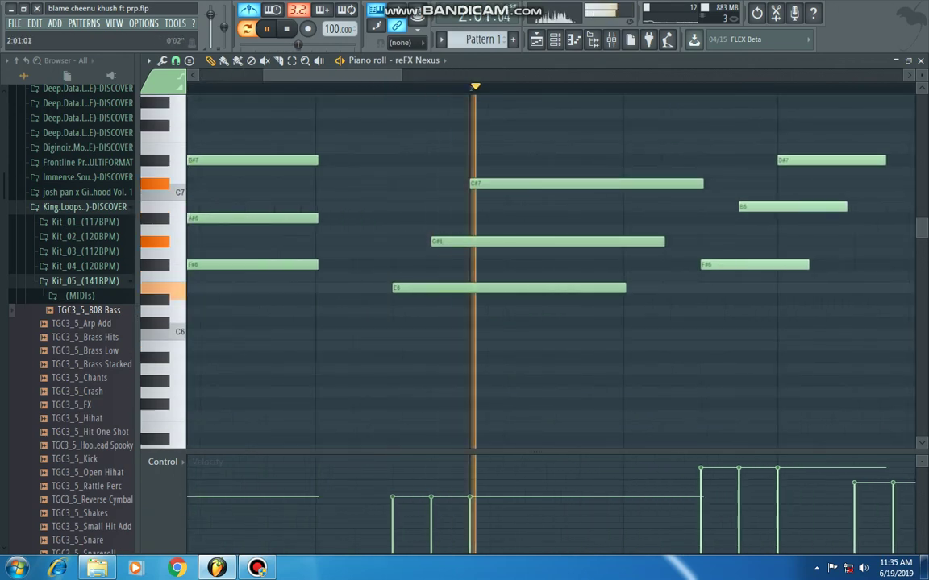
pyautogui.scroll(-5, 473, 87)
pyautogui.scroll(2, 532, 169)
pyautogui.scroll(1, 551, 270)
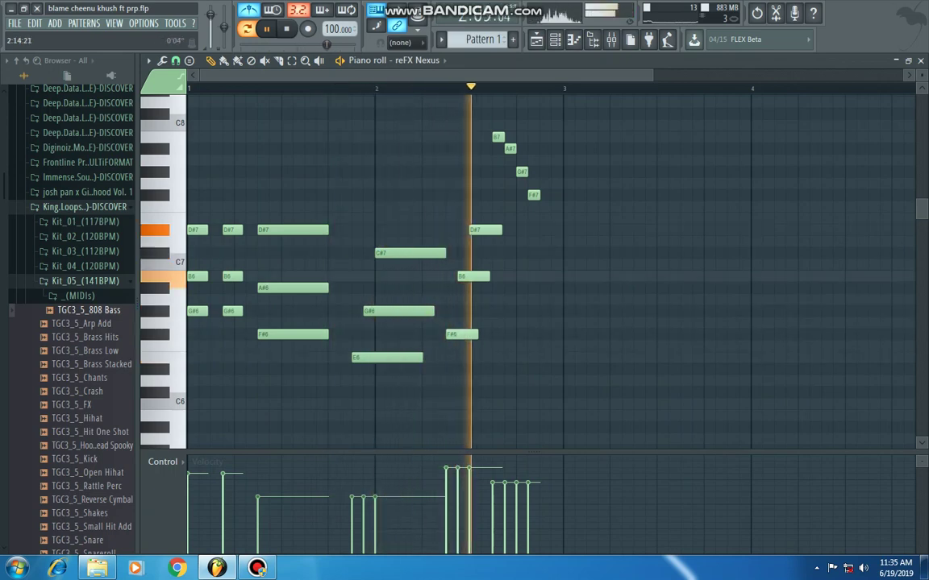
# Step: Open the reFX Nexus #2 notes in the piano roll and unmute that channel to hear them with the pattern
pyautogui.press('F6')
pyautogui.rightClick(236, 124)
pyautogui.click(290, 124)
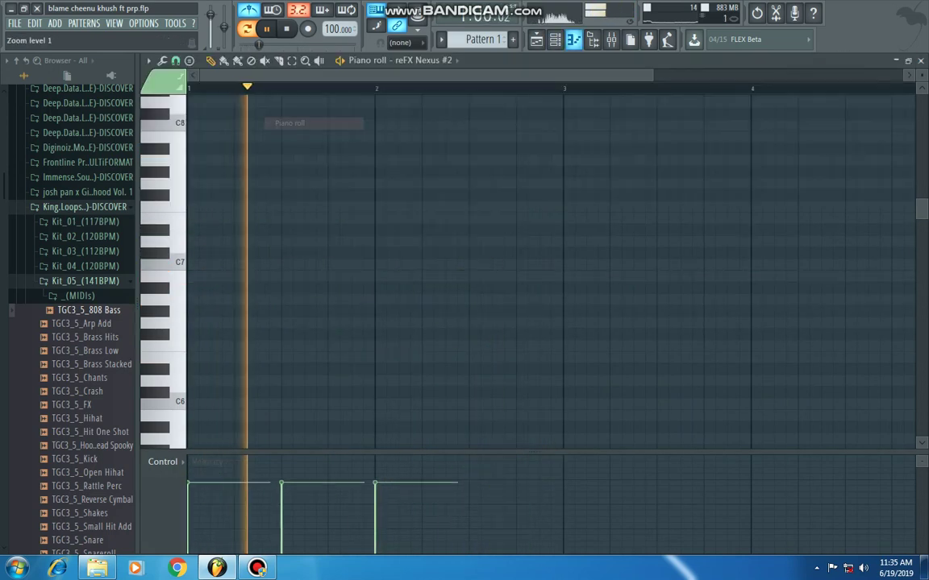
pyautogui.click(573, 39)
pyautogui.press('F6')
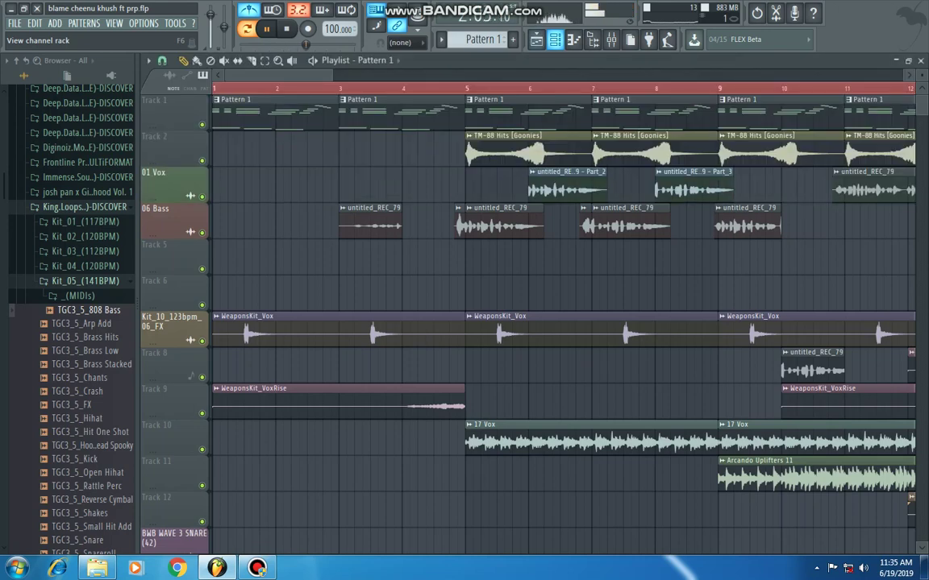
pyautogui.press('F5')
pyautogui.press('F6')
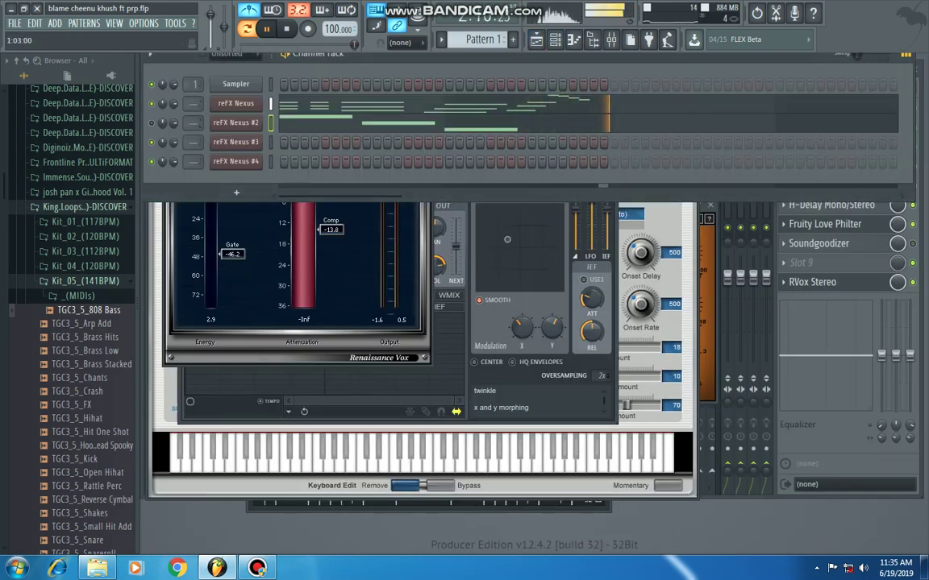
pyautogui.rightClick(242, 124)
pyautogui.click(290, 124)
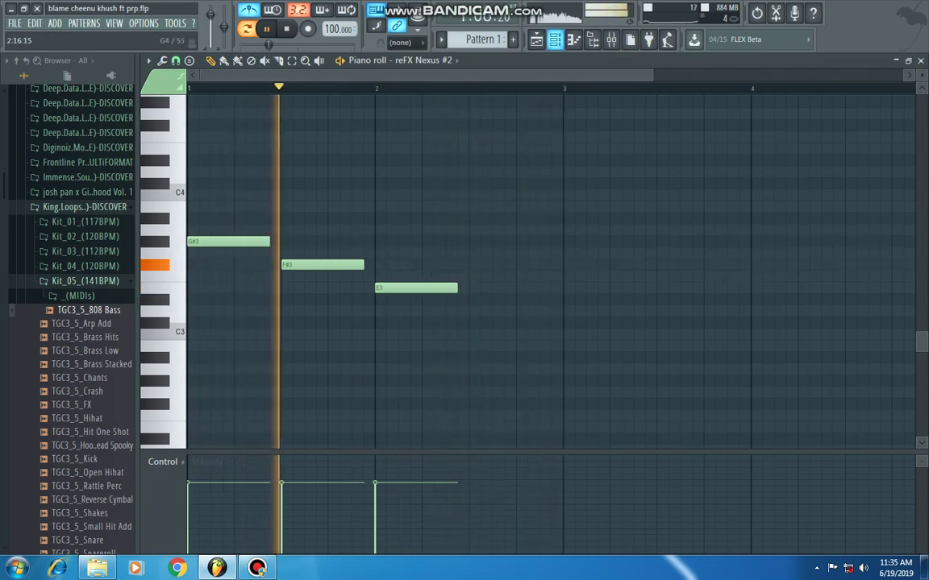
pyautogui.press('F6')
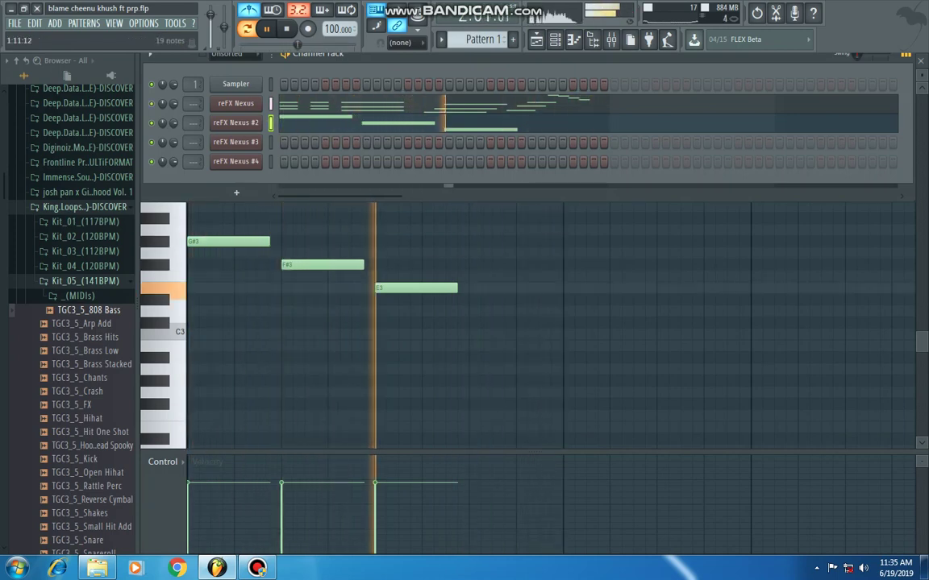
# Step: Return to the playlist with playback stopped and solo Track 1
pyautogui.press('F5')
pyautogui.press('F5')
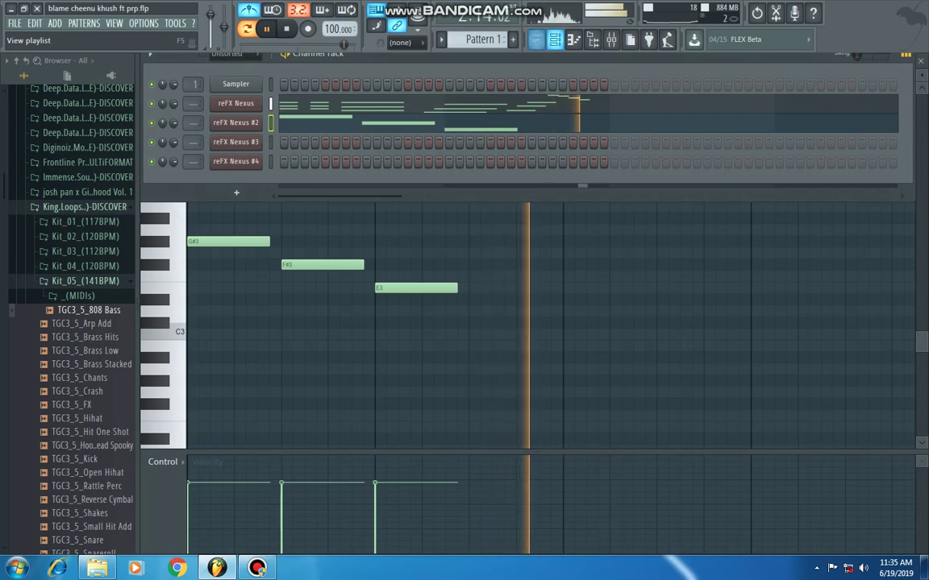
pyautogui.press('F5')
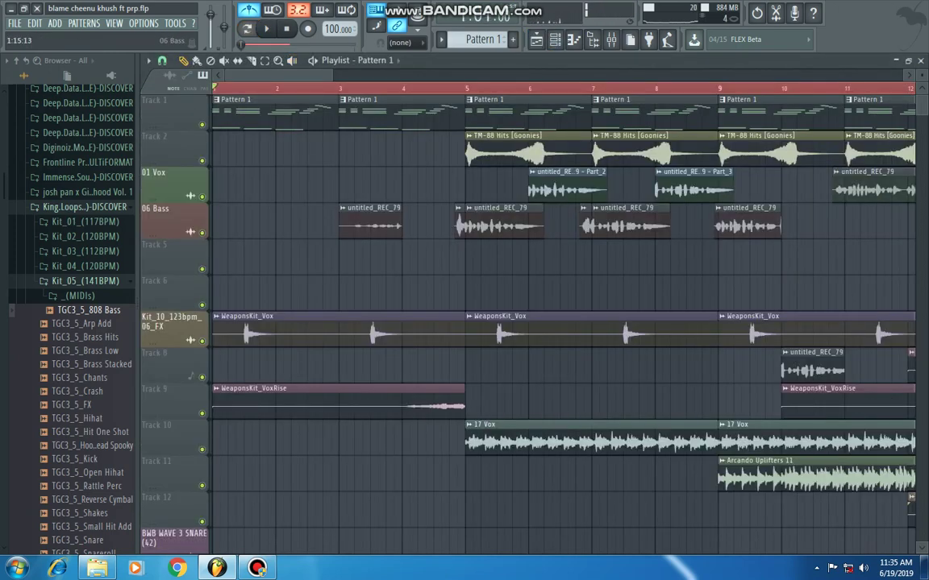
pyautogui.rightClick(201, 125)
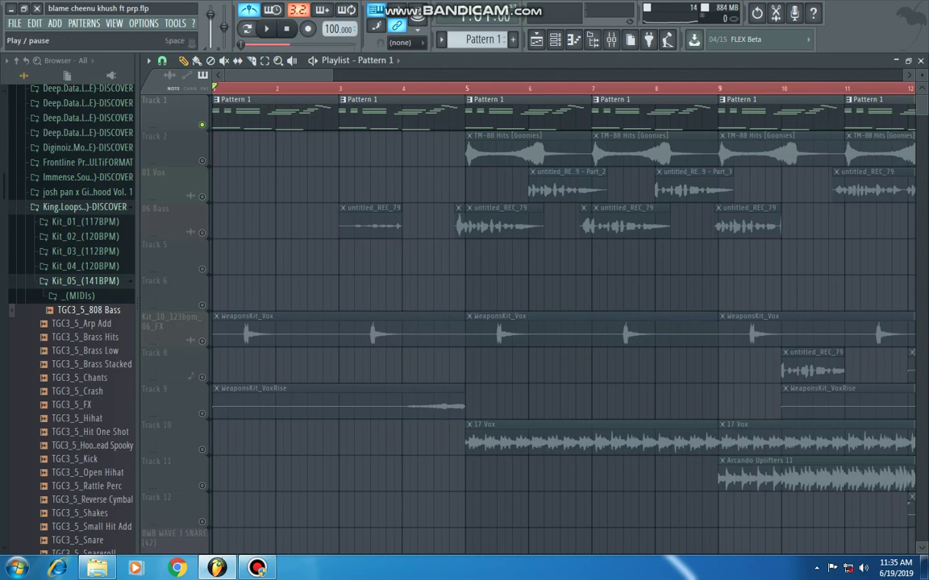
# Step: Show the channel rack and switch it to Pattern 2
pyautogui.press('F6')
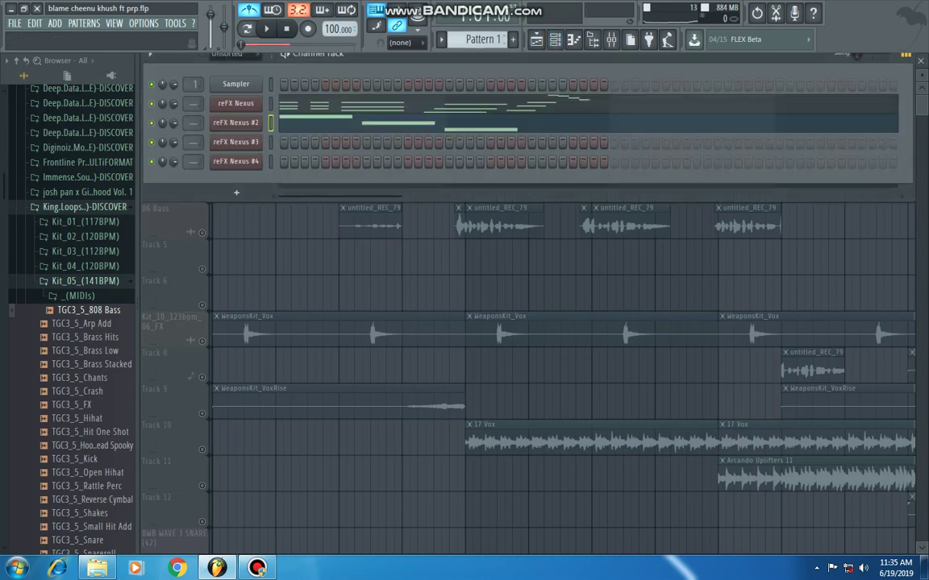
pyautogui.scroll(-1, 484, 39)
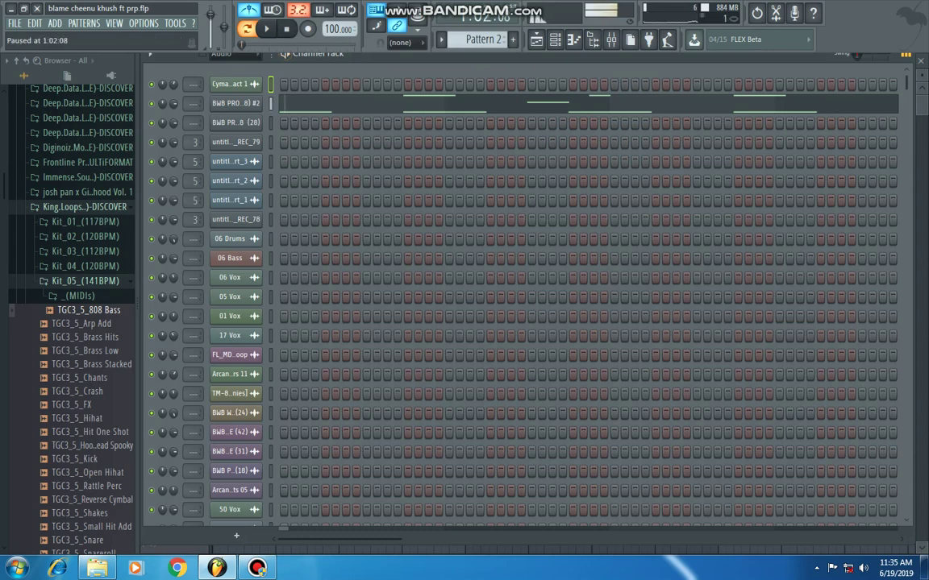
# Step: Switch back to Pattern 1 and return to the playlist from the channel rack
pyautogui.scroll(-1, 484, 39)
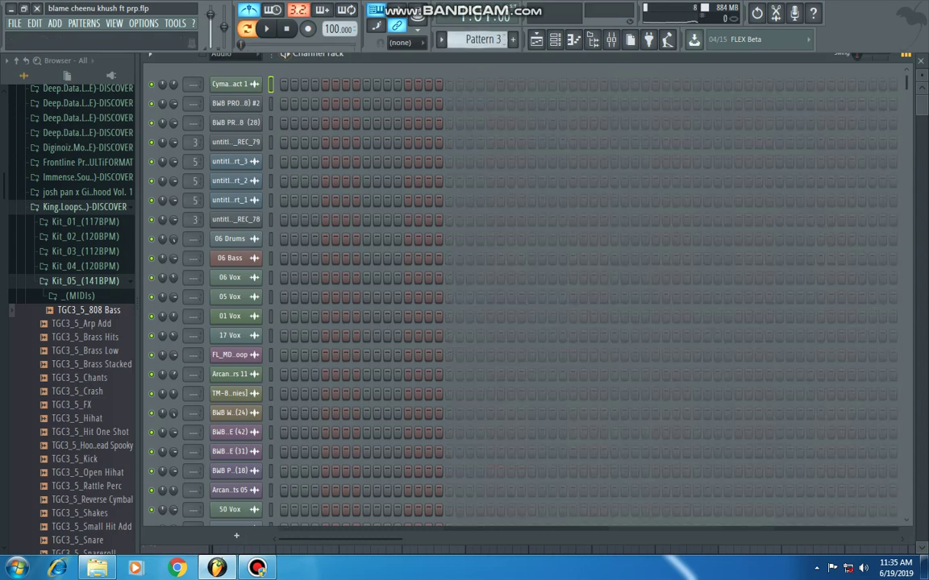
pyautogui.scroll(2, 484, 39)
pyautogui.click(555, 40)
pyautogui.click(536, 39)
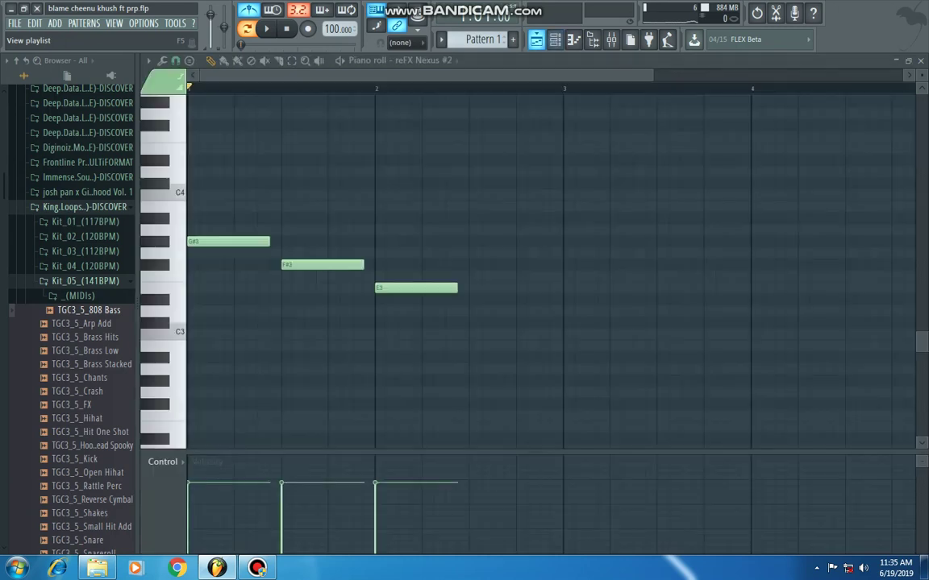
pyautogui.click(536, 39)
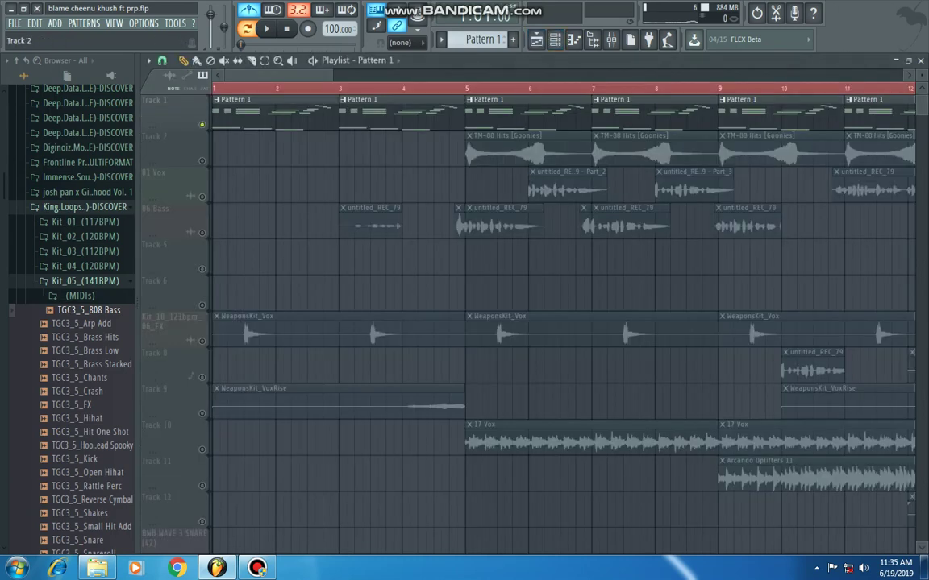
# Step: Solo the Kit_10_123bpm_06_FX track, play its WeaponsKit_Vox clips from the start and stop playback
pyautogui.scroll(-2, 191, 268)
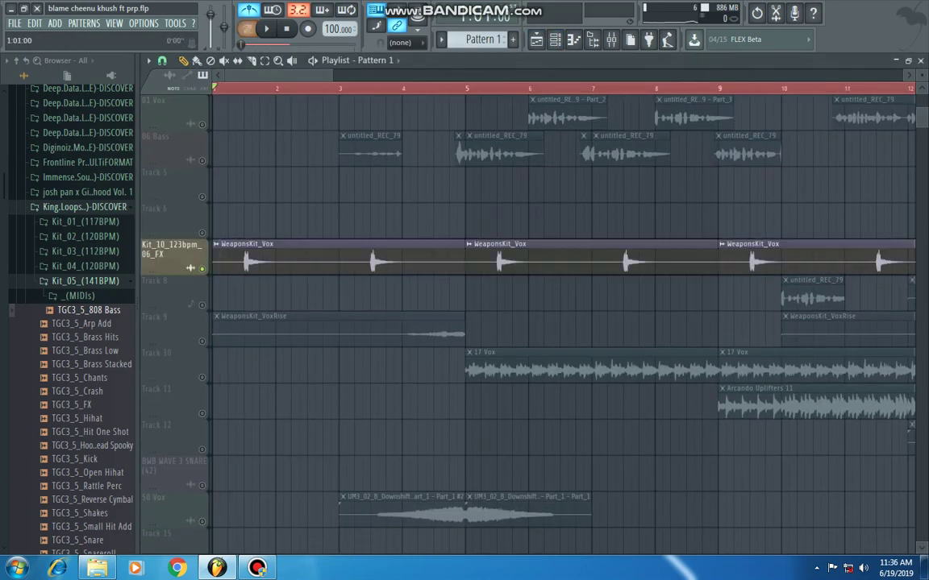
pyautogui.scroll(2, 224, 257)
pyautogui.scroll(-1, 223, 256)
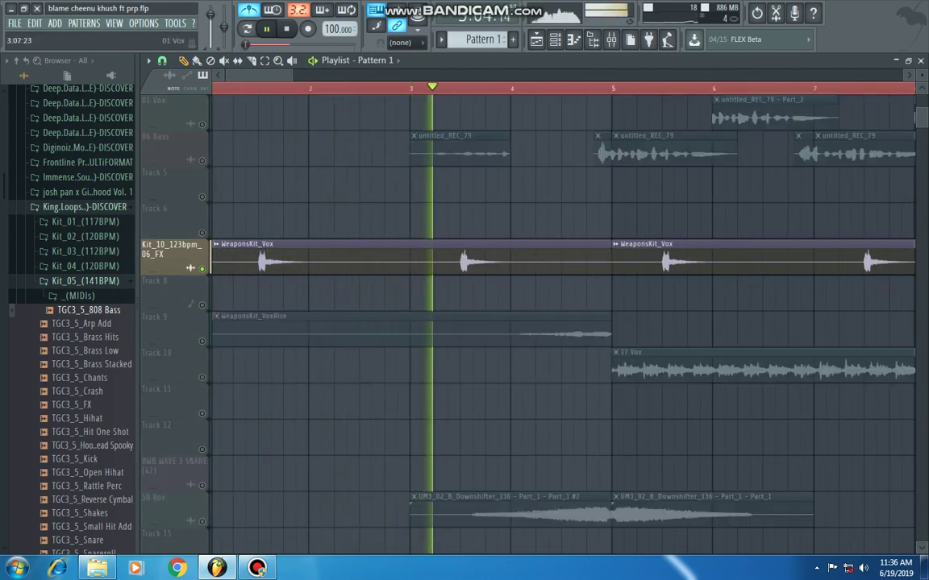
pyautogui.scroll(-2, 466, 266)
pyautogui.press('space')
pyautogui.scroll(2, 451, 258)
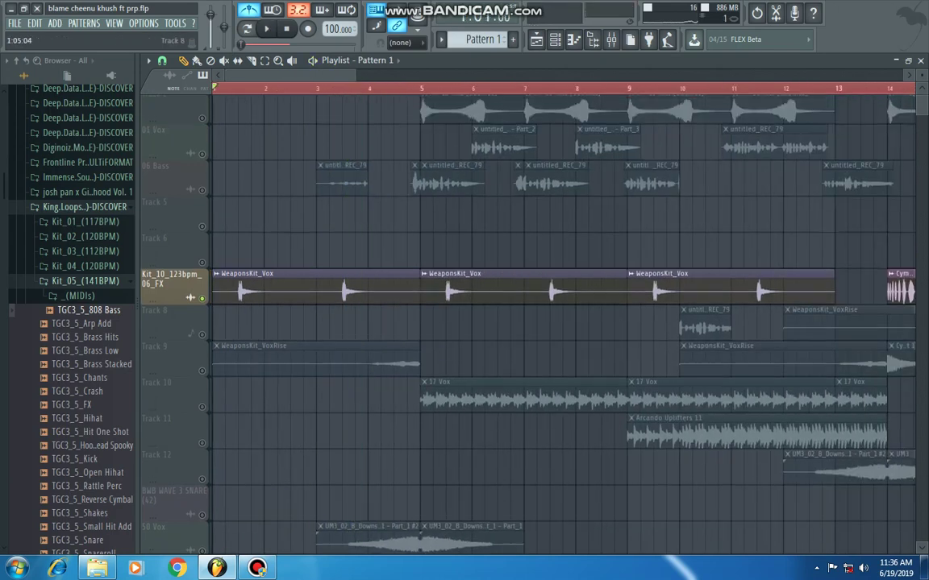
# Step: Solo the FL_MFP_KIT04_120_Vox Intro_F track, play its clips from the start and stop playback
pyautogui.scroll(-5, 173, 258)
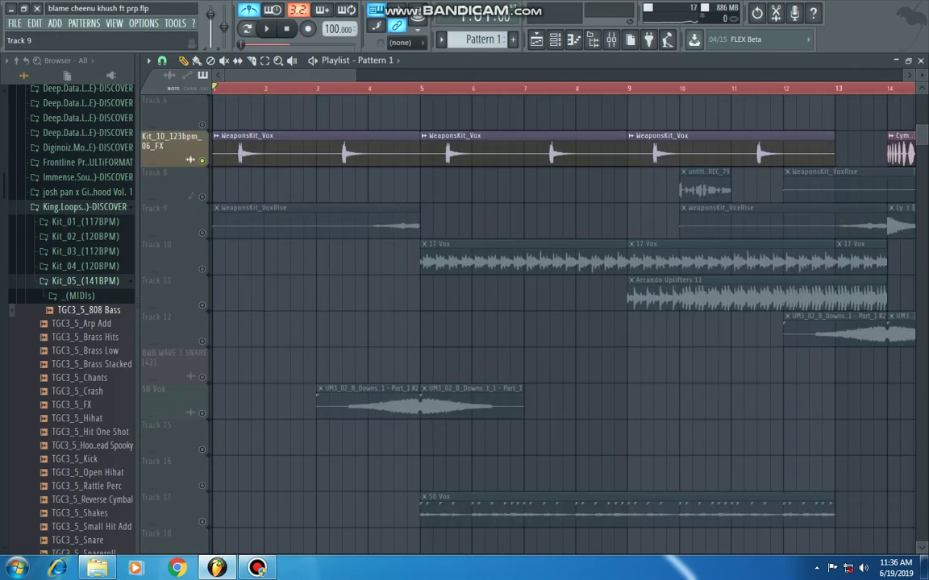
pyautogui.scroll(-8, 173, 274)
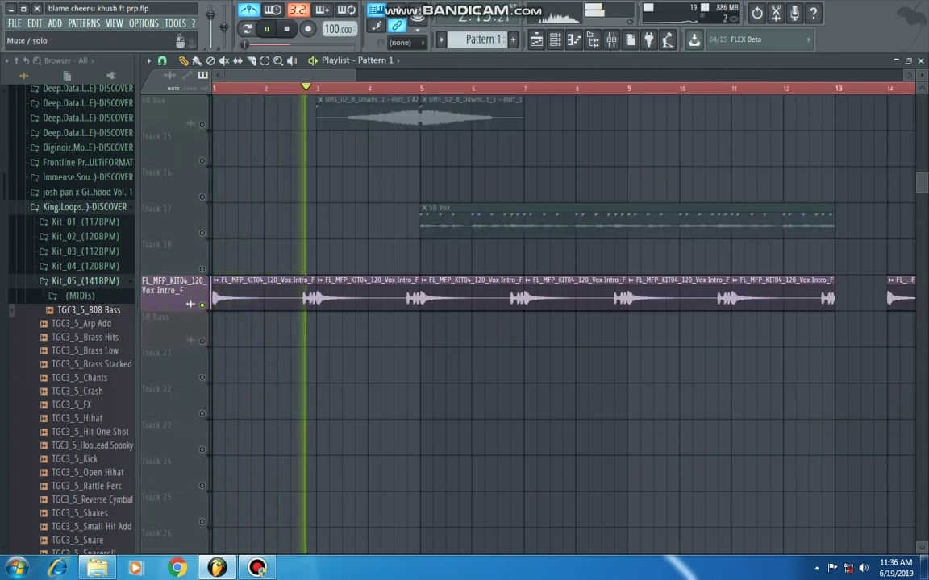
pyautogui.press('space')
# Step: Unmute Track 1 and the Kit_10_123bpm_06_FX track and play them together with the Vox Intro clips
pyautogui.scroll(12, 173, 307)
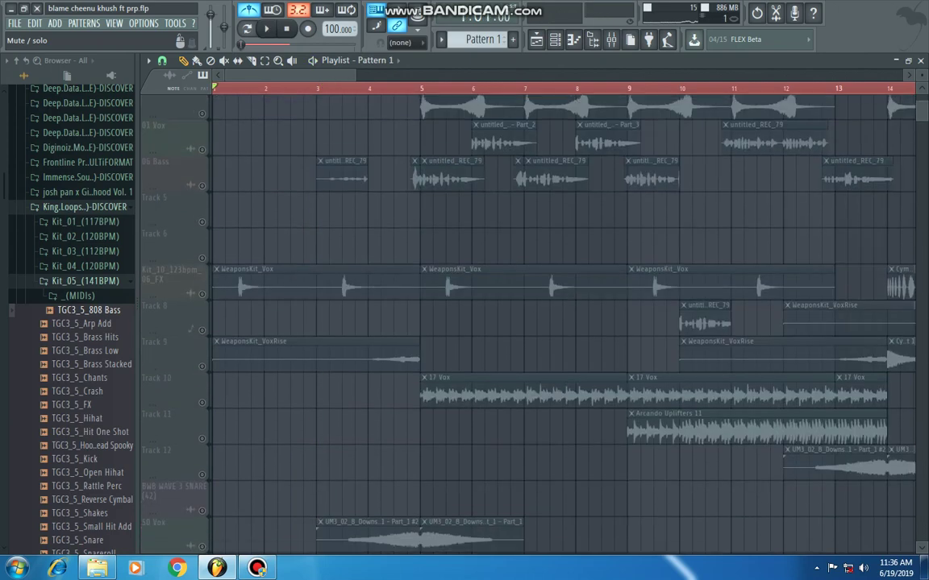
pyautogui.scroll(1, 174, 314)
pyautogui.press('space')
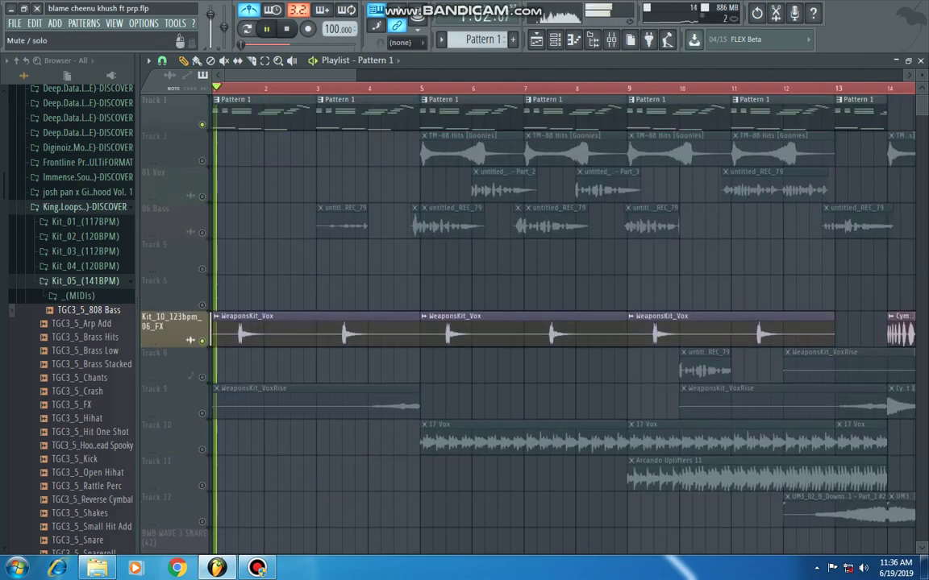
pyautogui.scroll(-9, 191, 340)
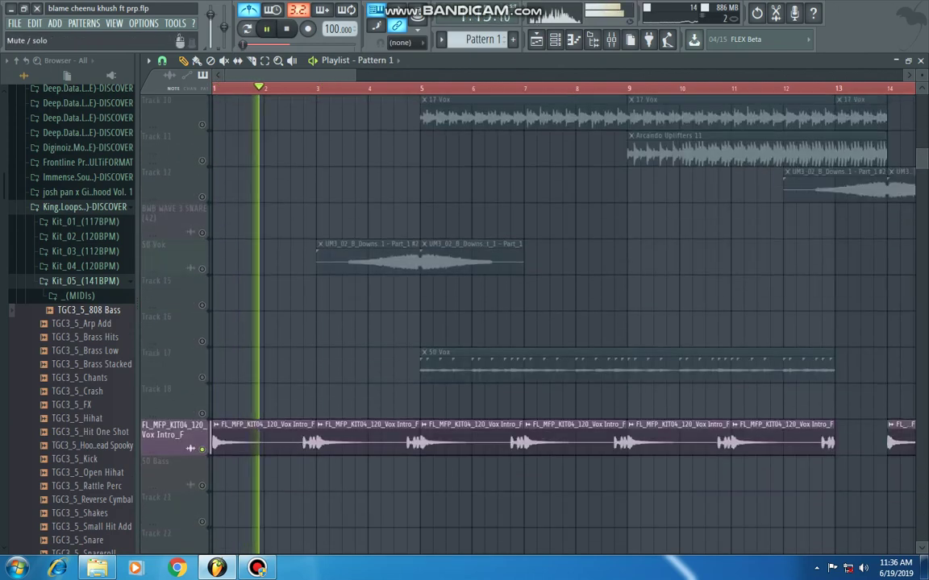
# Step: Unmute the 50 Vox track and Track 9 during playback to hear the Downshifter and WeaponsKit_VoxRise clips in the mix
pyautogui.click(202, 268)
pyautogui.scroll(5, 174, 323)
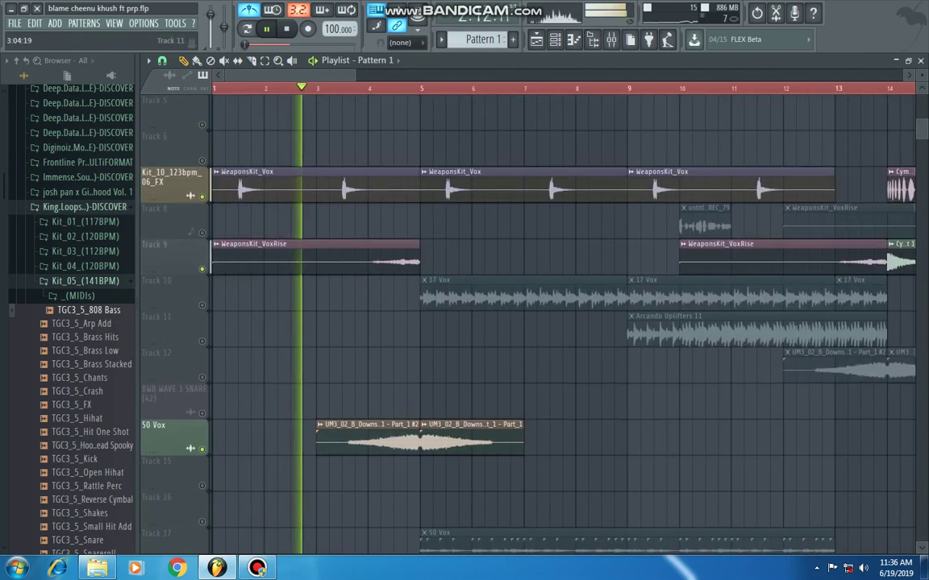
pyautogui.scroll(4, 173, 323)
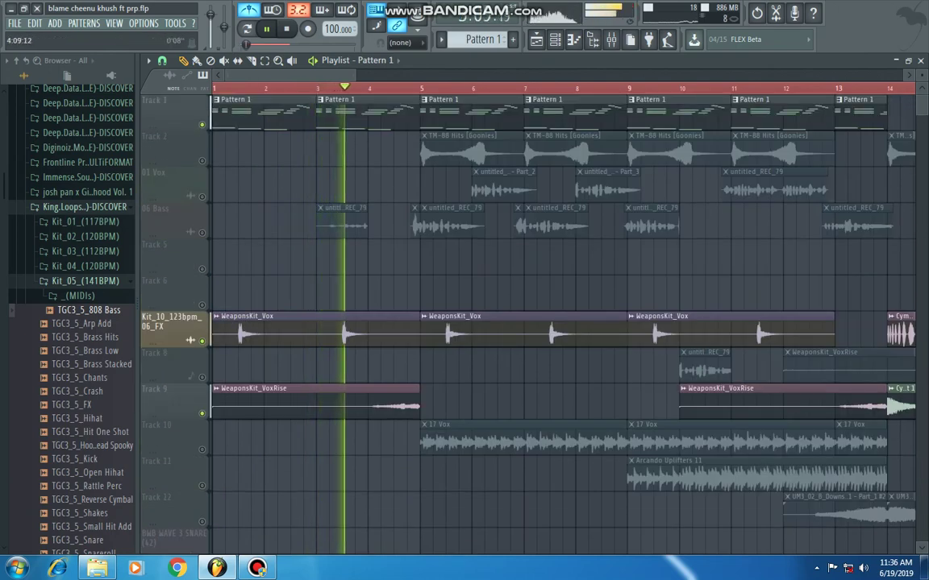
pyautogui.scroll(-3, 452, 230)
pyautogui.scroll(-8, 435, 225)
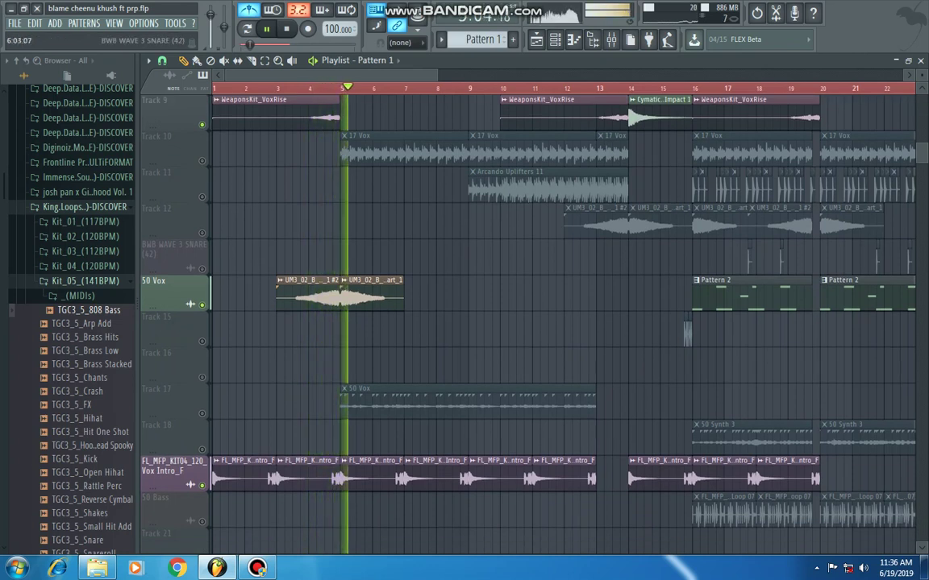
# Step: Stop playback, solo Track 17 and play its 50 Vox clip from bar 5
pyautogui.click(201, 414)
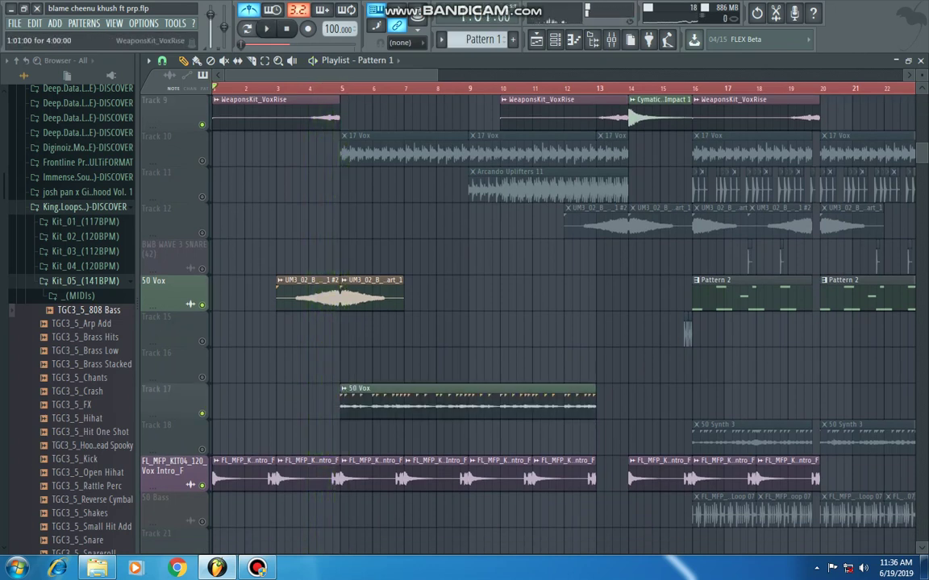
pyautogui.rightClick(201, 414)
pyautogui.press('space')
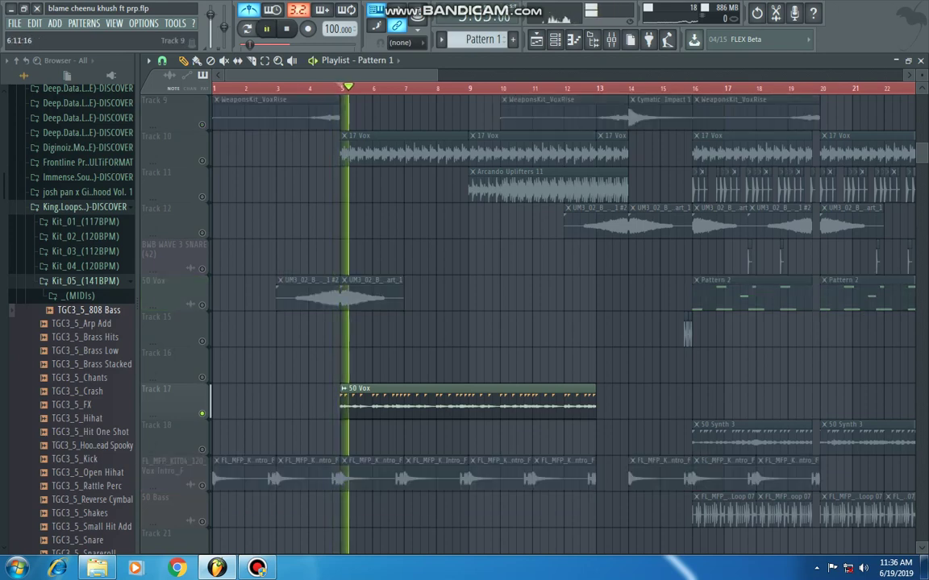
pyautogui.scroll(3, 403, 116)
pyautogui.scroll(-2, 403, 117)
pyautogui.scroll(2, 357, 258)
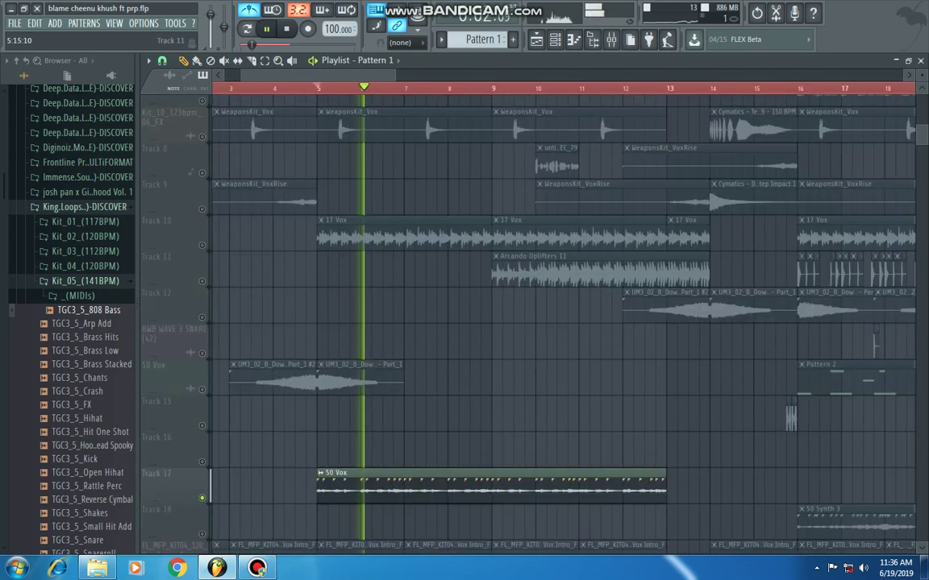
# Step: Unmute Track 10 and mute Track 17 to hear the 17 Vox clips alone from bar 5, and stop playback
pyautogui.scroll(1, 358, 270)
pyautogui.click(201, 270)
pyautogui.press('space')
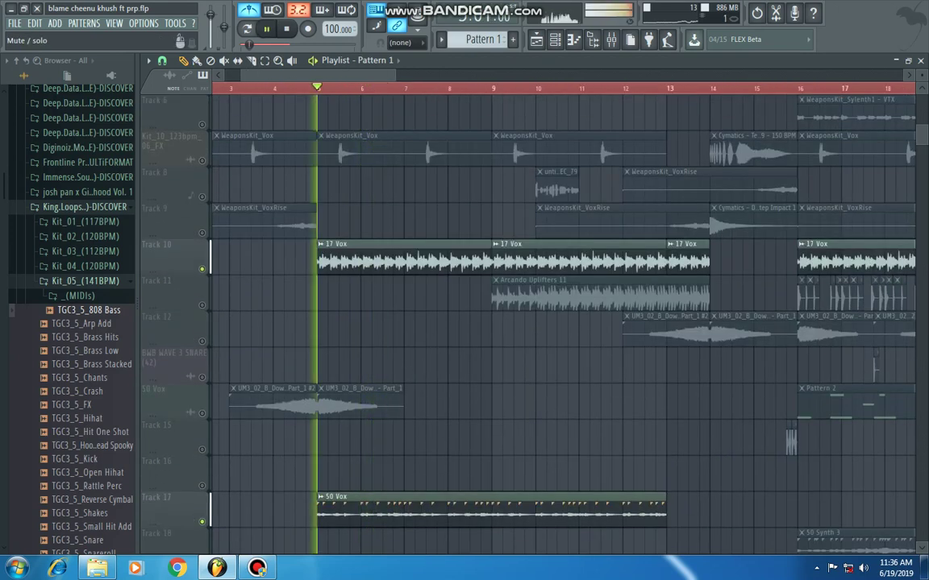
pyautogui.click(201, 522)
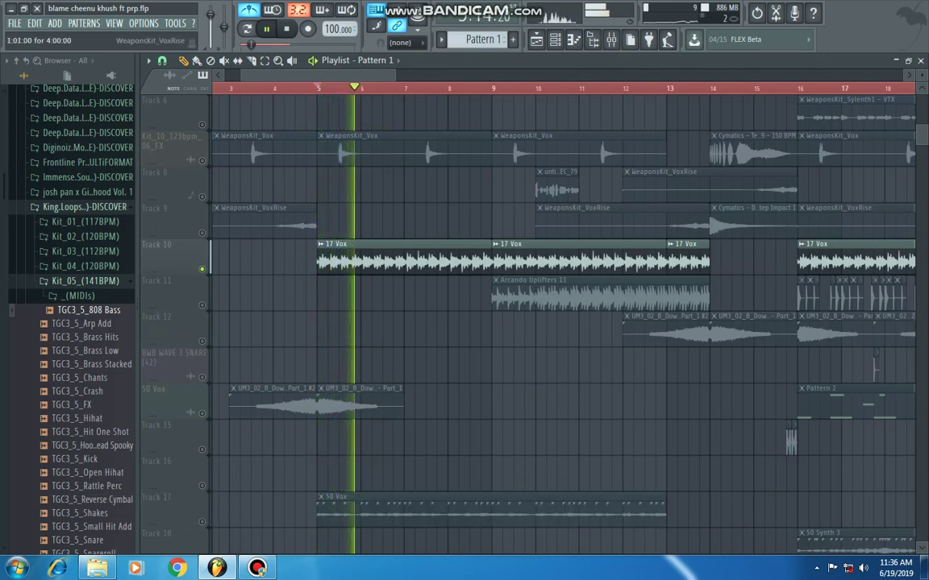
pyautogui.moveTo(322, 76); pyautogui.dragTo(305, 76)
pyautogui.scroll(-5, 407, 257)
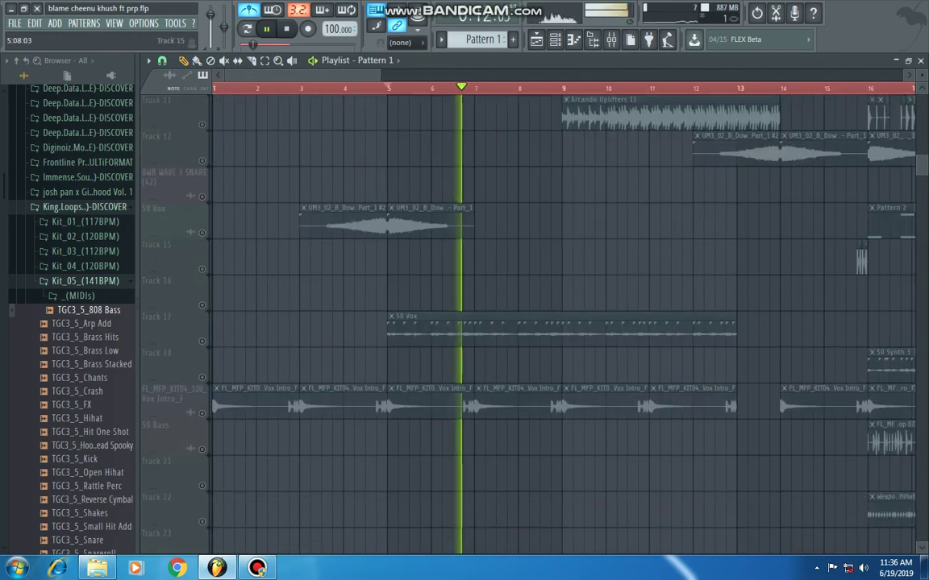
pyautogui.press('space')
# Step: Unmute Track 17, the Vox Intro track, 50 Vox, Track 9, the Kit_10 FX track and Track 1 alongside Track 10
pyautogui.click(202, 341)
pyautogui.click(202, 413)
pyautogui.scroll(3, 202, 412)
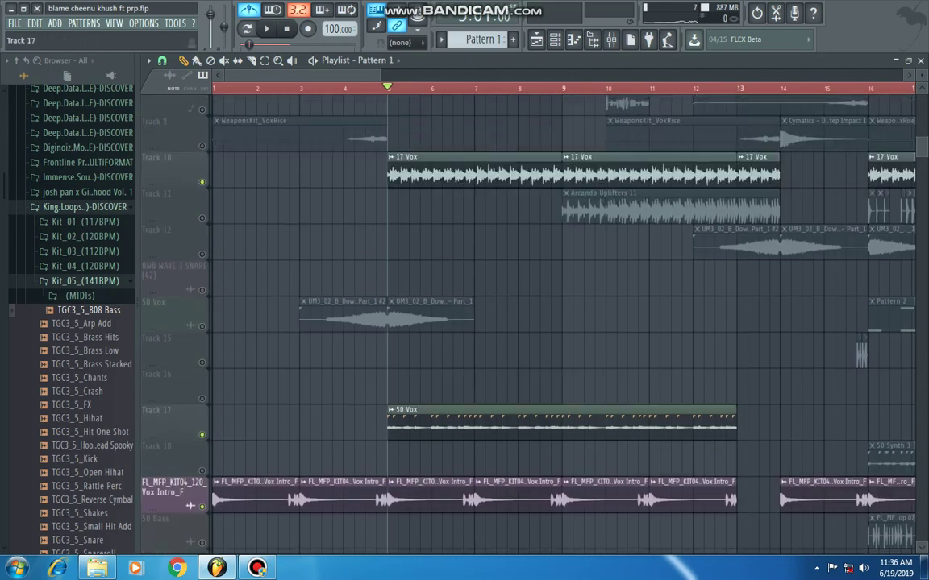
pyautogui.click(202, 340)
pyautogui.scroll(2, 202, 340)
pyautogui.scroll(2, 201, 341)
pyautogui.click(201, 269)
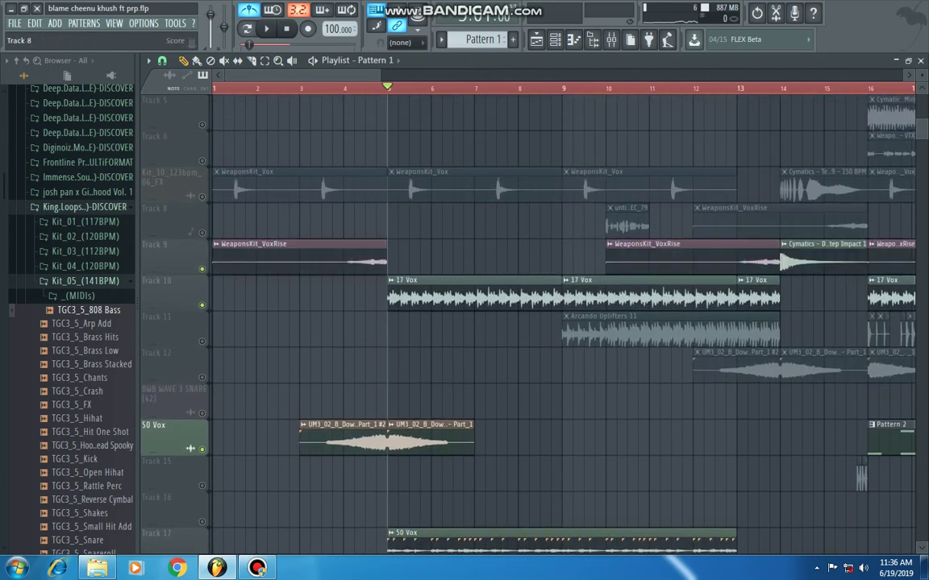
pyautogui.click(201, 196)
pyautogui.scroll(4, 201, 196)
pyautogui.click(201, 124)
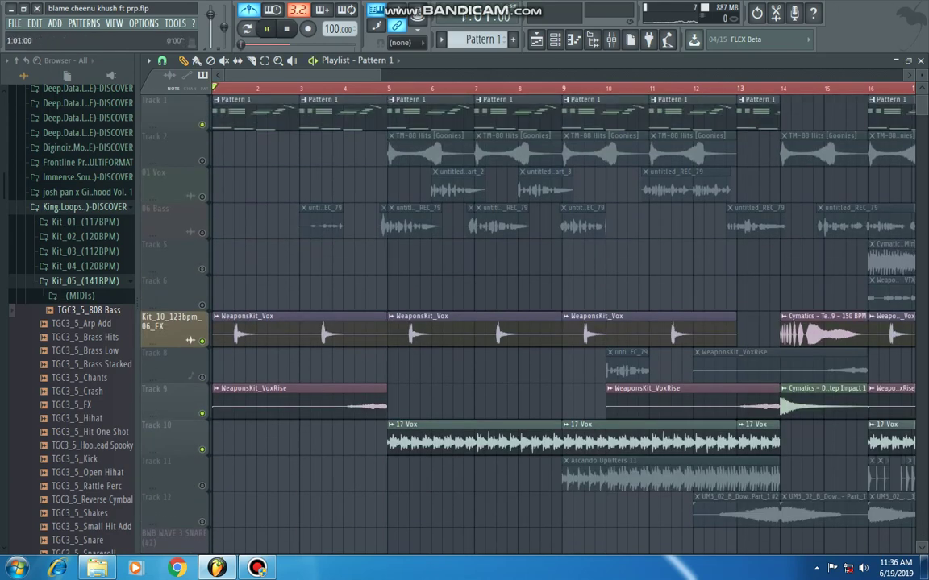
# Step: Play the unmuted tracks together from the start, following the arrangement through the playlist
pyautogui.scroll(-3, 564, 314)
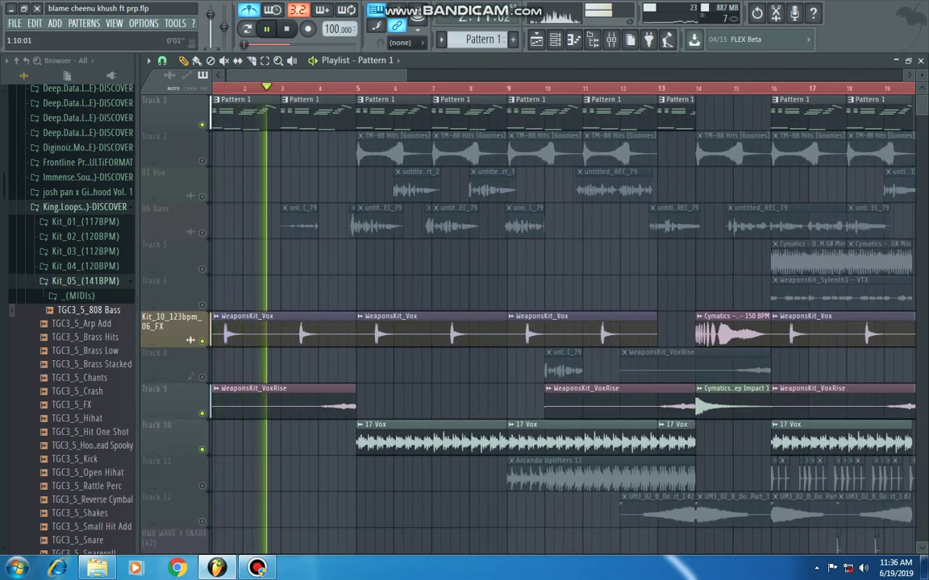
pyautogui.scroll(-2, 564, 315)
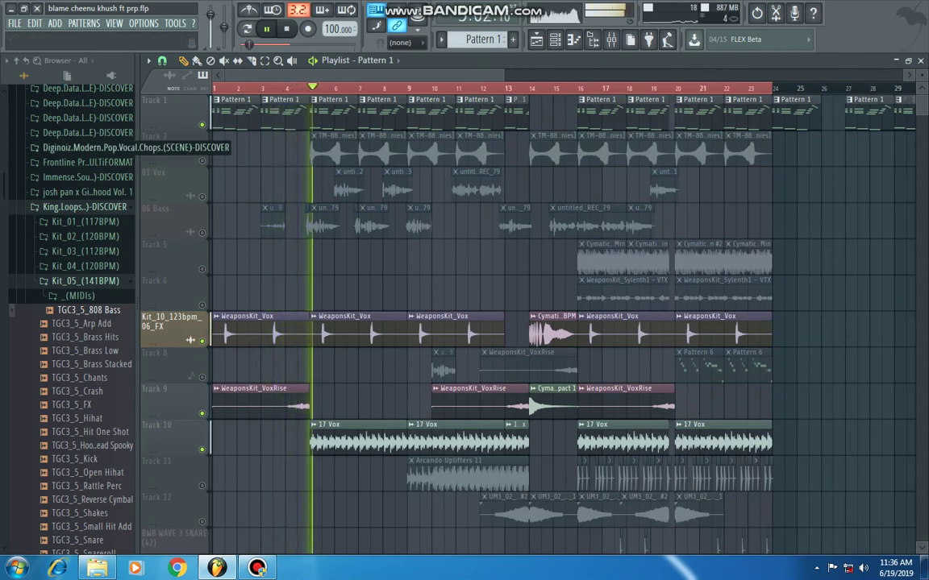
pyautogui.scroll(-5, 574, 298)
pyautogui.scroll(-2, 565, 322)
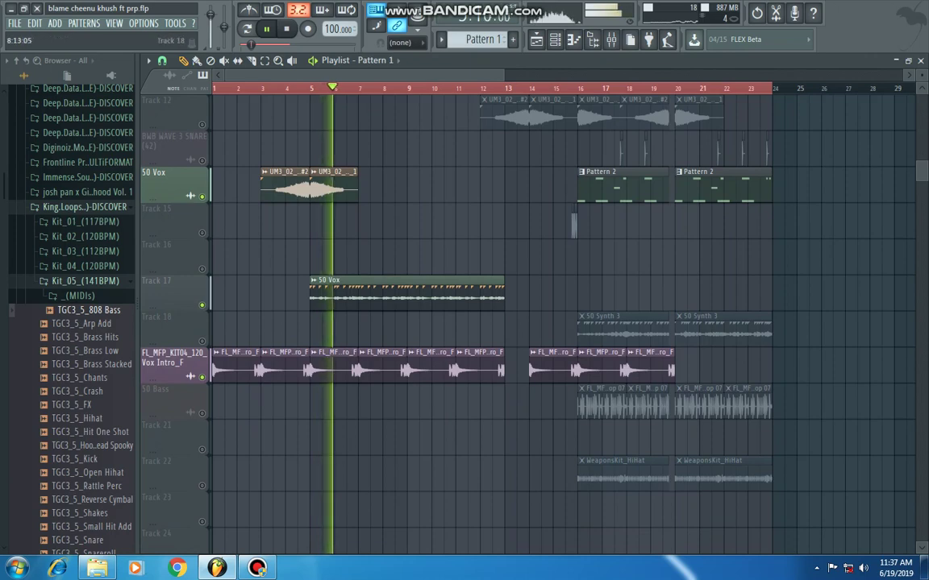
pyautogui.scroll(8, 564, 322)
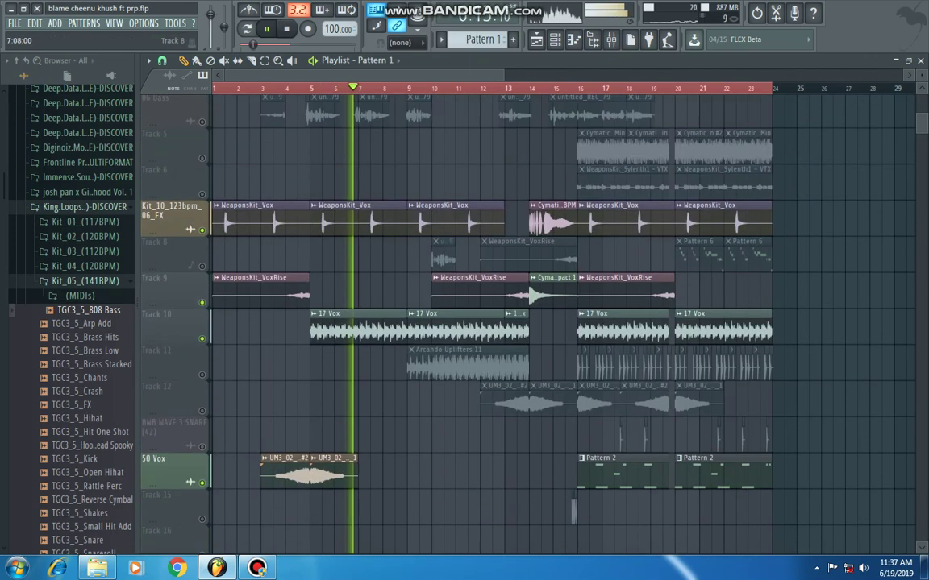
pyautogui.scroll(2, 574, 512)
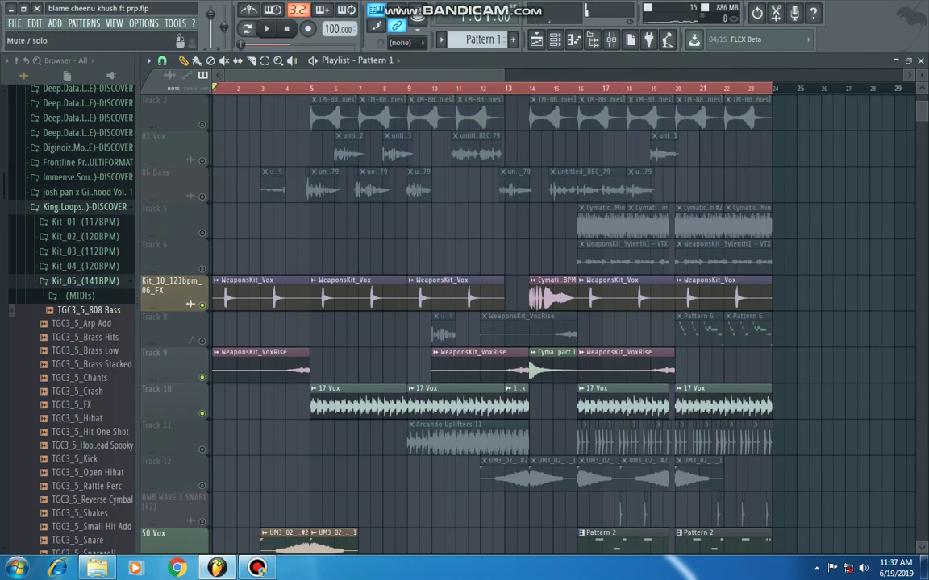
# Step: Solo the 06 Bass track, play its untitled_REC_79 vocal clips around bar 5 and stop playback
pyautogui.rightClick(201, 197)
pyautogui.scroll(5, 310, 87)
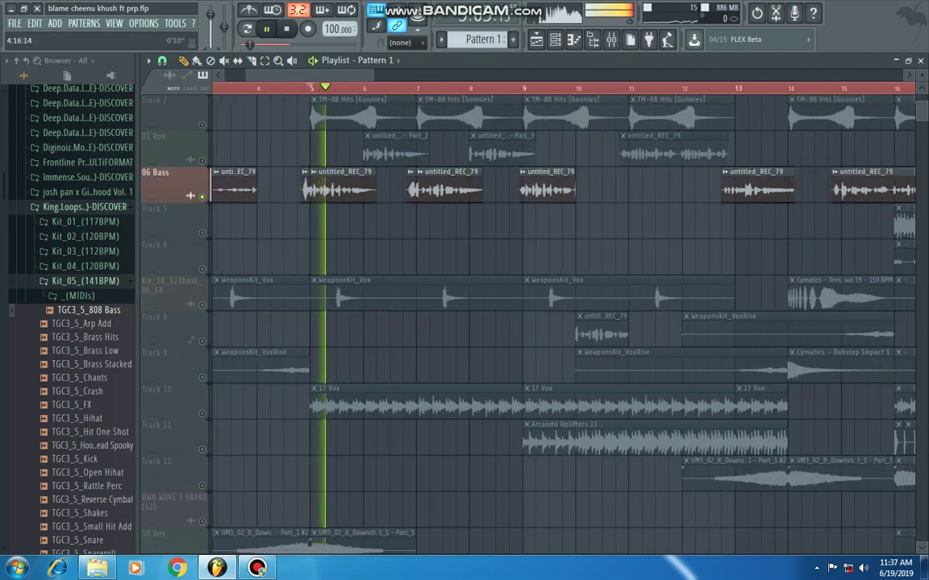
pyautogui.press('space')
pyautogui.scroll(-4, 310, 87)
# Step: Solo the 01 Vox track and play its vocal clips, jumping ahead to the clip at bar 8
pyautogui.click(201, 160)
pyautogui.rightClick(206, 161)
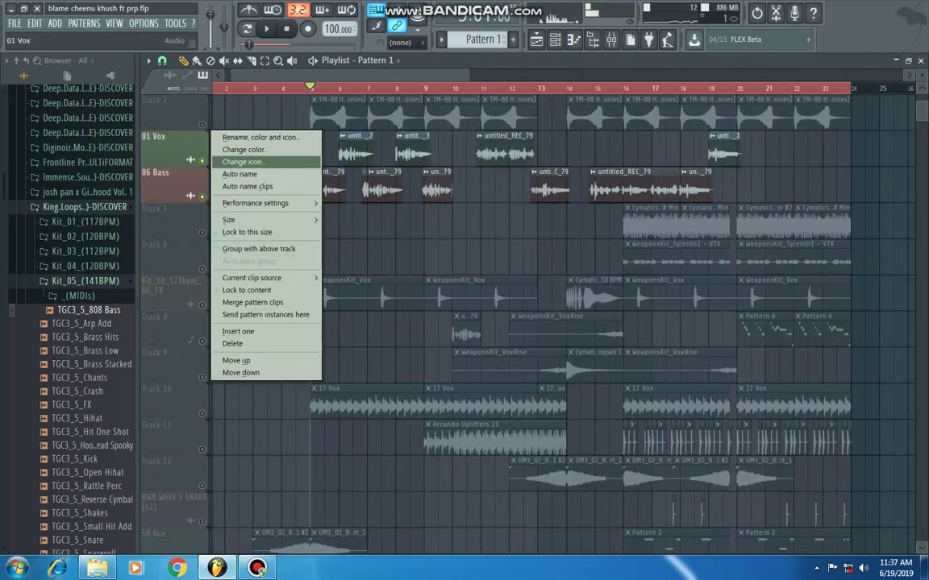
pyautogui.click(205, 155)
pyautogui.rightClick(202, 161)
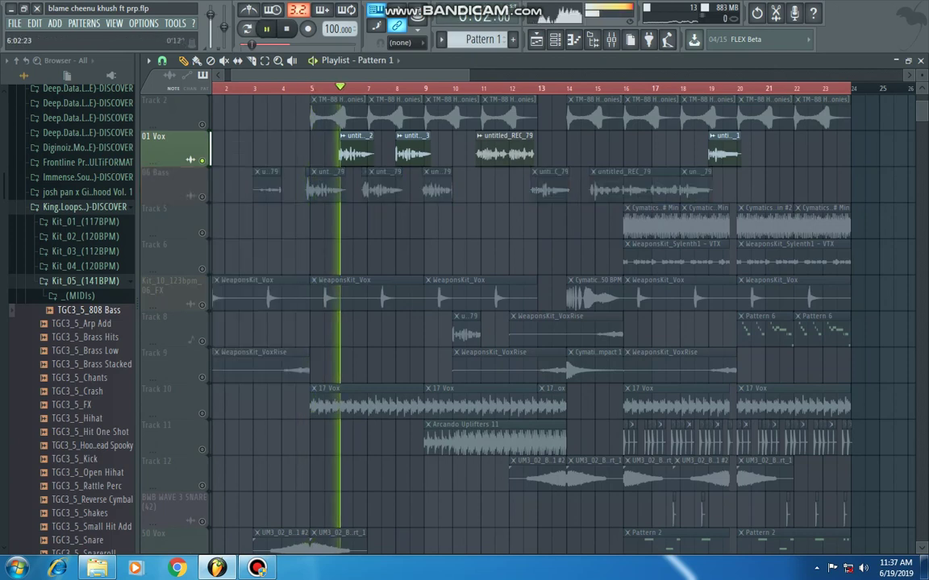
pyautogui.scroll(3, 361, 87)
pyautogui.click(436, 87)
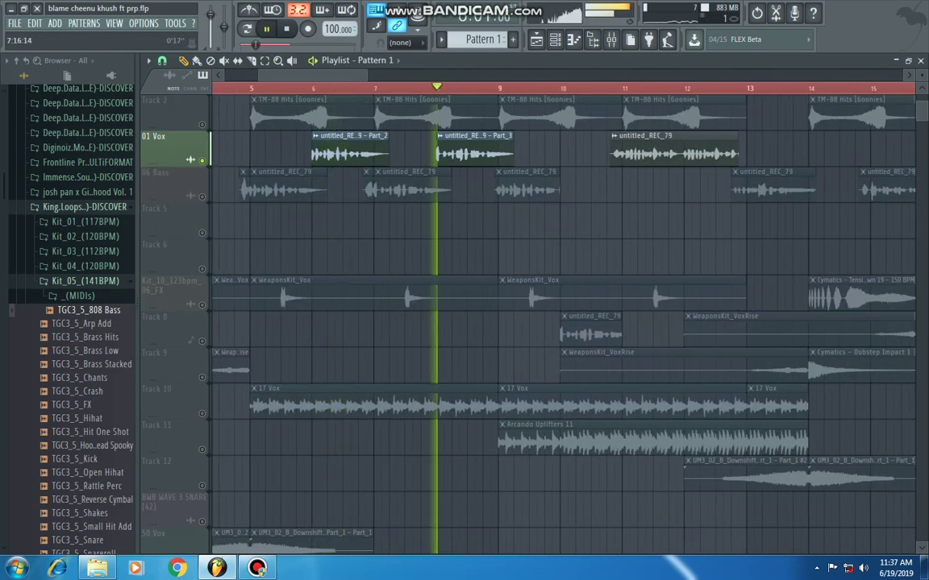
pyautogui.scroll(-4, 370, 87)
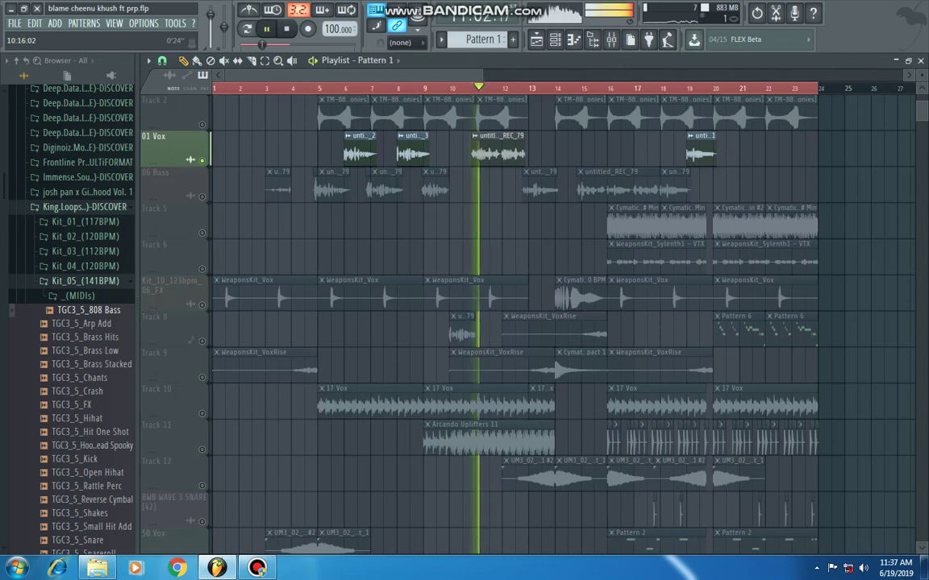
# Step: Solo Track 2 and play its TM-88 Hits [Goonies] clips from bar 5
pyautogui.scroll(1, 202, 160)
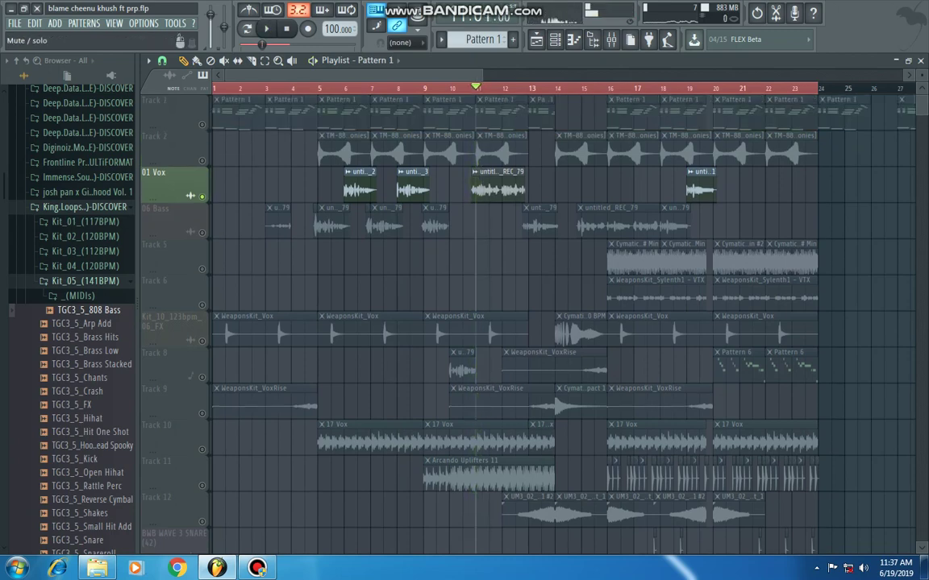
pyautogui.rightClick(202, 160)
pyautogui.press('space')
pyautogui.click(318, 87)
pyautogui.scroll(3, 317, 87)
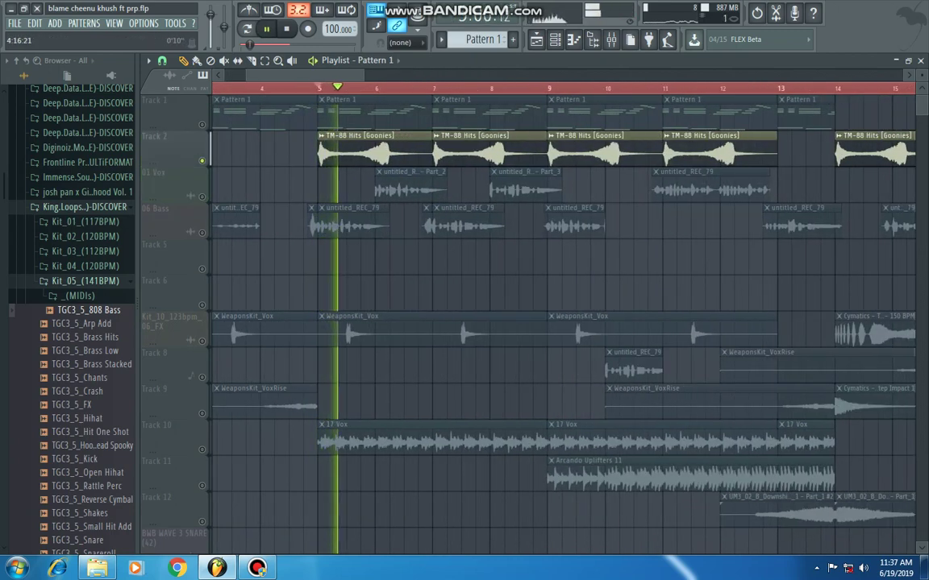
# Step: Stop the Track 2 playback and unmute Track 17, FL_MFP_KIT04_120_Vox Intro_F, 50 Vox, Track 10, Track 9 and Kit_10_123bpm_06_FX
pyautogui.scroll(-3, 323, 109)
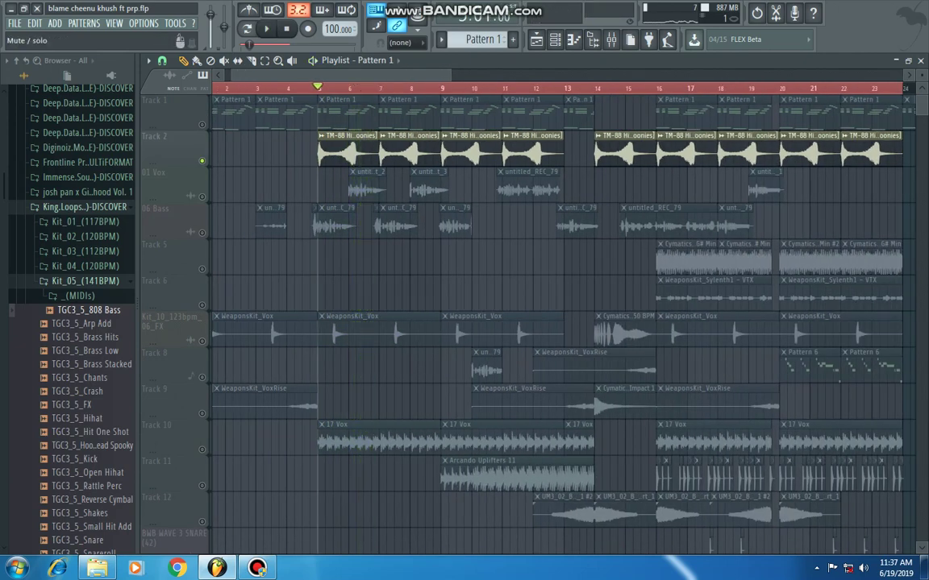
pyautogui.press('space')
pyautogui.scroll(-6, 564, 323)
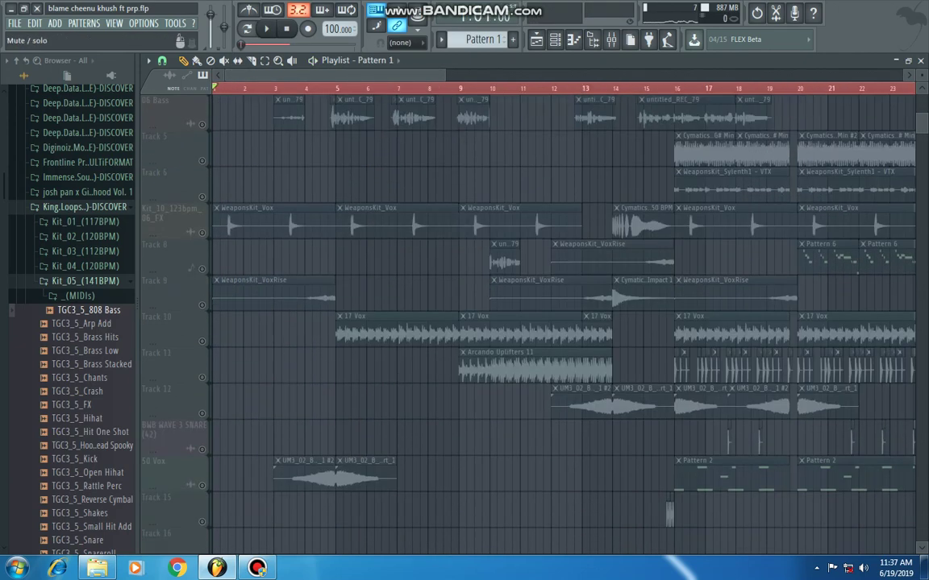
pyautogui.scroll(-5, 190, 131)
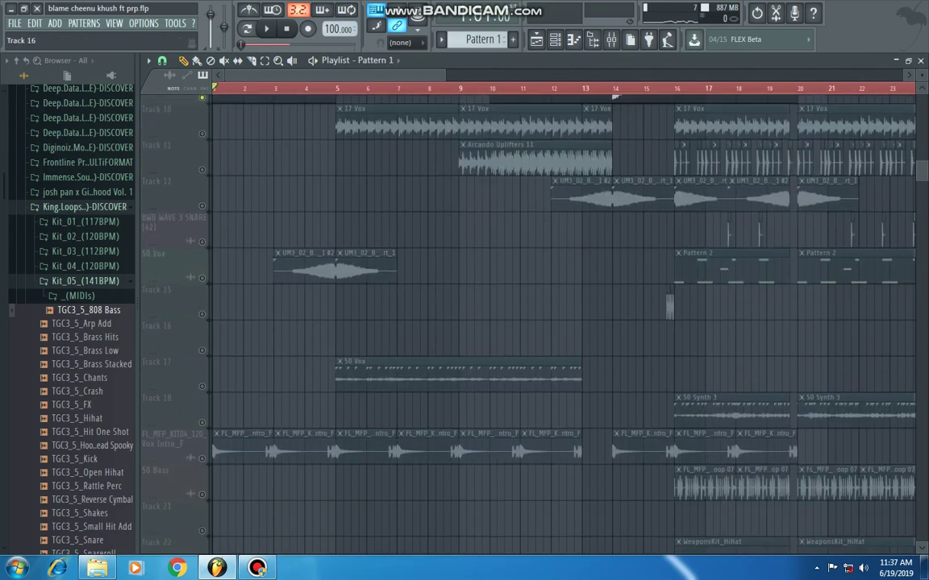
pyautogui.scroll(4, 173, 375)
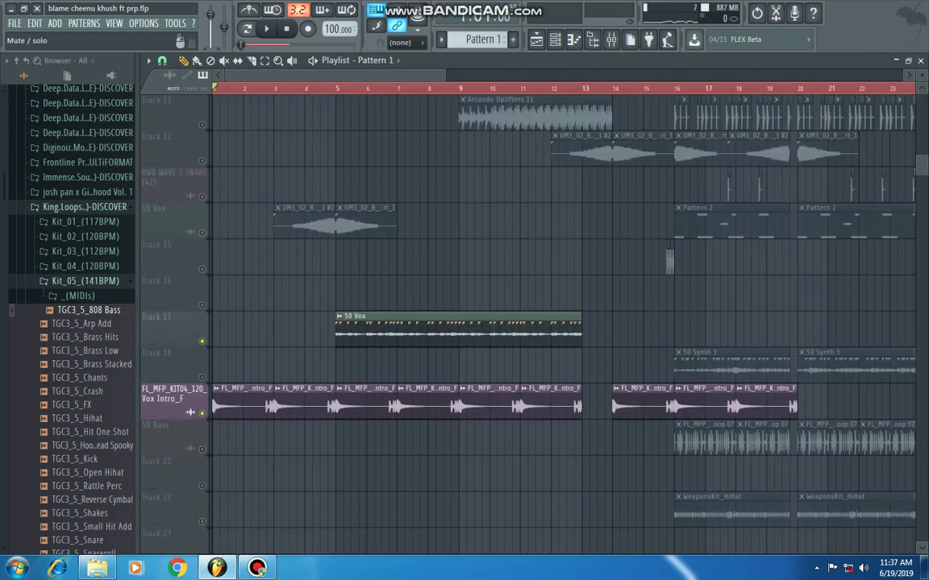
pyautogui.scroll(5, 564, 322)
# Step: Play the arrangement from the start with Tracks 1 and 2 also unmuted, following it past bar 5
pyautogui.press('space')
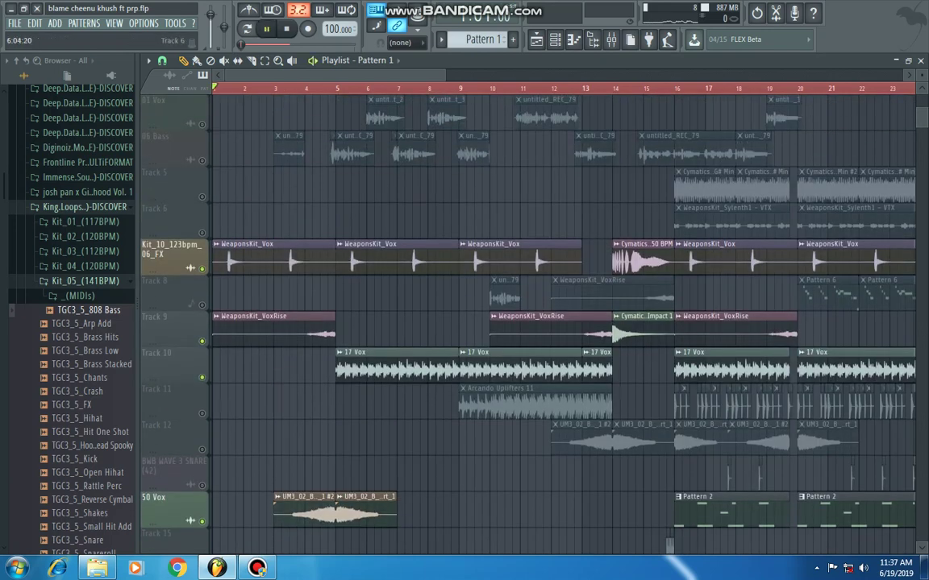
pyautogui.scroll(2, 565, 323)
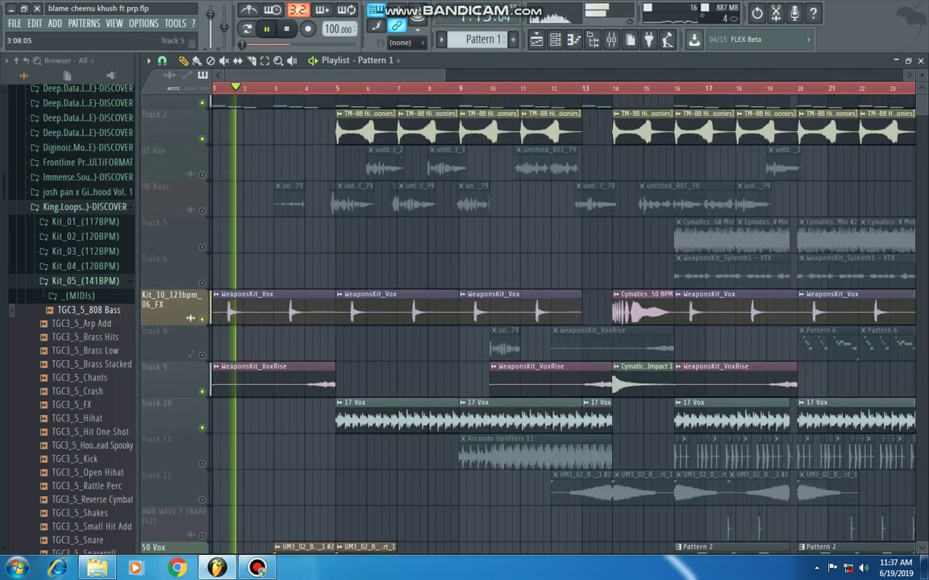
pyautogui.scroll(3, 276, 322)
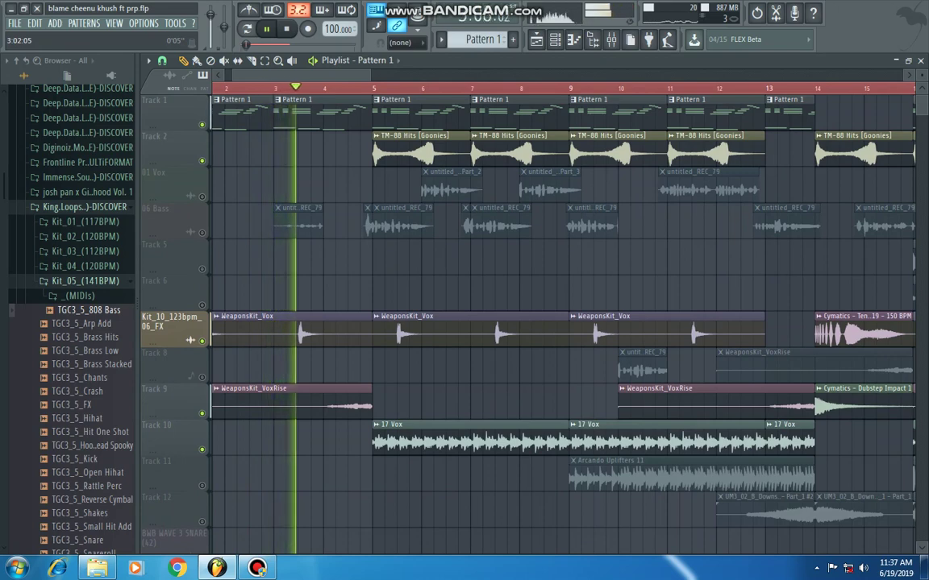
pyautogui.scroll(-3, 275, 322)
pyautogui.scroll(3, 276, 322)
pyautogui.scroll(-3, 275, 322)
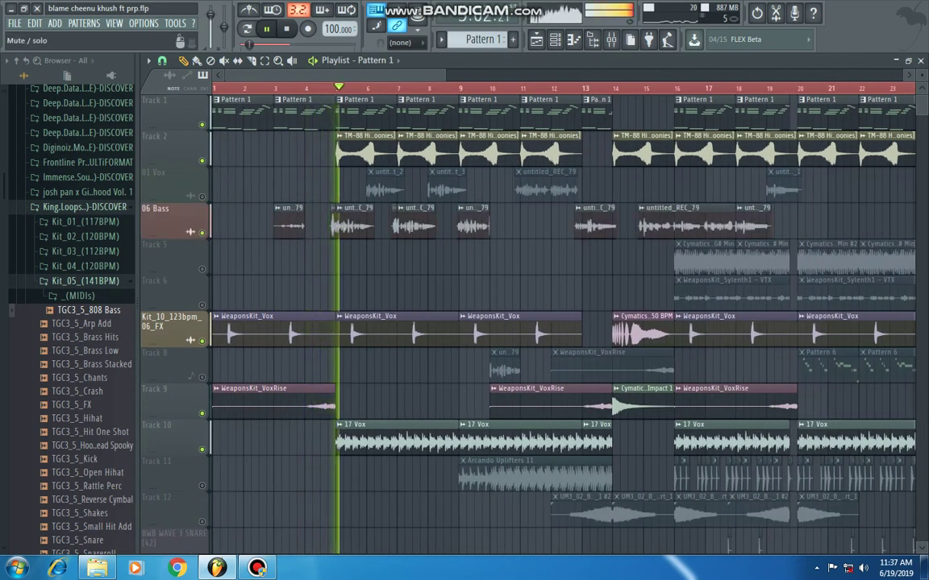
pyautogui.scroll(3, 276, 322)
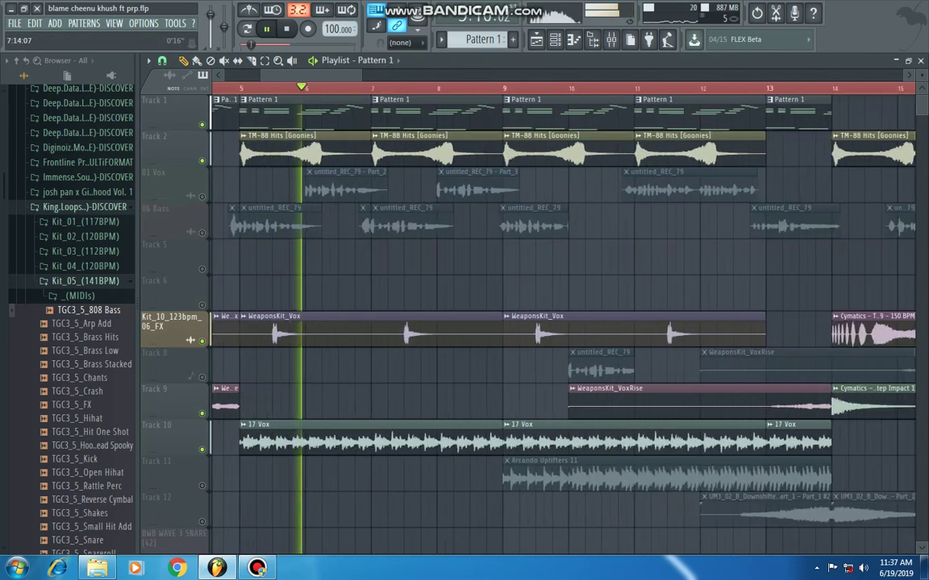
# Step: Switch the 01 Vox and 06 Bass vocal tracks in and out during playback, leaving both muted
pyautogui.click(201, 197)
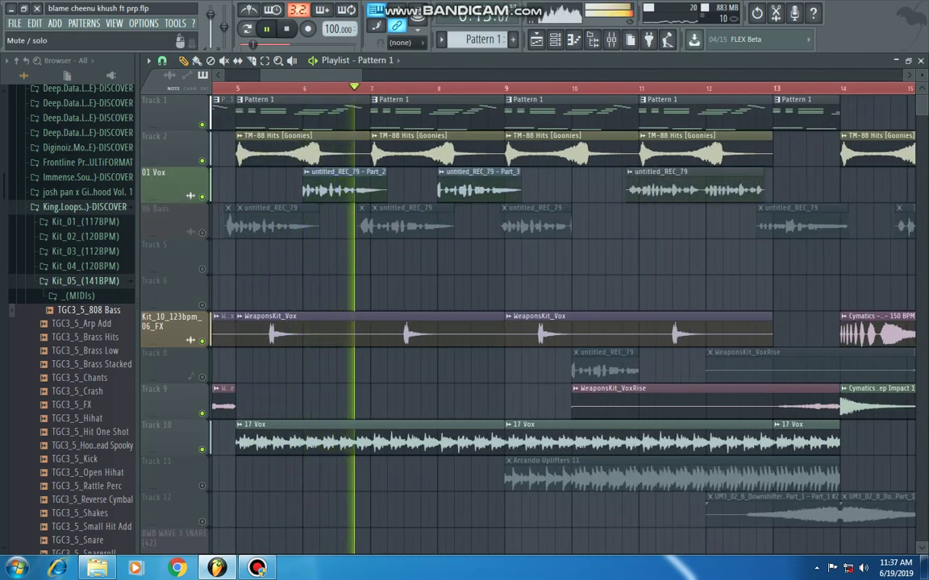
pyautogui.click(202, 197)
pyautogui.click(201, 233)
pyautogui.click(202, 233)
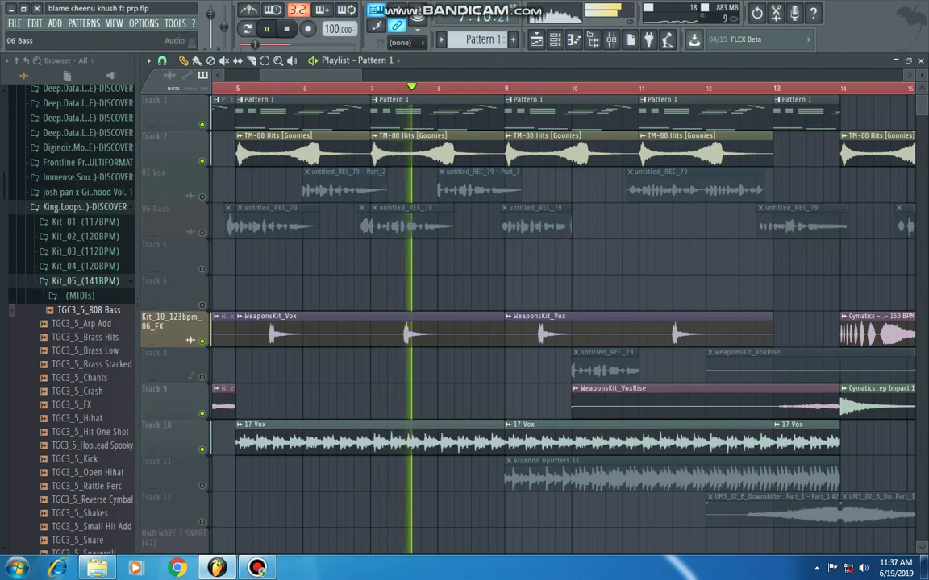
pyautogui.click(202, 197)
pyautogui.click(202, 197)
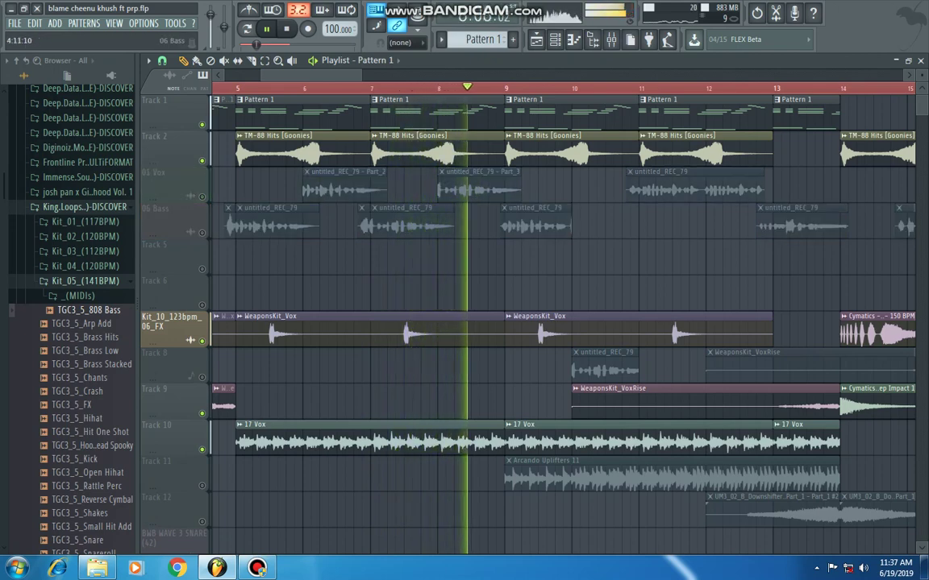
# Step: Stop playback, solo Track 11 and play its Arcando Uplifters 11 clip from bar 9
pyautogui.scroll(-3, 387, 322)
pyautogui.scroll(-3, 387, 323)
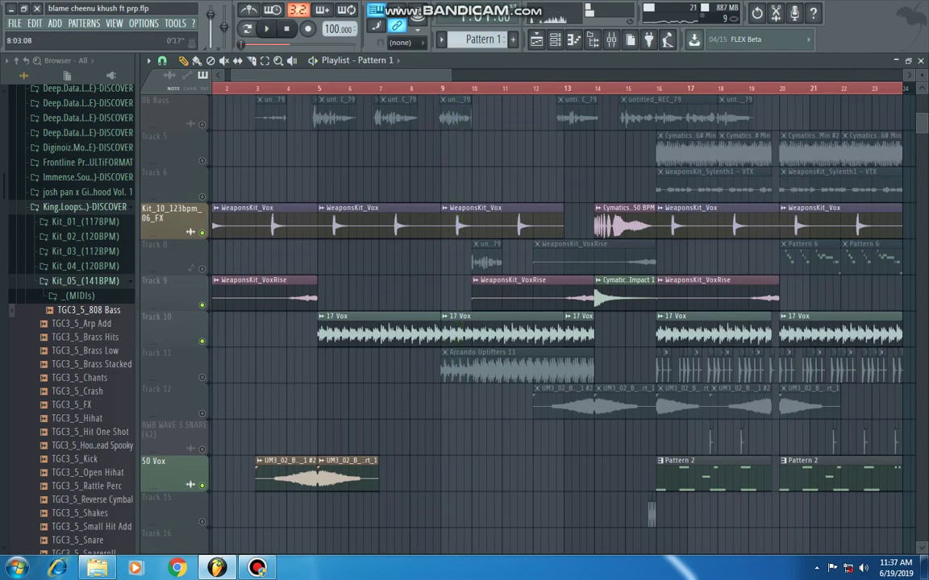
pyautogui.click(201, 376)
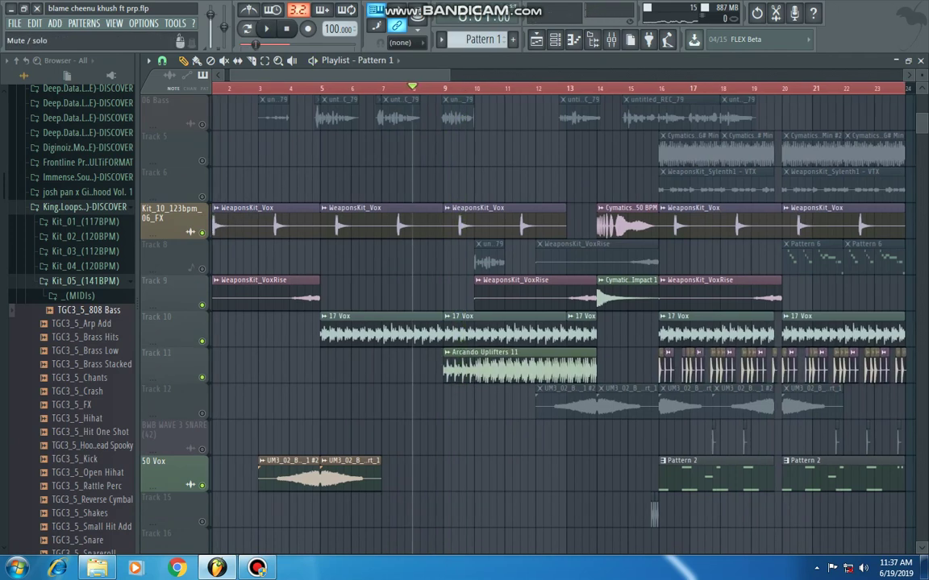
pyautogui.rightClick(202, 377)
pyautogui.click(443, 87)
pyautogui.press('space')
pyautogui.scroll(-2, 467, 88)
pyautogui.scroll(2, 500, 89)
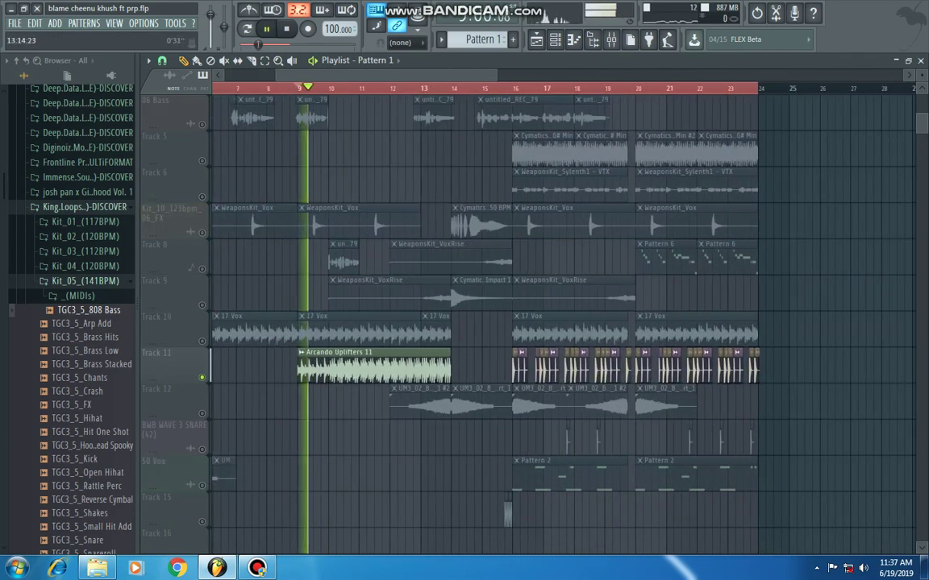
pyautogui.hscroll(-2, 248, 149)
# Step: End the Track 11 solo playback, restore the other tracks, and mute 06 Bass, 01 Vox and Track 8
pyautogui.rightClick(201, 377)
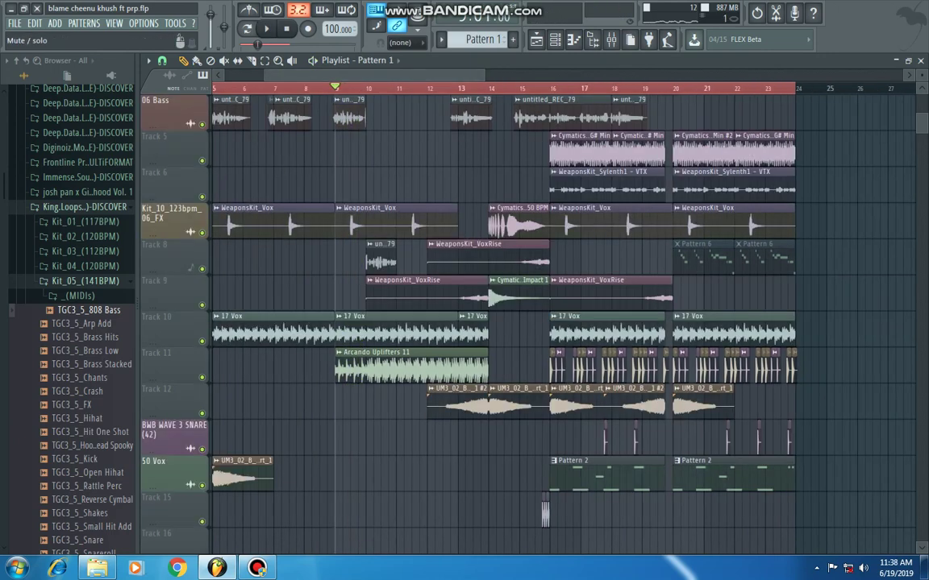
pyautogui.rightClick(202, 377)
pyautogui.rightClick(201, 377)
pyautogui.scroll(3, 198, 117)
pyautogui.click(201, 233)
pyautogui.click(201, 197)
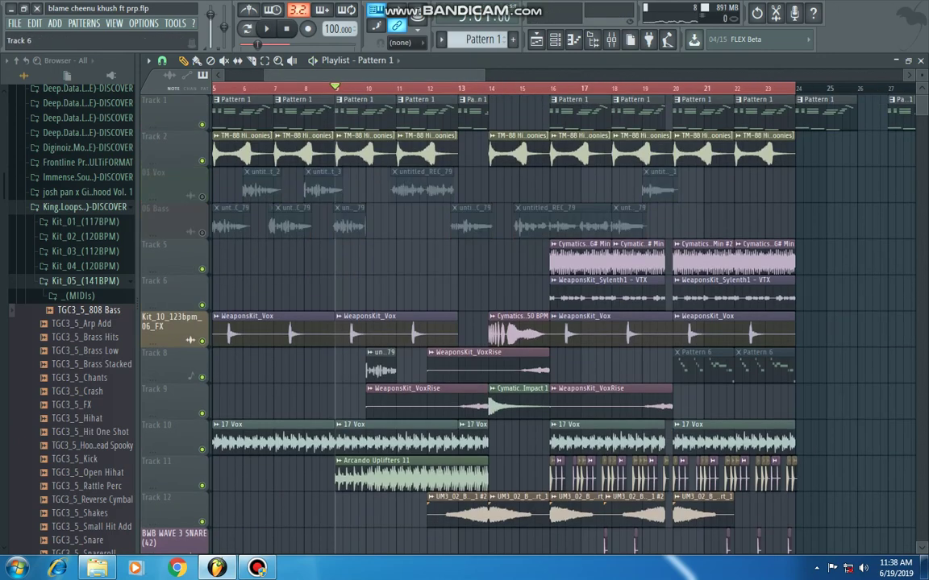
pyautogui.click(202, 377)
# Step: Play the arrangement from bar 9 to about bar 12, following the unmuted tracks and bringing Track 8 back in
pyautogui.press('space')
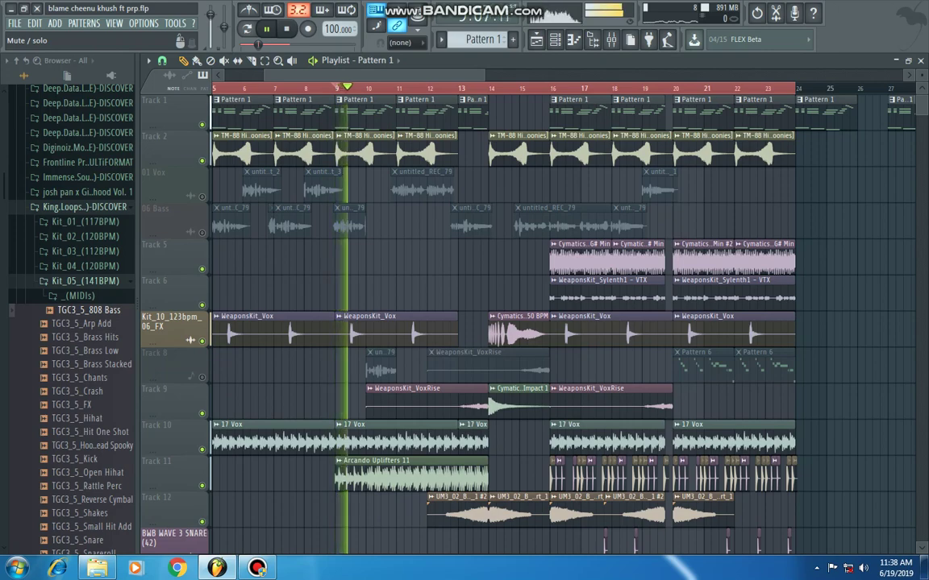
pyautogui.scroll(-6, 201, 378)
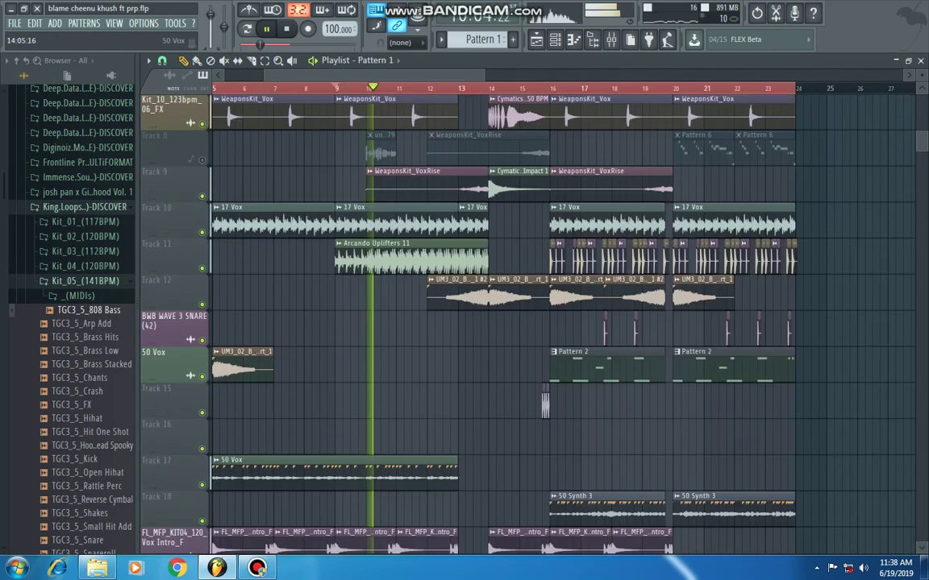
pyautogui.scroll(3, 484, 323)
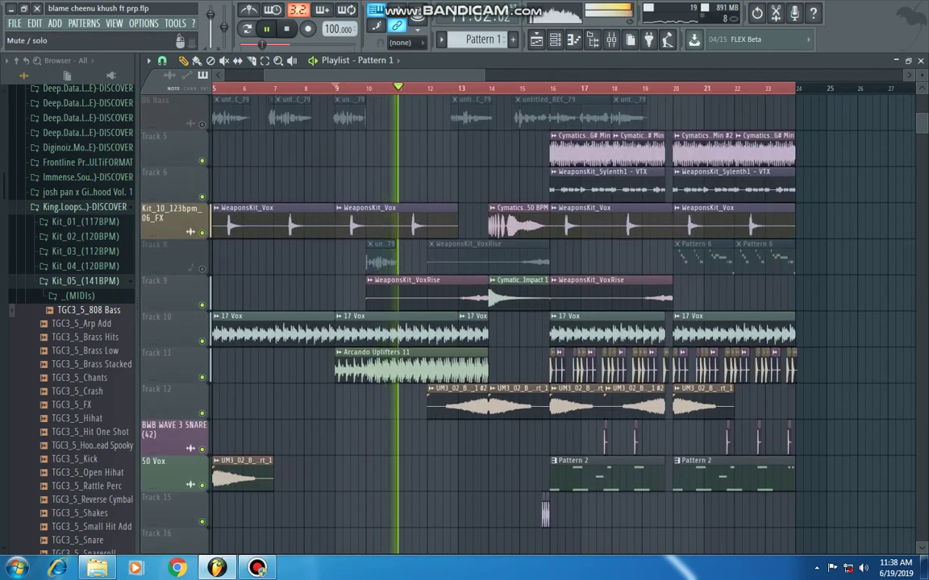
pyautogui.scroll(3, 484, 323)
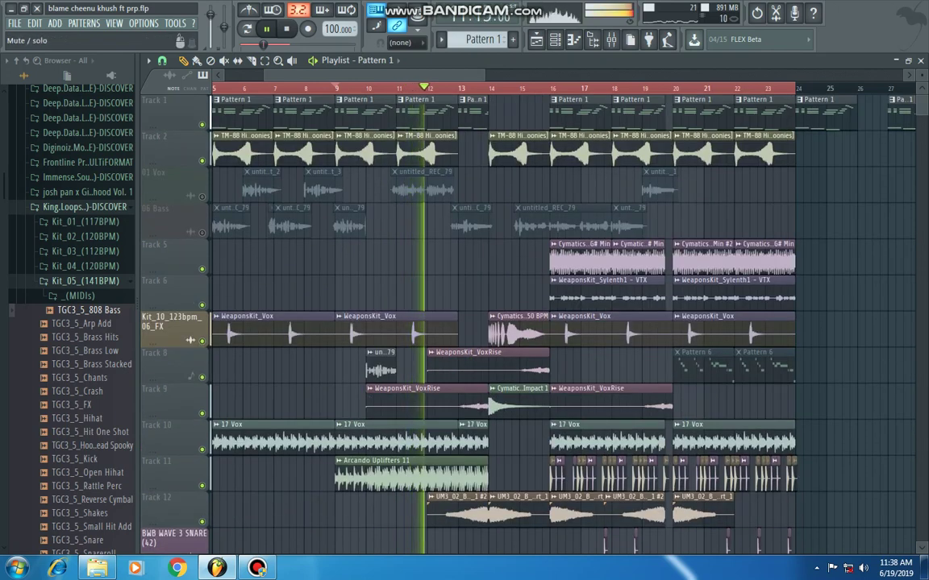
# Step: Switch 01 Vox in and out during playback, bring in 06 Bass around bar 13 and stop after bar 14
pyautogui.click(201, 196)
pyautogui.click(201, 196)
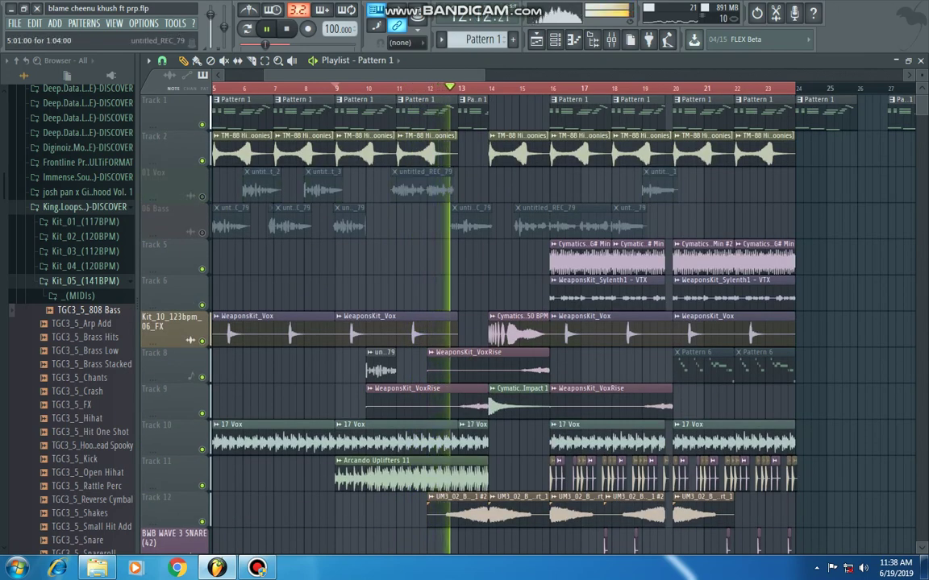
pyautogui.click(202, 232)
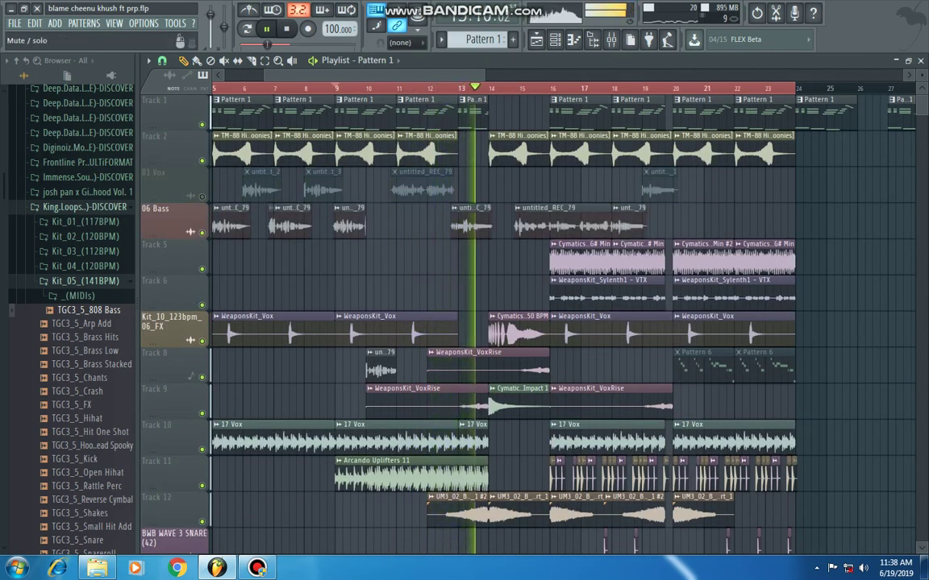
pyautogui.scroll(-1, 202, 232)
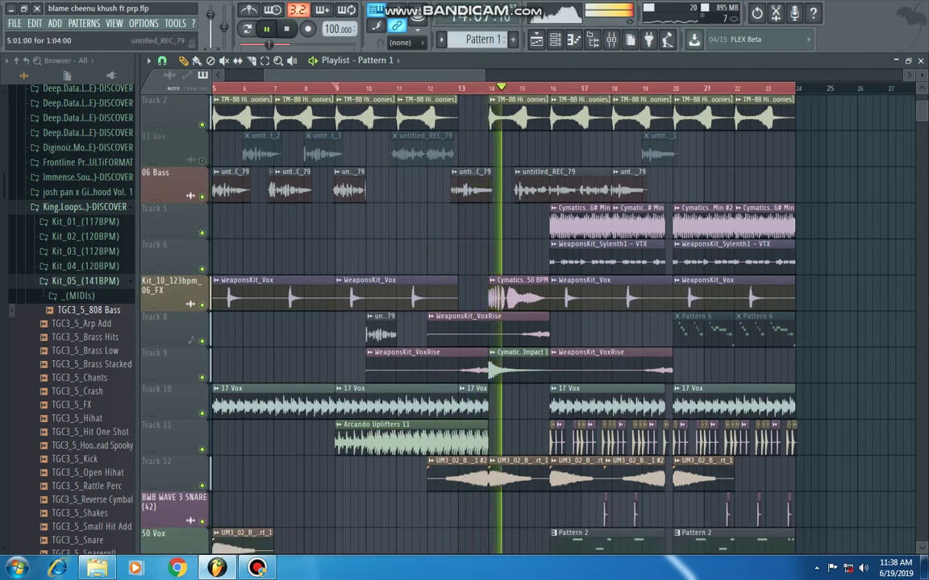
pyautogui.press('space')
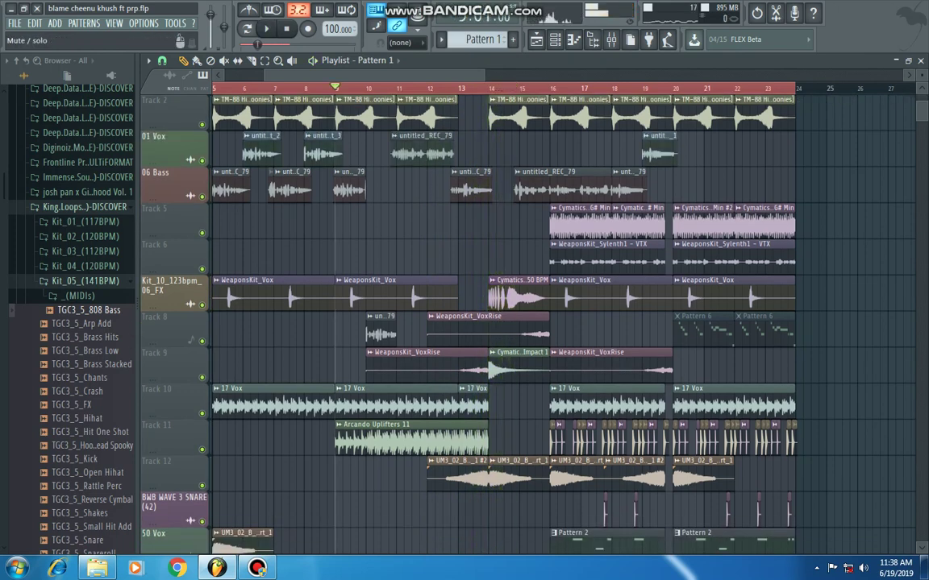
# Step: Mute the 01 Vox and 06 Bass tracks, restart playback from bar 9 and jump ahead to about bar 13
pyautogui.scroll(-2, 161, 169)
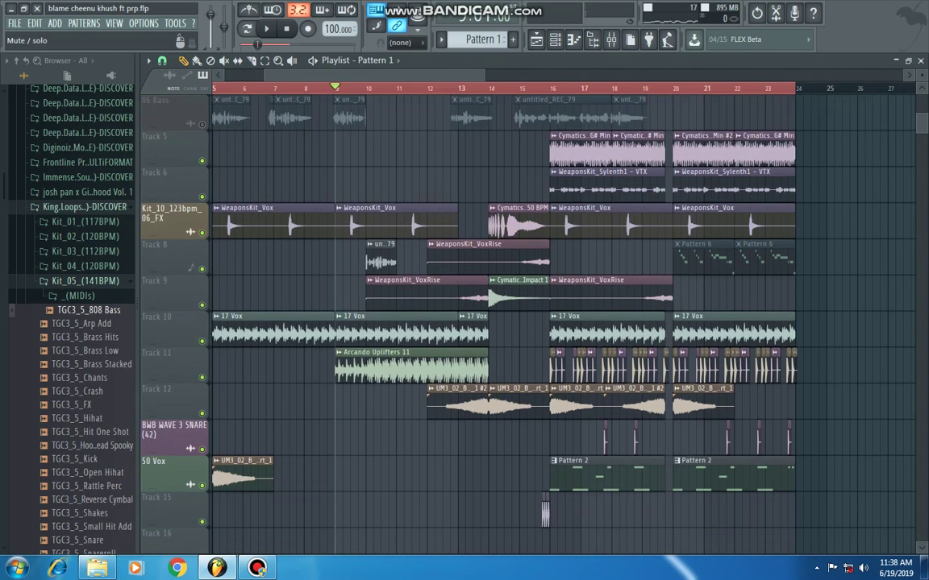
pyautogui.scroll(-2, 484, 322)
pyautogui.press('space')
pyautogui.rightClick(475, 114)
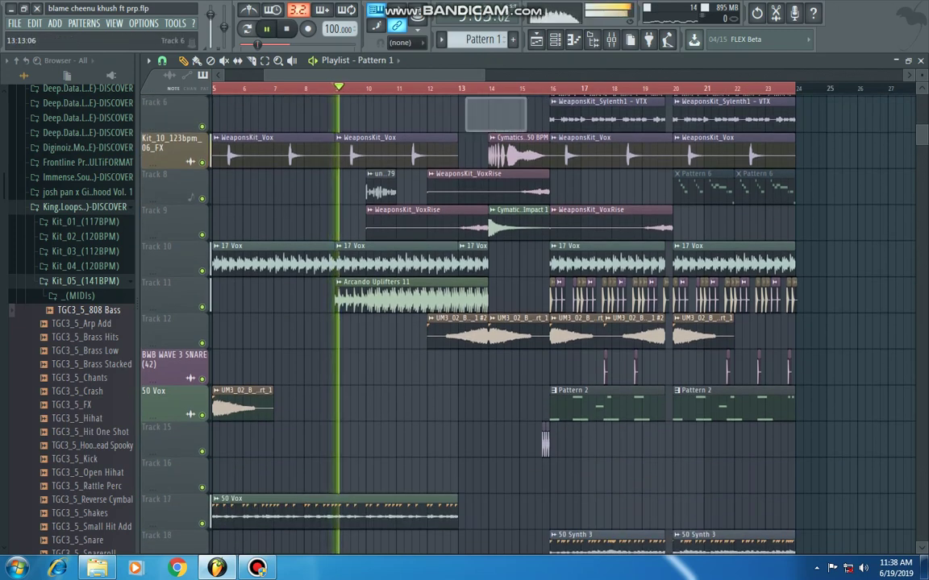
pyautogui.click(473, 88)
pyautogui.scroll(3, 549, 242)
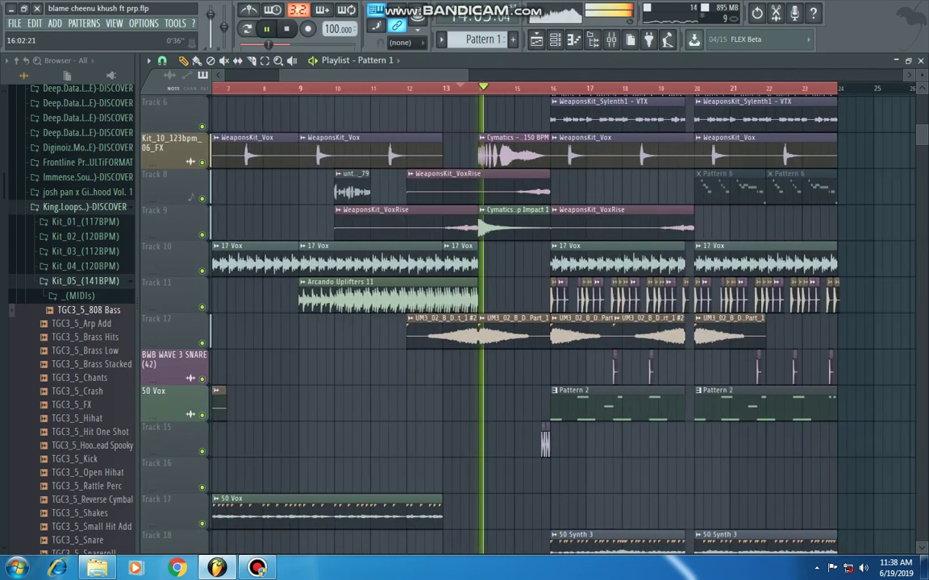
# Step: Follow the playback from about bar 14 to bar 20, examining the upper and lower playlist tracks with 01 Vox and 06 Bass muted
pyautogui.scroll(4, 516, 282)
pyautogui.scroll(2, 564, 282)
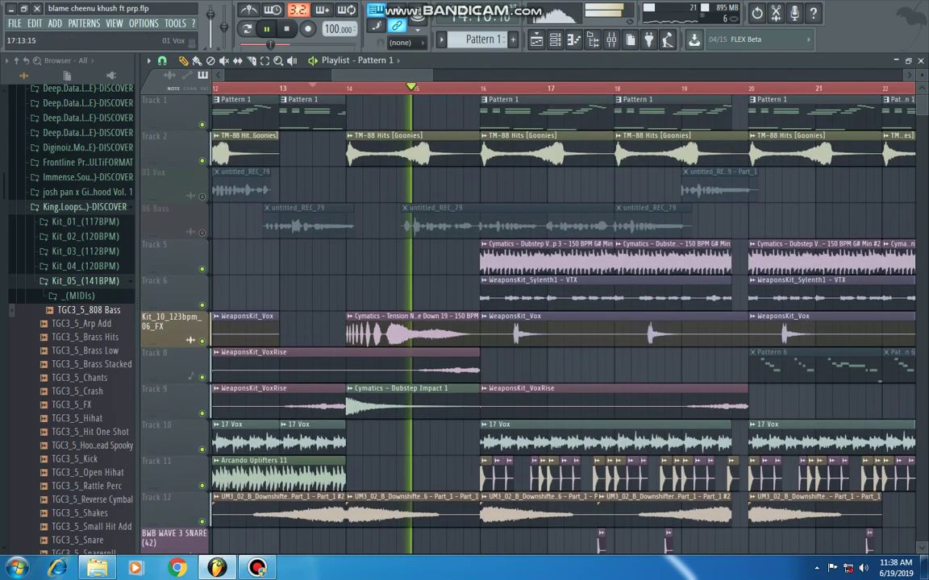
pyautogui.scroll(3, 570, 282)
pyautogui.scroll(-5, 570, 282)
pyautogui.scroll(-3, 423, 282)
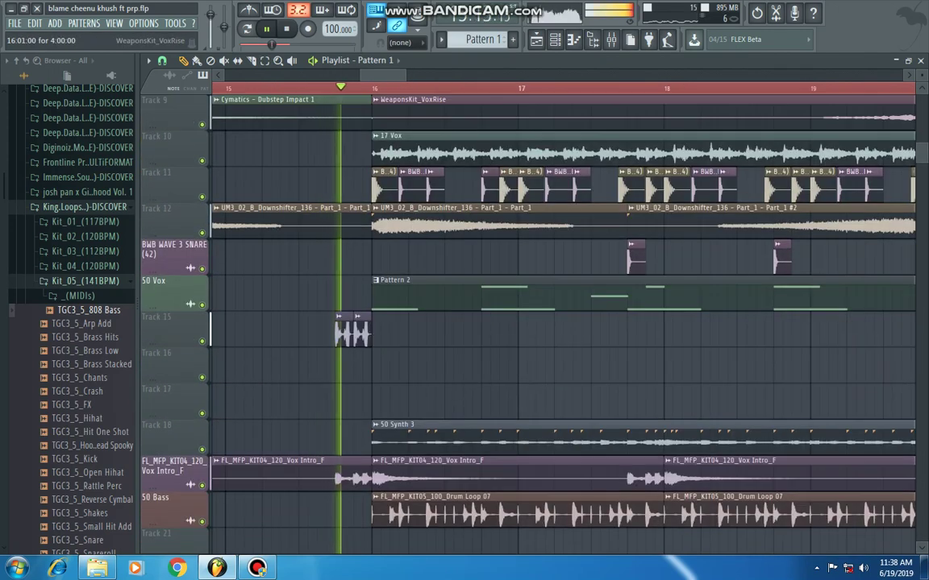
pyautogui.scroll(-4, 422, 282)
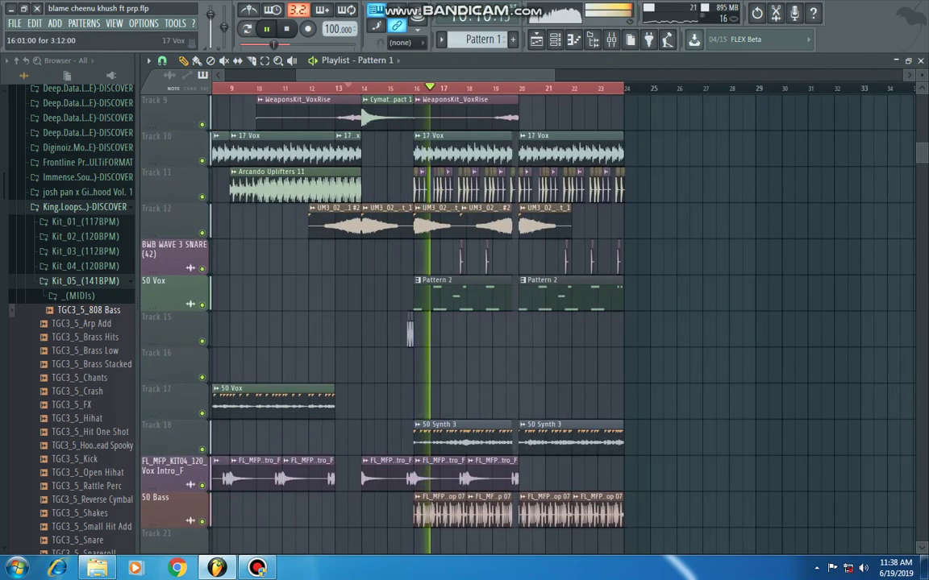
pyautogui.scroll(3, 516, 282)
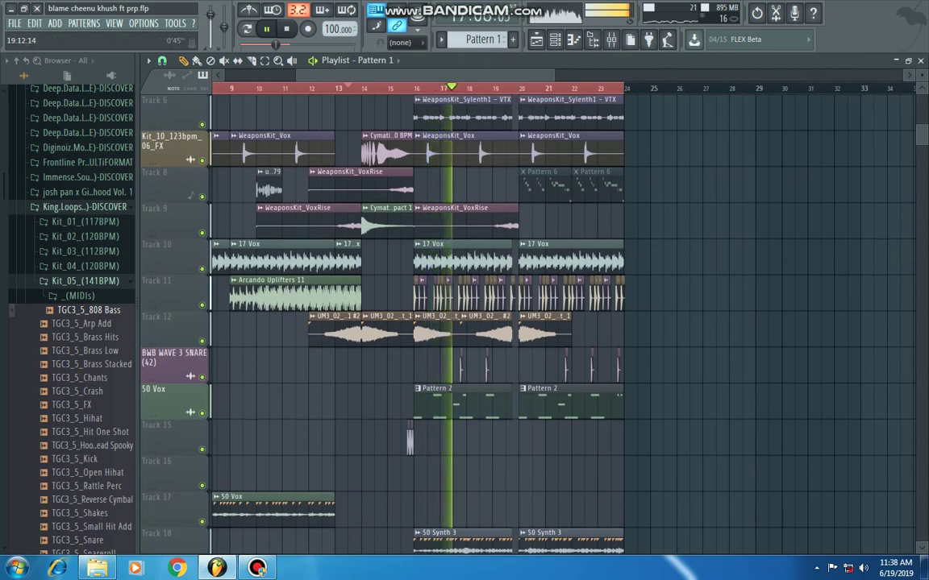
pyautogui.scroll(4, 519, 282)
pyautogui.scroll(5, 519, 282)
pyautogui.scroll(2, 463, 282)
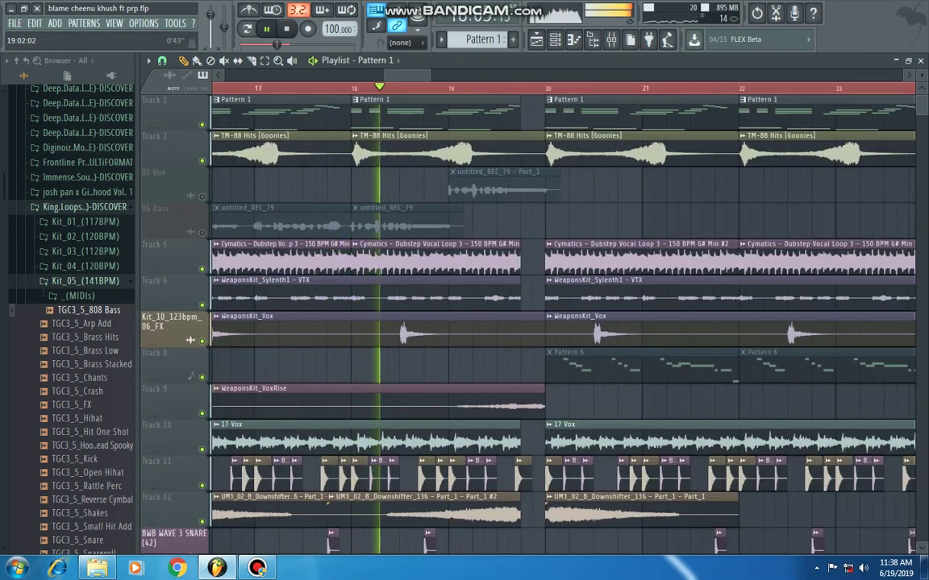
pyautogui.scroll(-3, 463, 282)
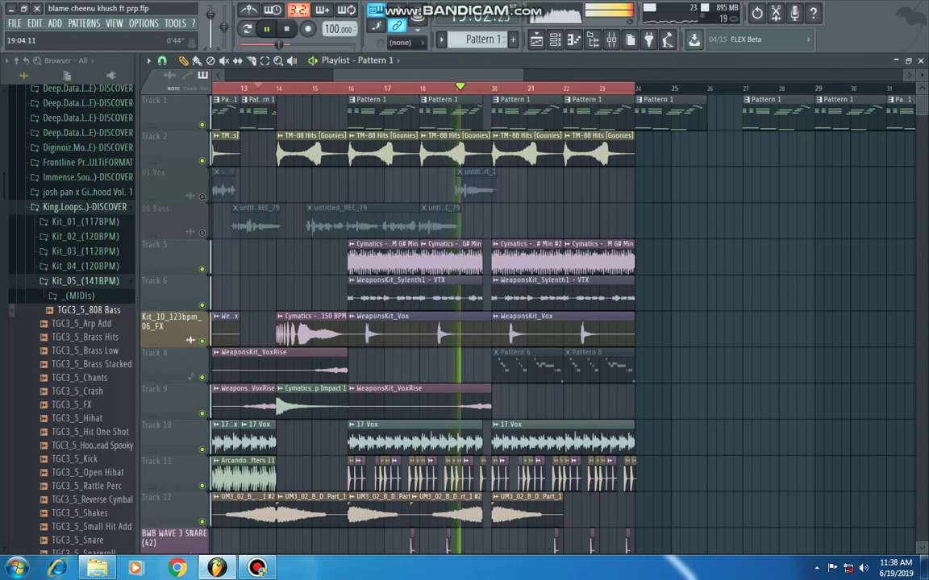
pyautogui.scroll(2, 492, 282)
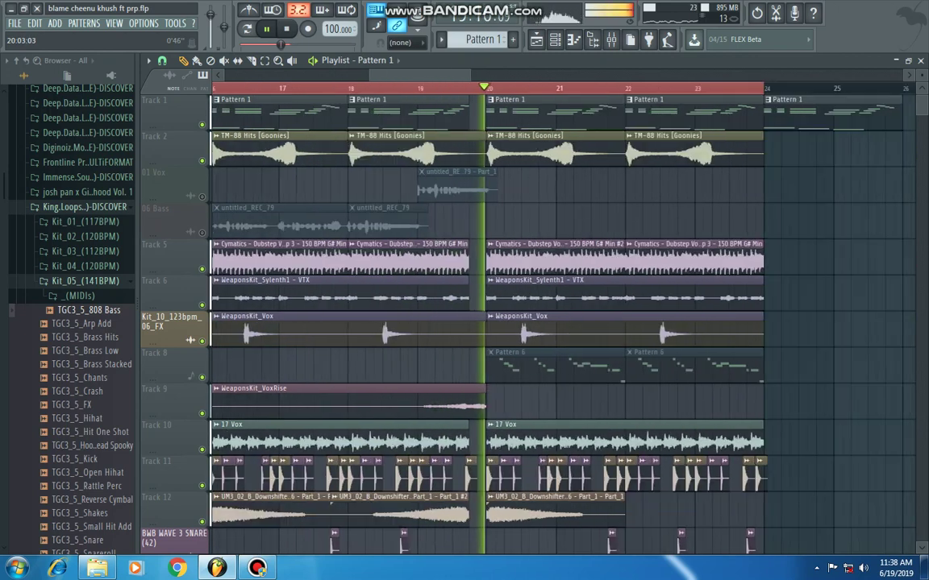
pyautogui.scroll(-3, 491, 282)
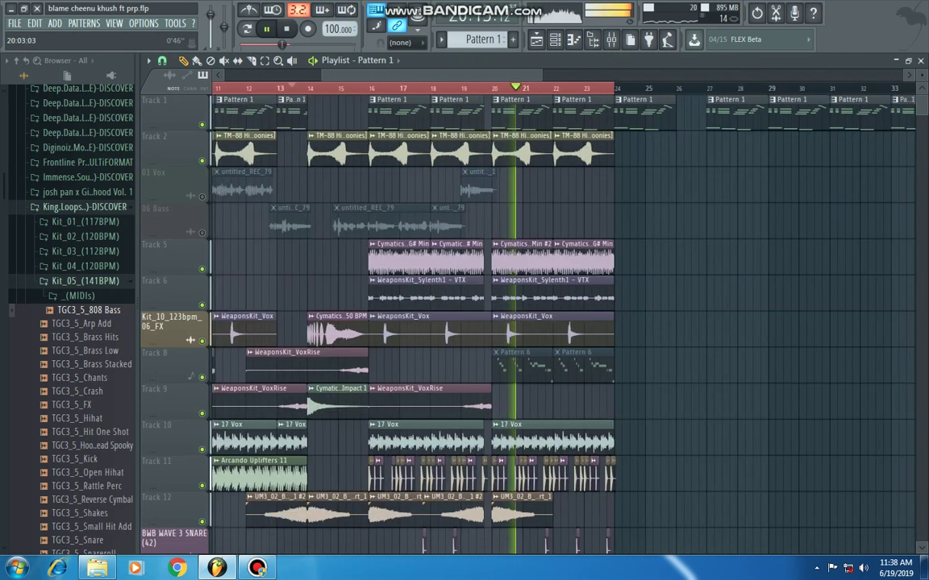
# Step: Stop the arrangement playback, solo Track 8 and audition the WeaponsKit_VoxRise clip before bar 16
pyautogui.scroll(-3, 428, 226)
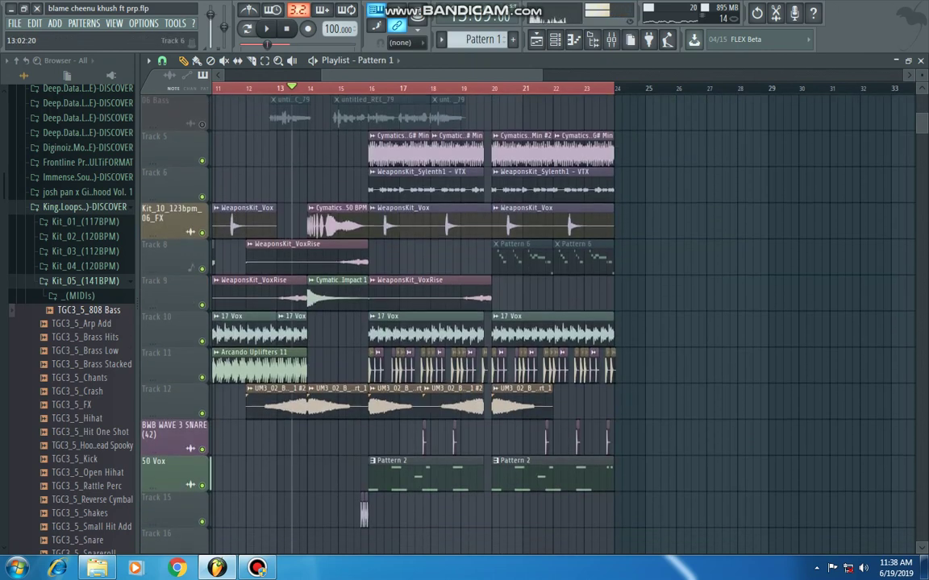
pyautogui.scroll(3, 484, 307)
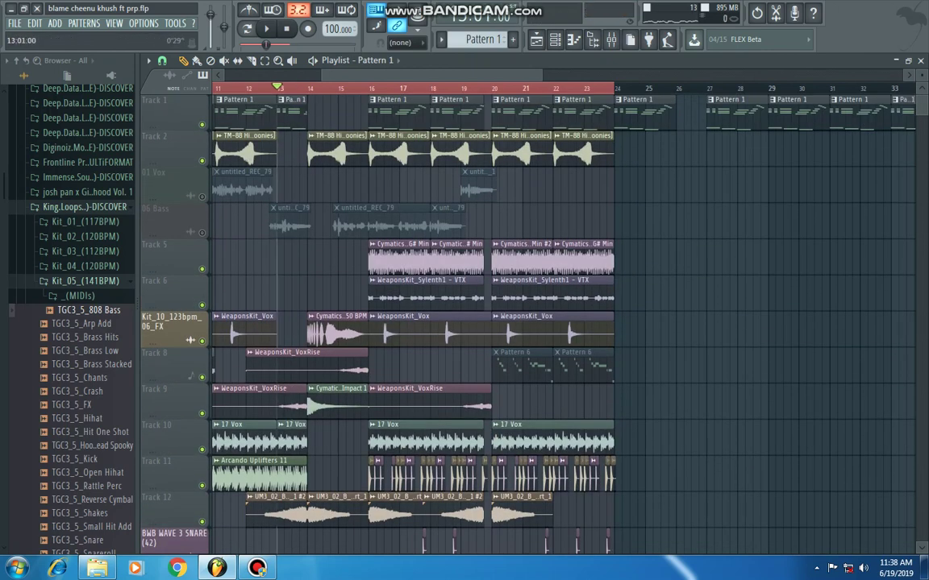
pyautogui.scroll(-5, 173, 258)
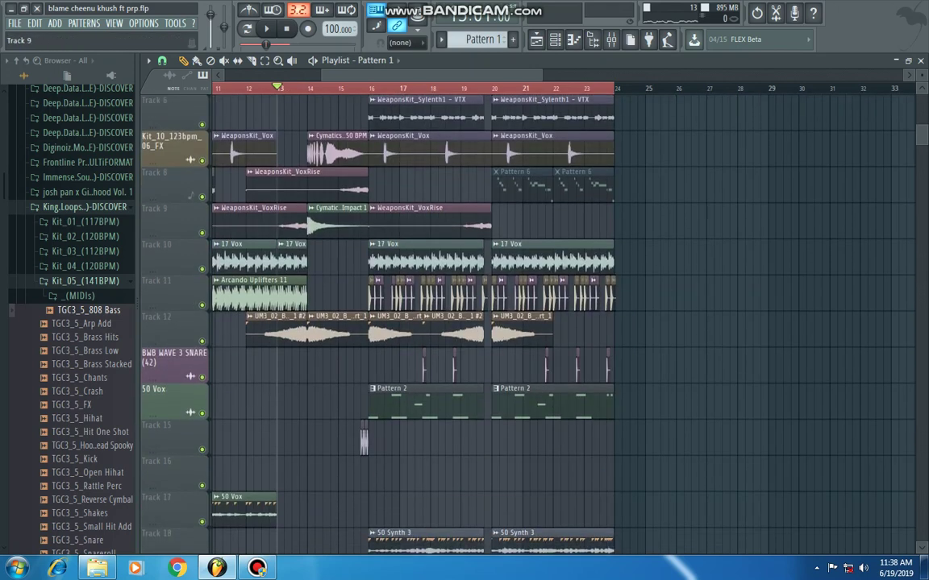
pyautogui.rightClick(202, 196)
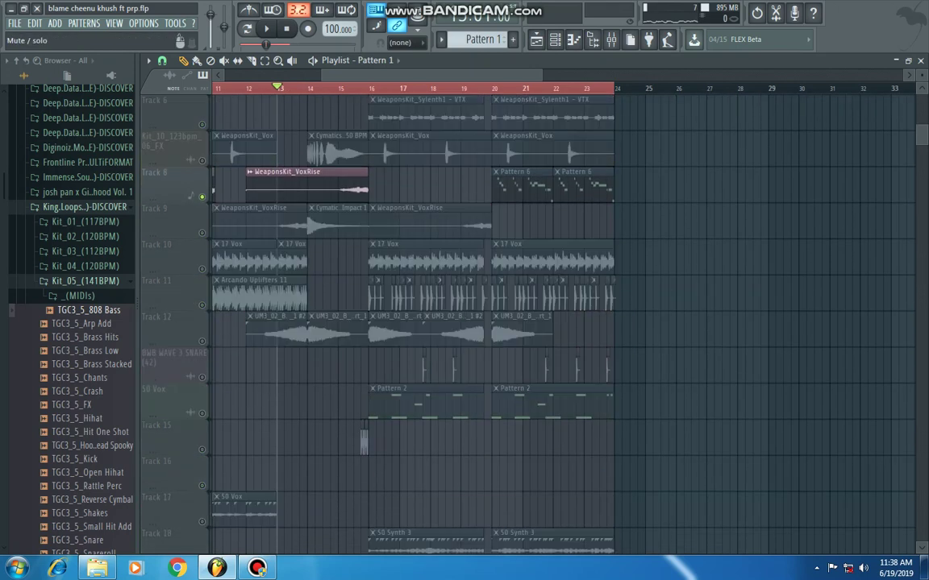
pyautogui.press('space')
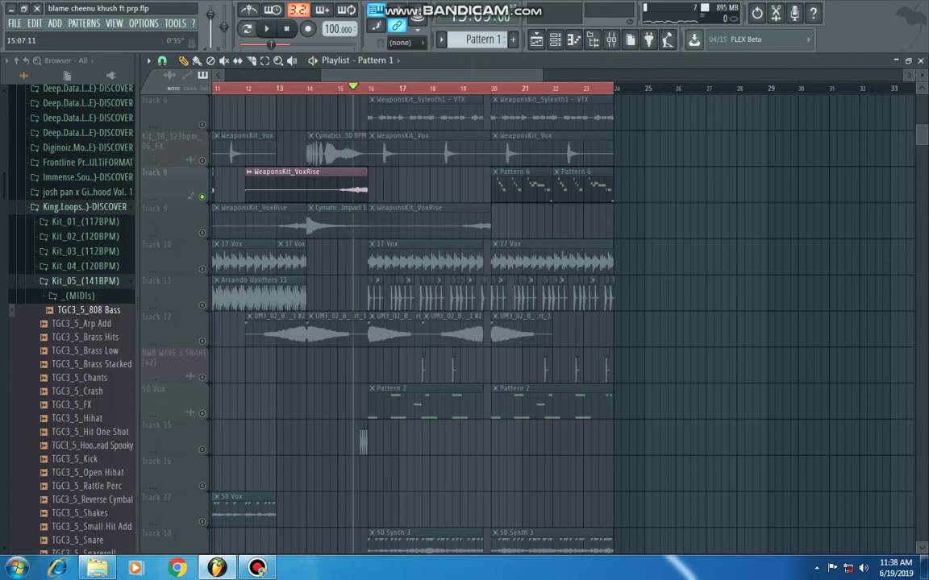
pyautogui.press('space')
# Step: Solo Track 9, add the Kit_10_123bpm_06_FX track, and audition both together around bars 14 and 15
pyautogui.rightClick(201, 232)
pyautogui.click(201, 160)
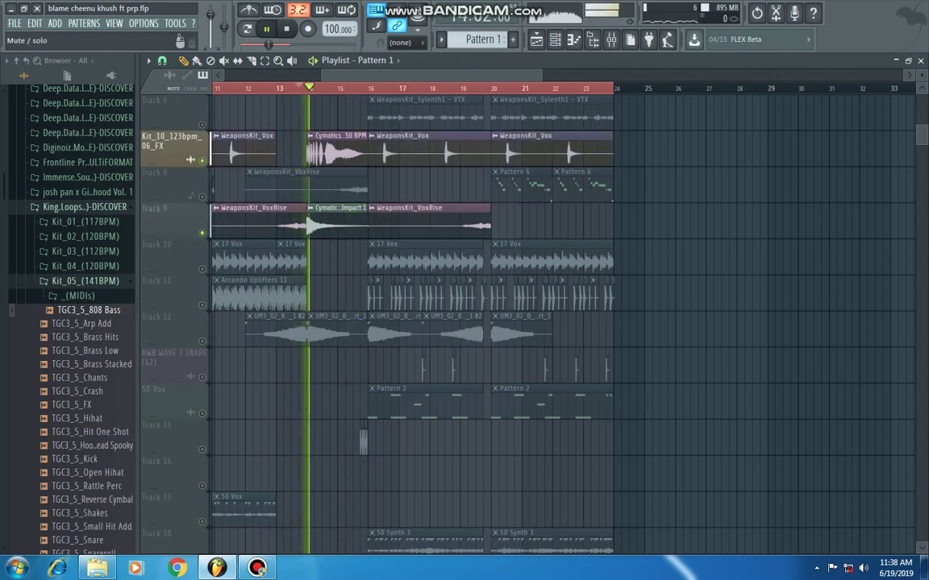
pyautogui.press('space')
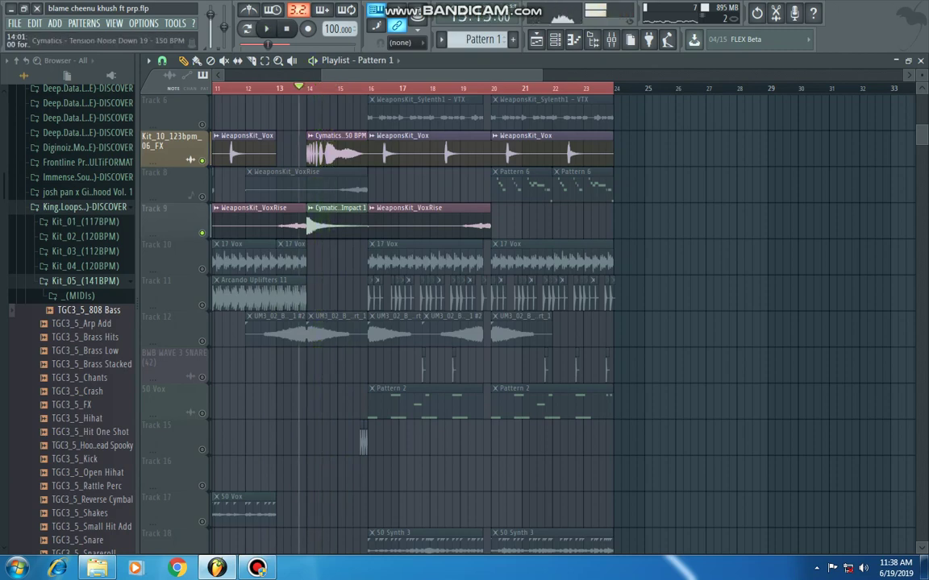
# Step: Solo Track 15 and audition its short clips just before bar 16
pyautogui.scroll(-4, 515, 322)
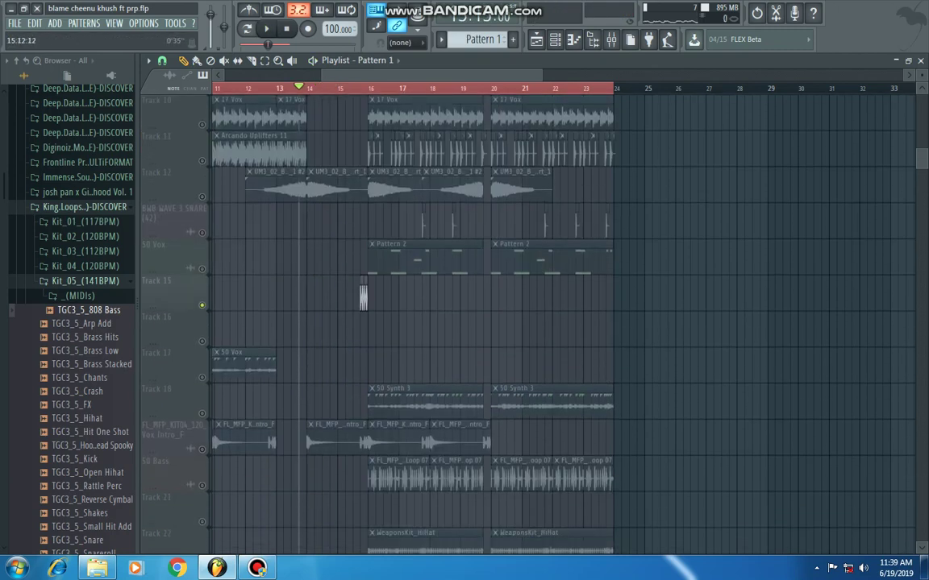
pyautogui.scroll(3, 360, 298)
pyautogui.scroll(2, 360, 299)
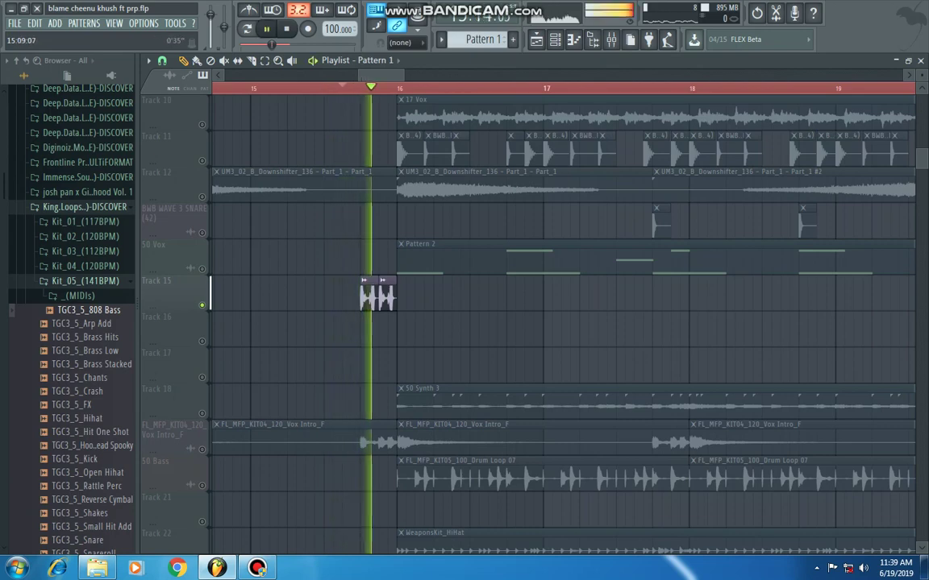
pyautogui.press('space')
# Step: Solo Track 11 and play its drum clips from about bar 15 into bar 17
pyautogui.scroll(-4, 332, 299)
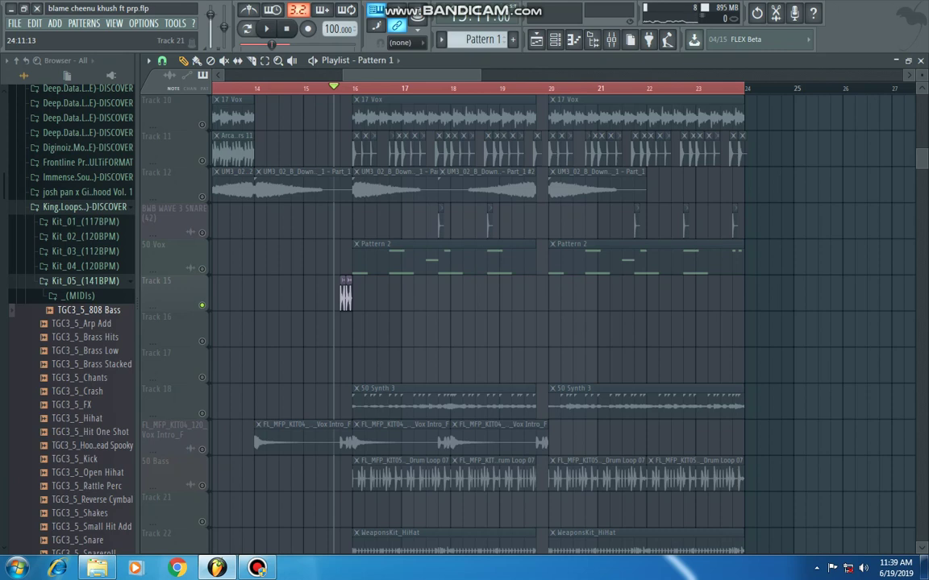
pyautogui.hscroll(-6, 780, 510)
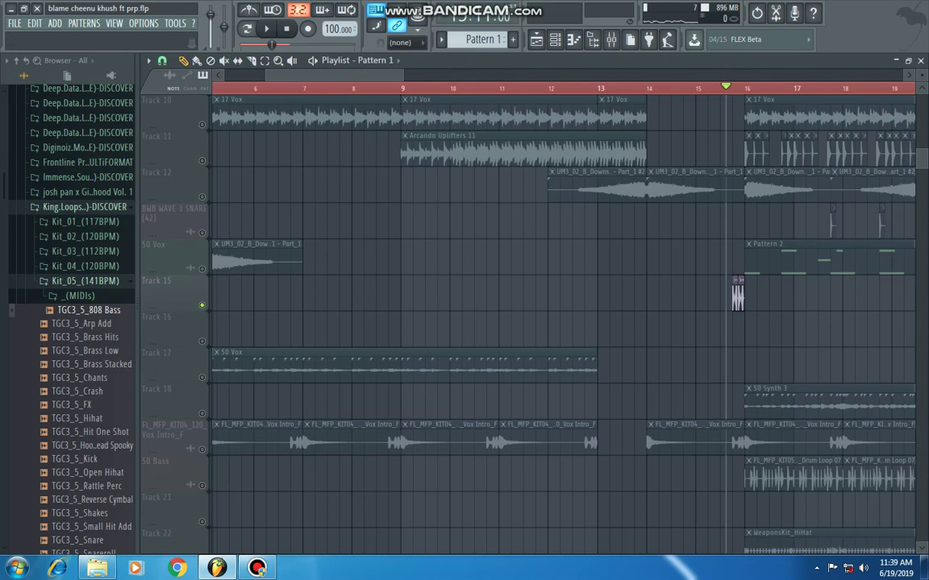
pyautogui.moveTo(401, 75); pyautogui.dragTo(651, 75)
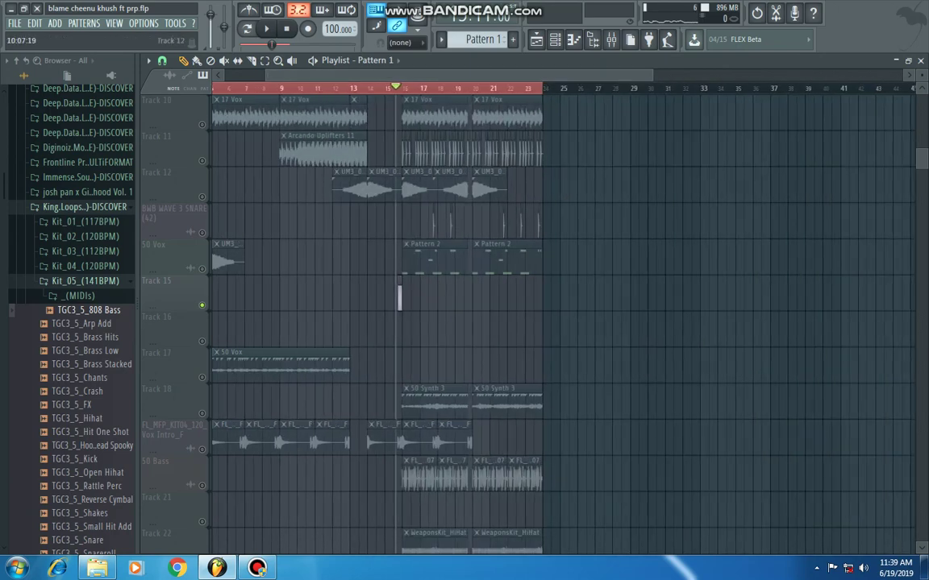
pyautogui.scroll(2, 202, 305)
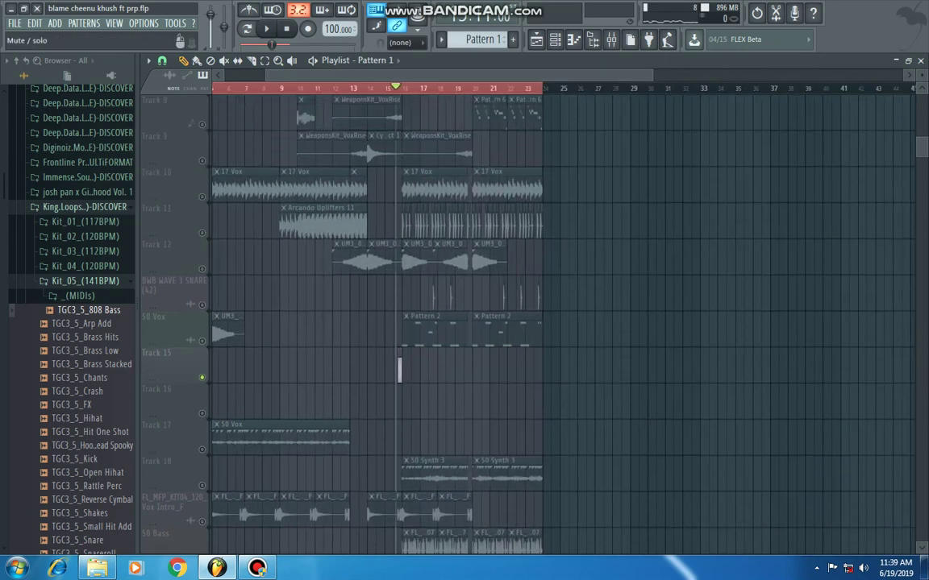
pyautogui.scroll(3, 398, 369)
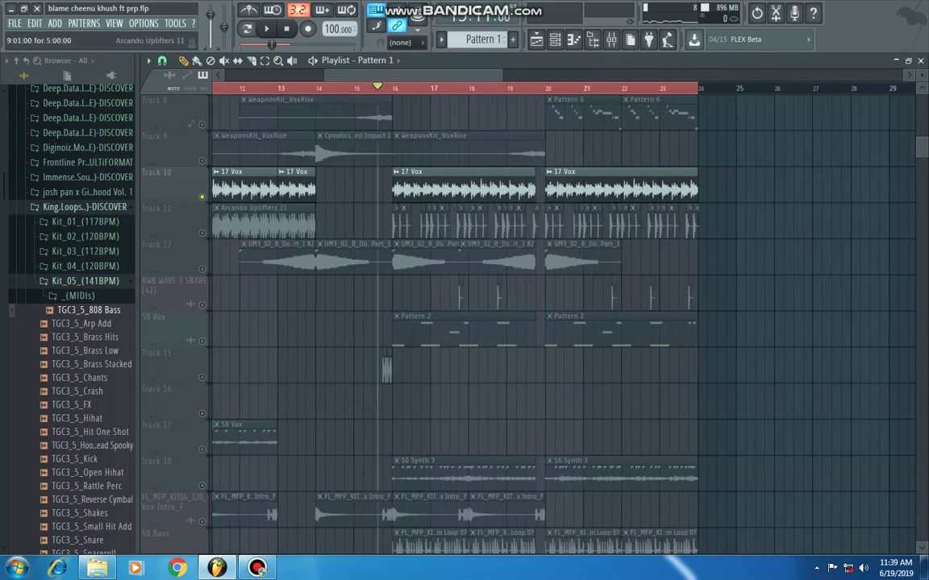
pyautogui.rightClick(201, 233)
pyautogui.scroll(2, 416, 290)
pyautogui.press('space')
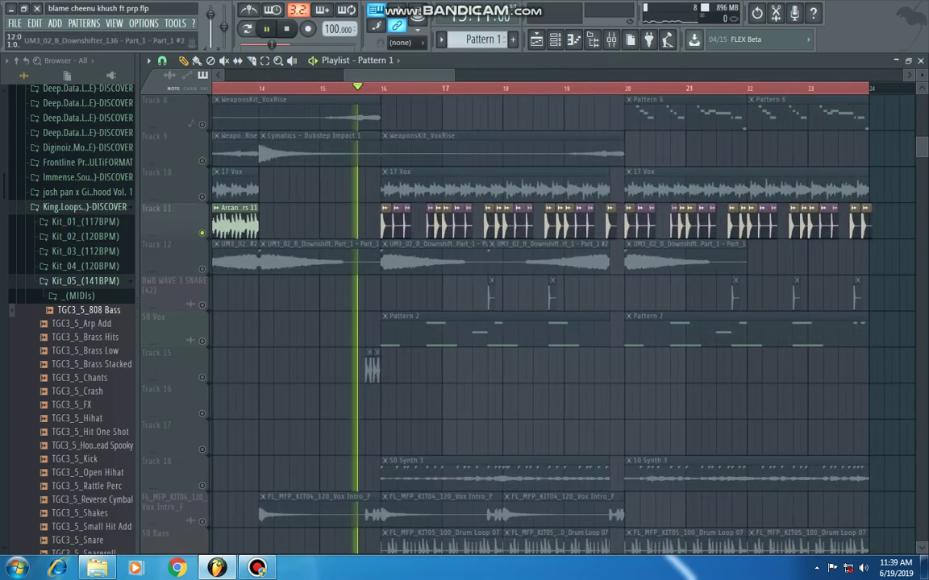
pyautogui.scroll(2, 438, 290)
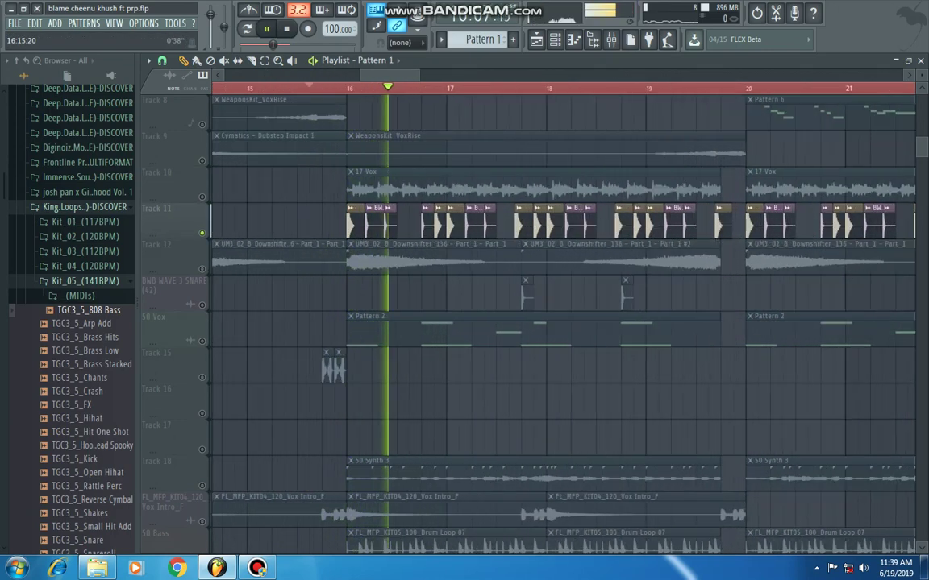
pyautogui.scroll(-3, 439, 322)
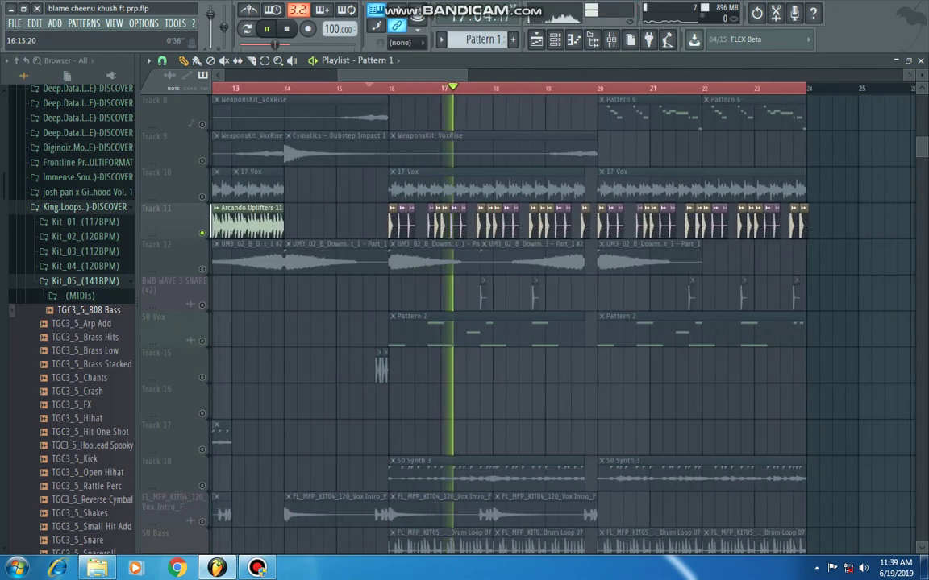
# Step: Bring the BWB WAVE 3 SNARE (42) track into playback and follow it with Track 11 to about bar 20
pyautogui.click(201, 304)
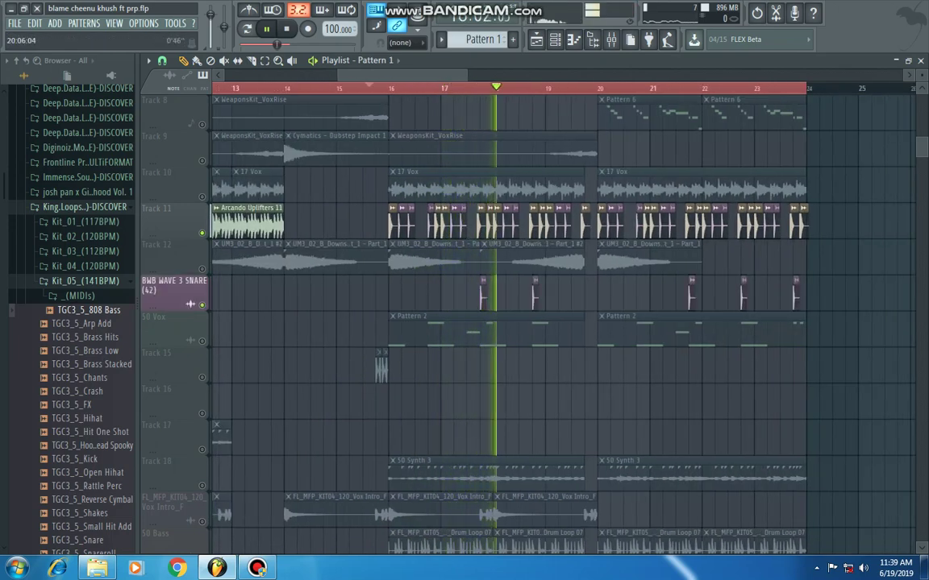
pyautogui.scroll(-2, 483, 323)
pyautogui.scroll(3, 479, 322)
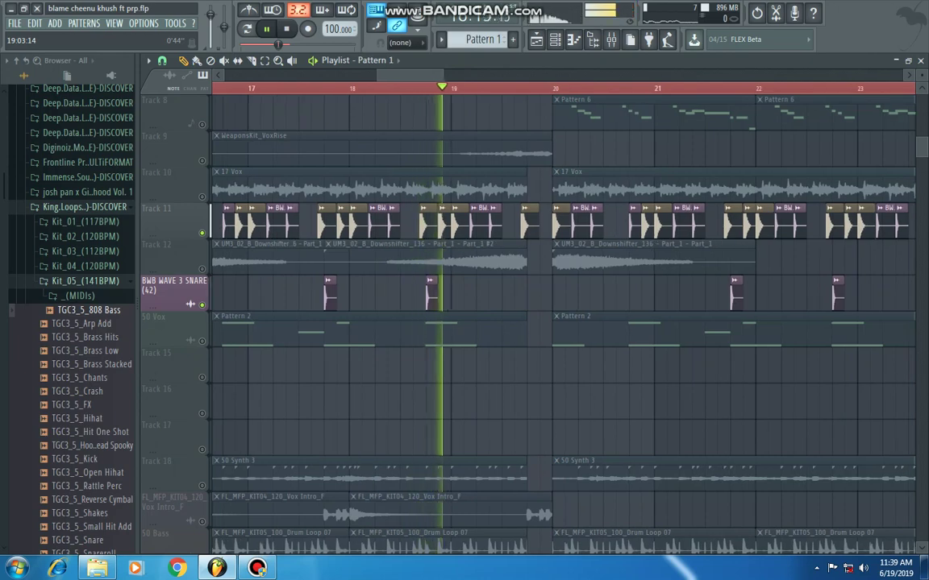
pyautogui.scroll(-2, 483, 322)
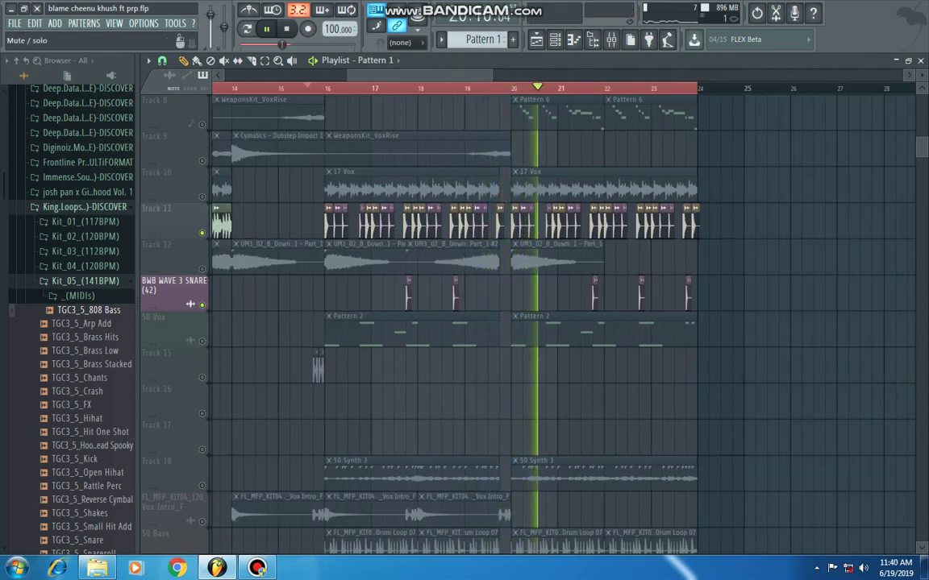
# Step: Add Track 12, Track 10 and the Kit_10_123bpm_06_FX track to the drum playback
pyautogui.click(201, 269)
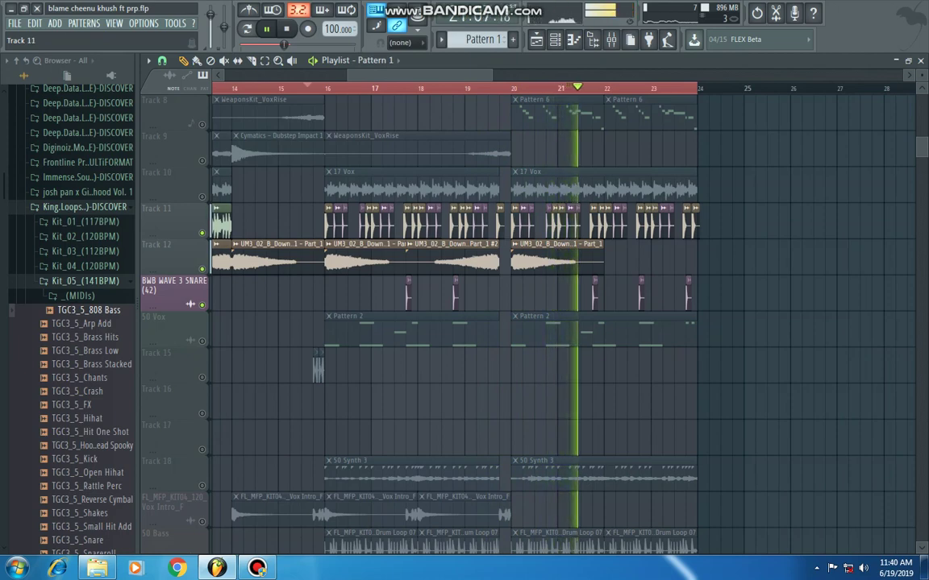
pyautogui.click(202, 197)
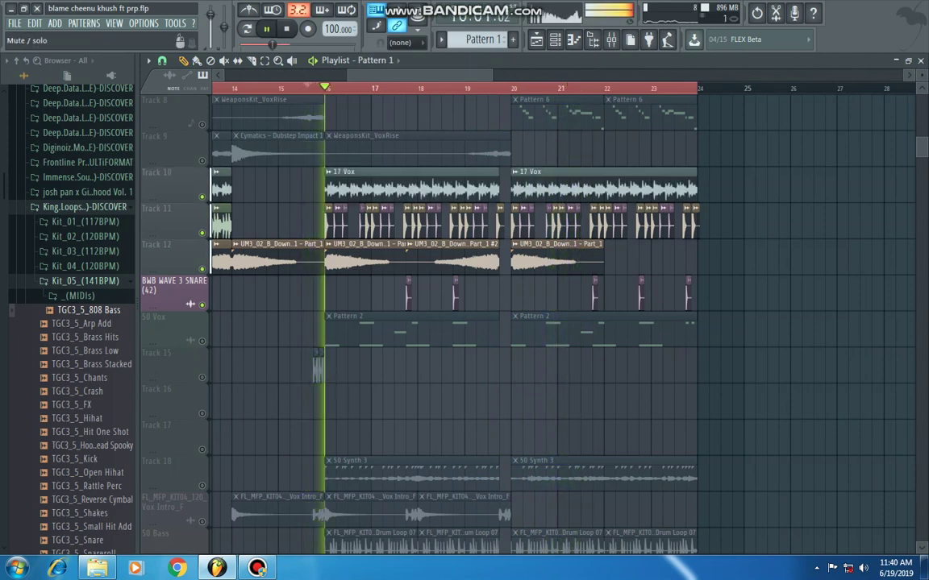
pyautogui.scroll(3, 266, 242)
pyautogui.scroll(1, 198, 222)
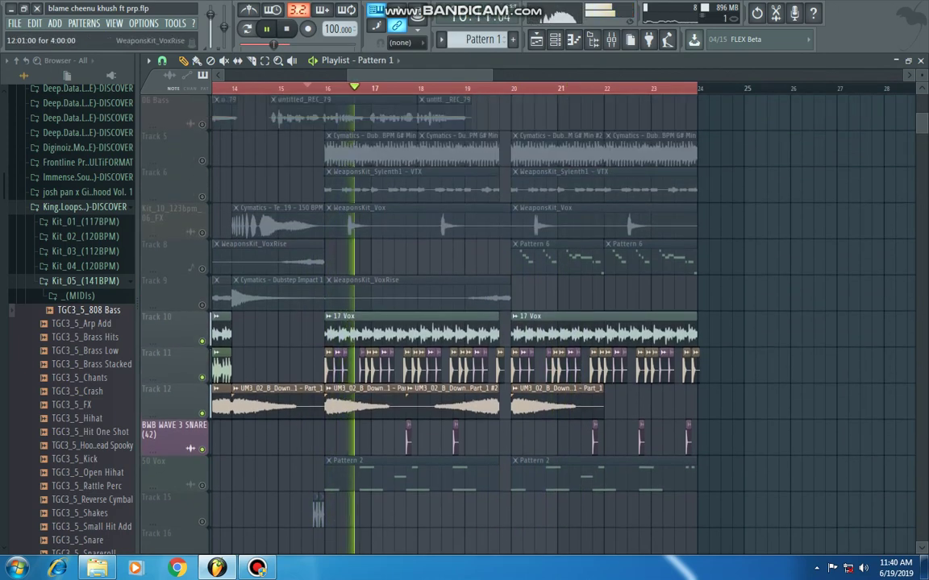
pyautogui.click(202, 232)
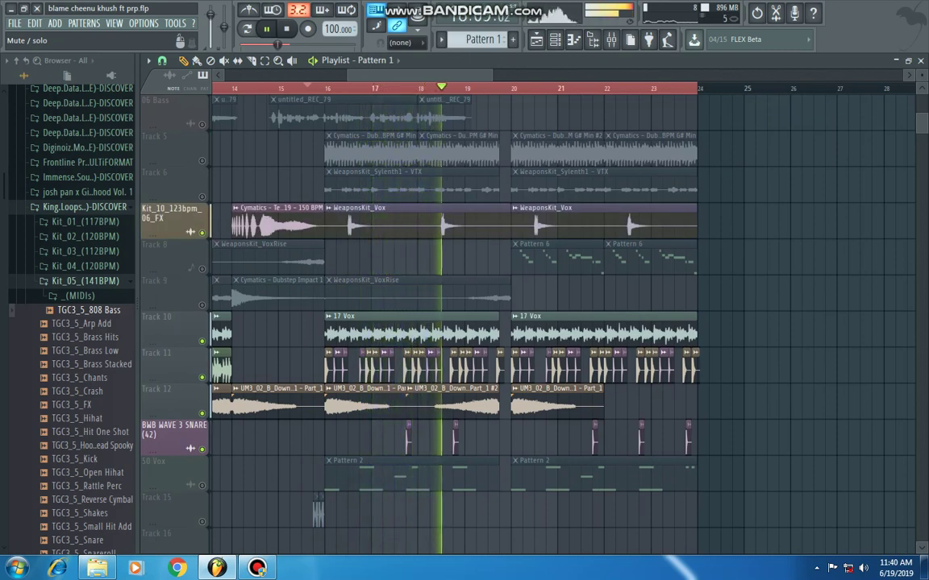
# Step: Stop the drum playback, switch on Track 18 and play its 50 Synth 3 clip from bar 16
pyautogui.scroll(-10, 202, 232)
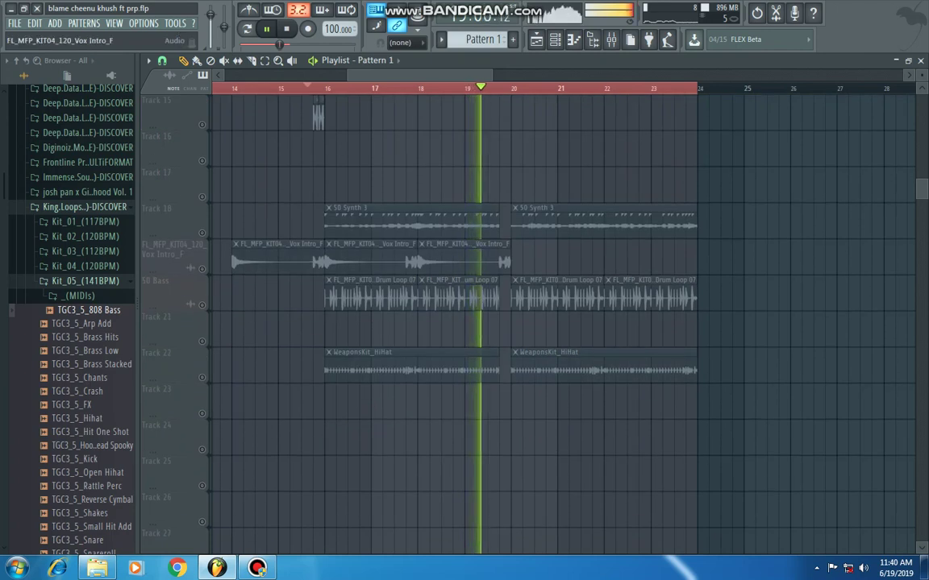
pyautogui.press('space')
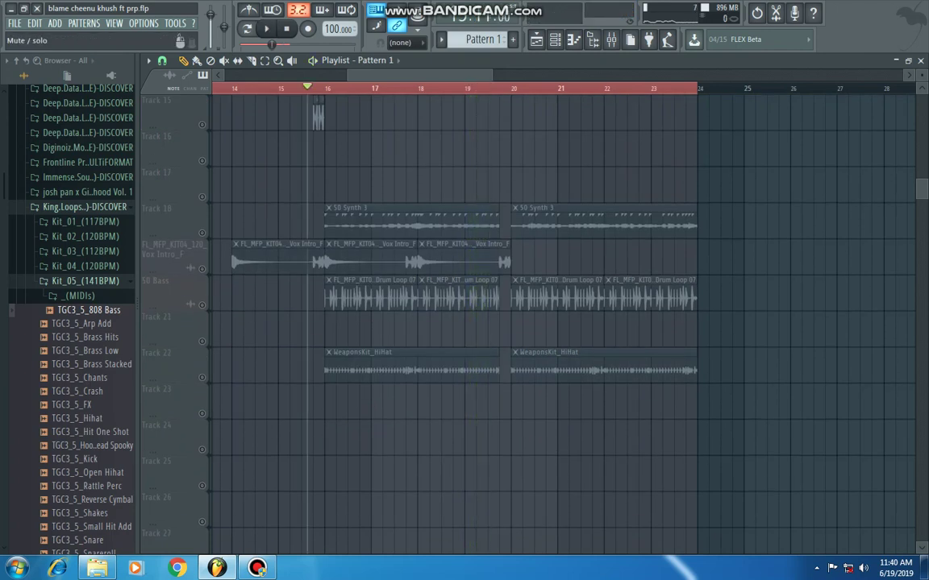
pyautogui.click(202, 233)
pyautogui.press('space')
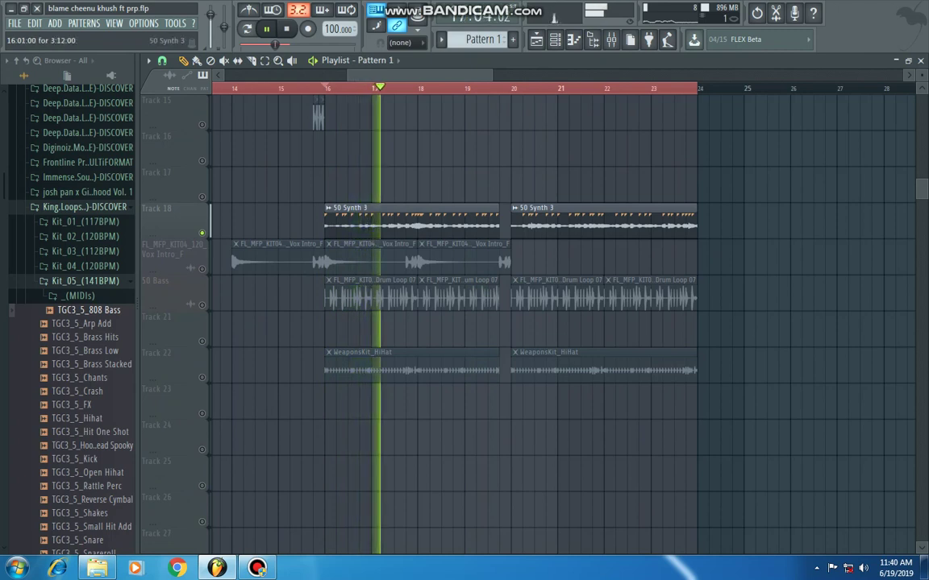
# Step: Add the FL_MFP_KIT04_120_Vox Intro_F track to Track 18 and play both again from bar 16
pyautogui.press('space')
pyautogui.click(203, 269)
pyautogui.press('space')
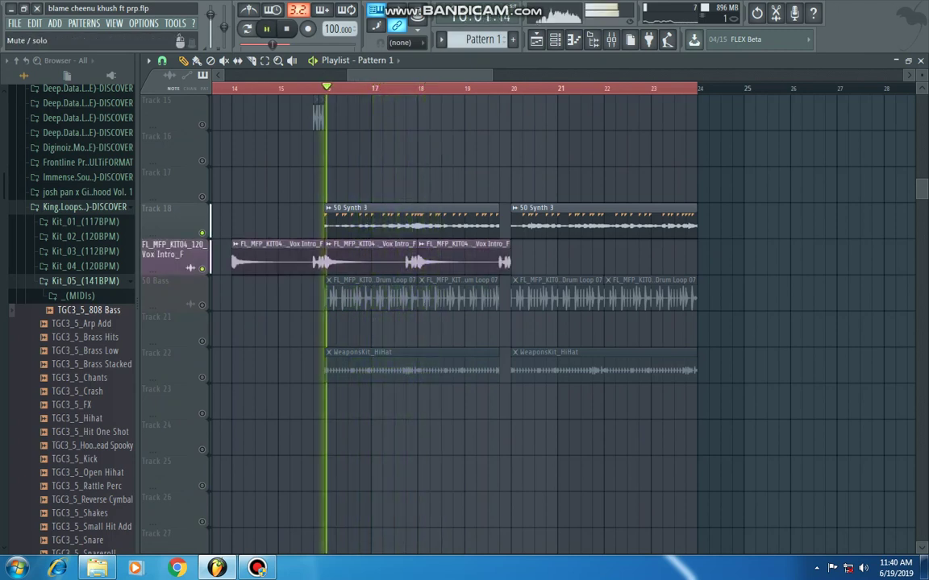
# Step: Solo the 50 Bass track and layer Track 22's WeaponsKit_HiHat clips over its drum loops
pyautogui.rightClick(201, 305)
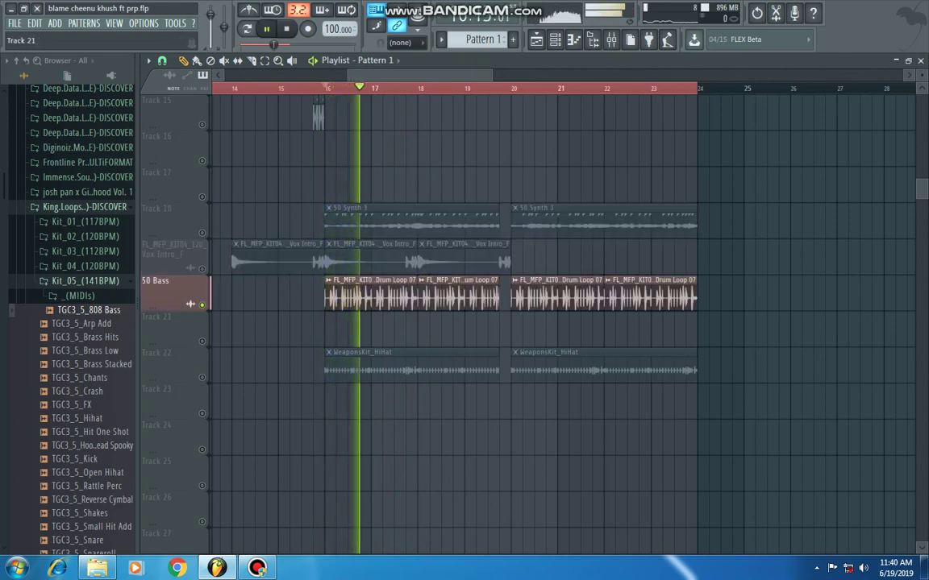
pyautogui.click(203, 377)
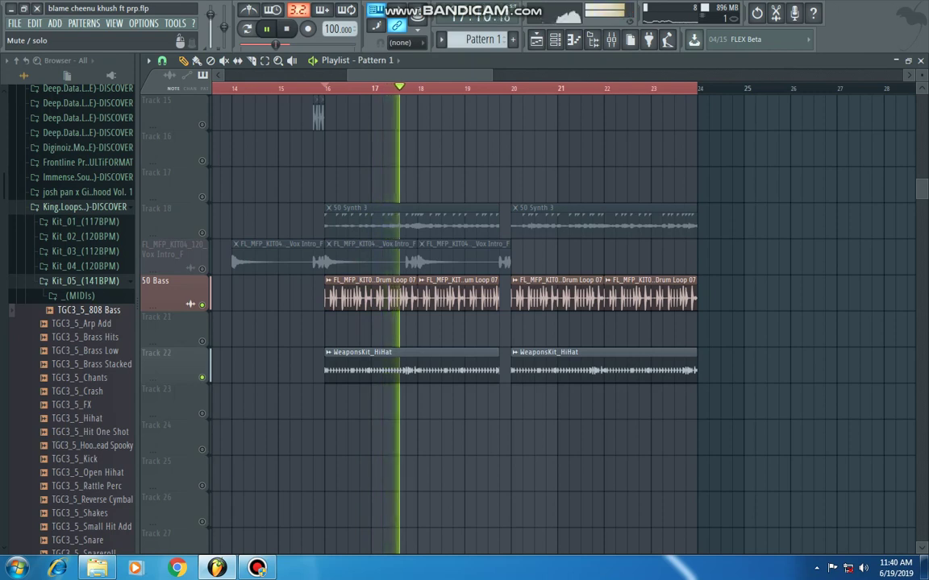
pyautogui.click(202, 305)
pyautogui.click(202, 306)
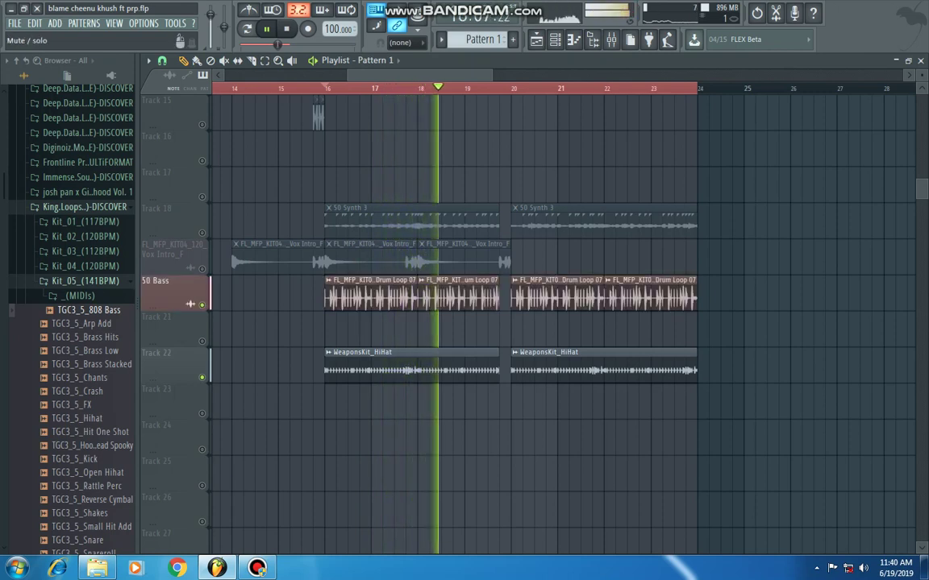
# Step: Stop the playback and bring the Vox Intro_F track and Track 18 back in with the bass and hi-hat tracks
pyautogui.scroll(2, 202, 306)
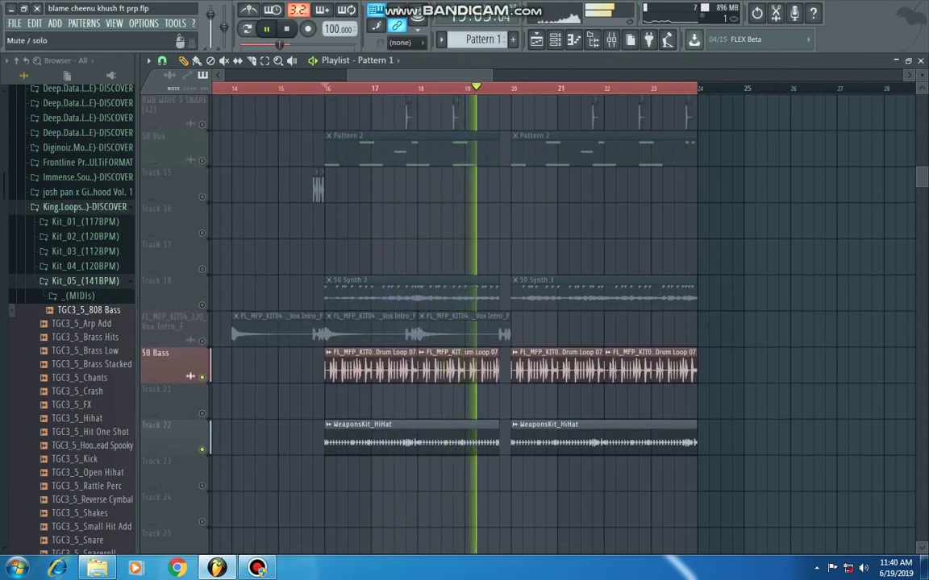
pyautogui.click(203, 340)
pyautogui.press('space')
pyautogui.click(203, 305)
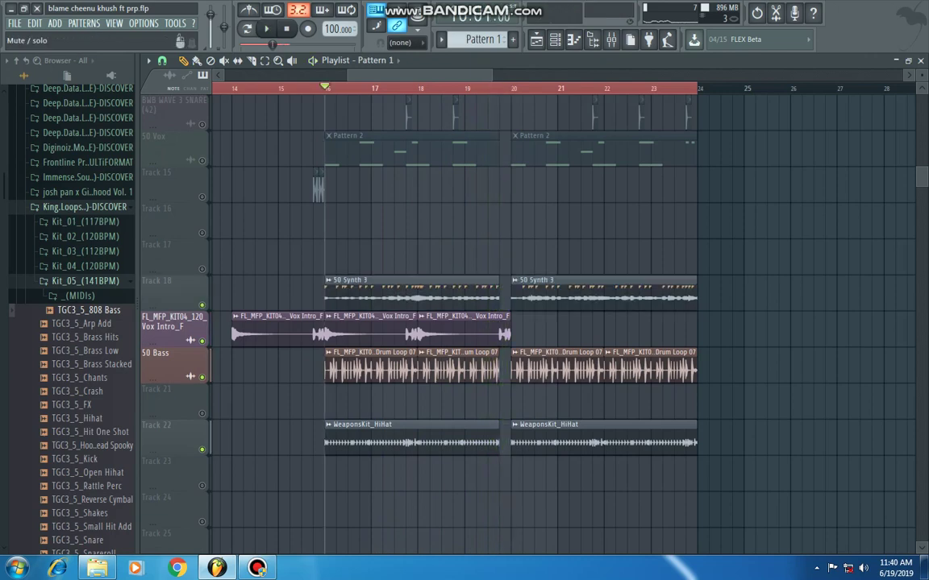
# Step: Add Track 12, Track 11 and Track 10 to the layered playback and replay it from bar 16
pyautogui.scroll(5, 523, 322)
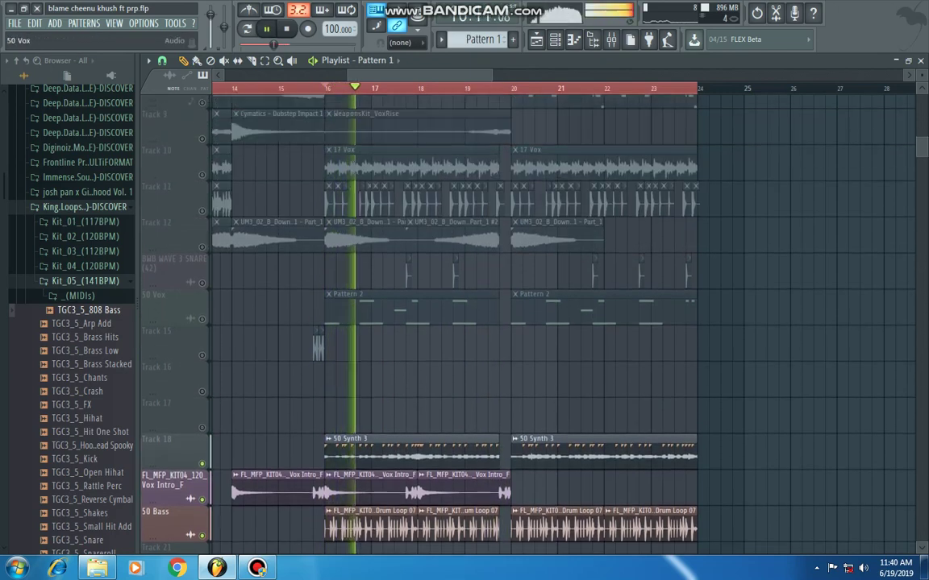
pyautogui.click(202, 269)
pyautogui.scroll(1, 202, 269)
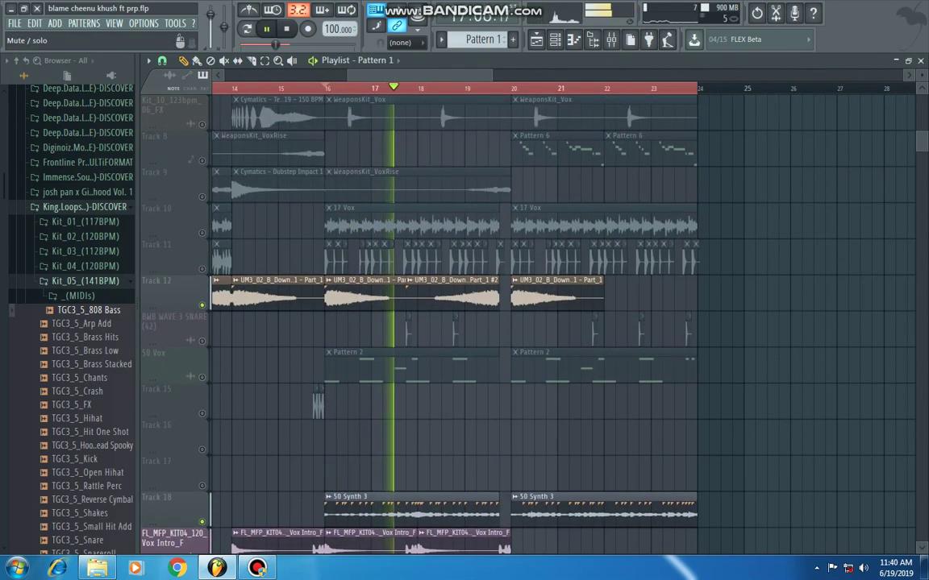
pyautogui.click(202, 269)
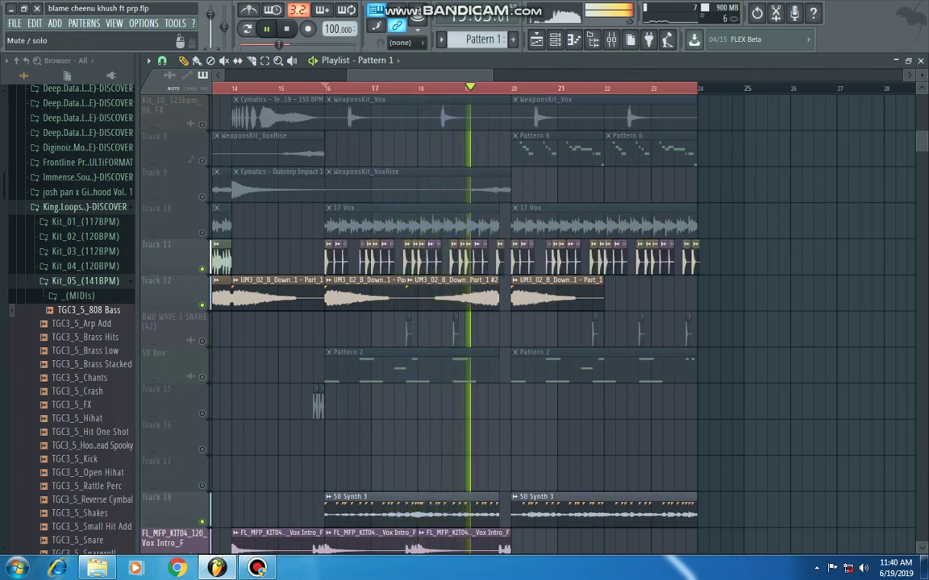
pyautogui.click(202, 233)
pyautogui.press('space')
pyautogui.scroll(3, 201, 340)
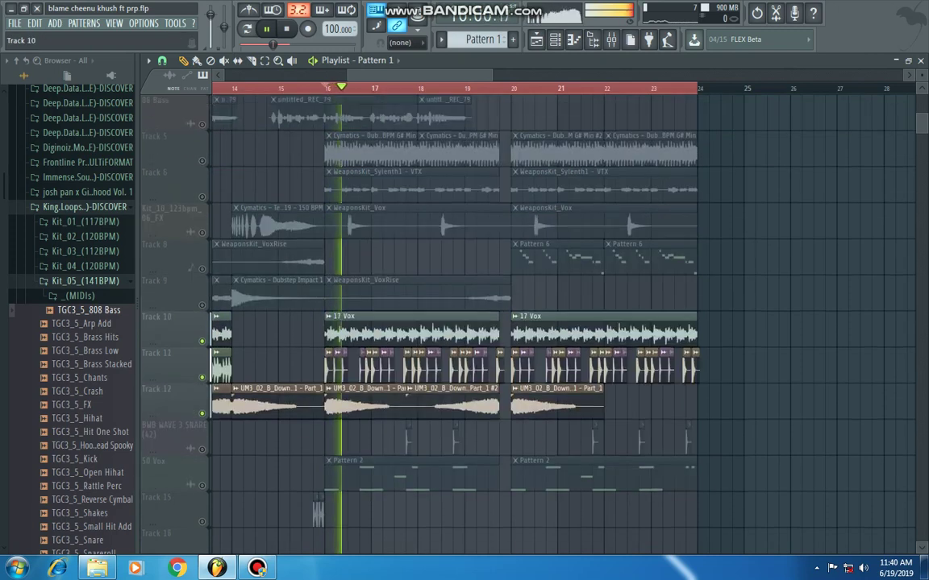
# Step: Switch on the BWB WAVE 3 SNARE (42) track and Track 15, then play from just before bar 16
pyautogui.scroll(-3, 202, 340)
pyautogui.click(201, 341)
pyautogui.press('space')
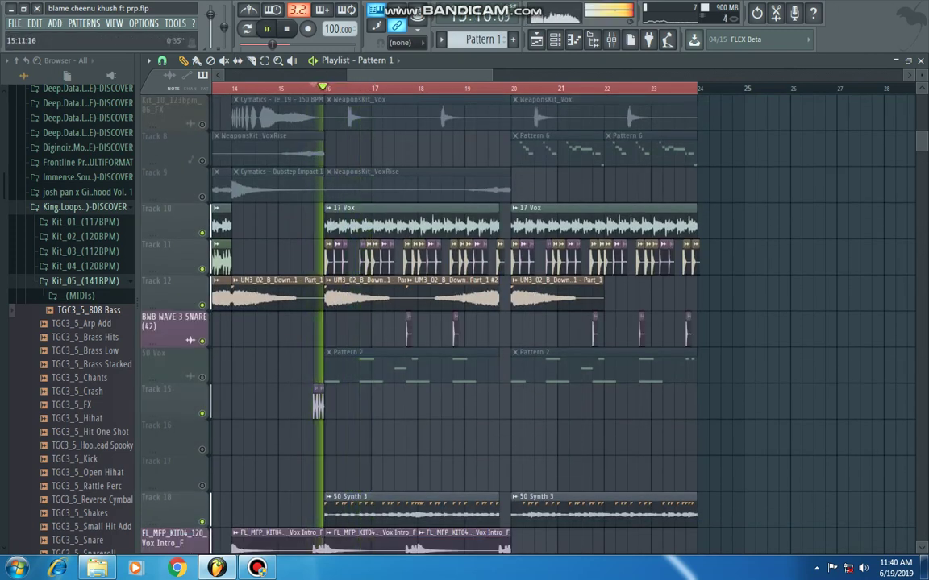
# Step: Switch on Track 9, restart the layered playback and jump ahead to about bar 19
pyautogui.scroll(2, 173, 298)
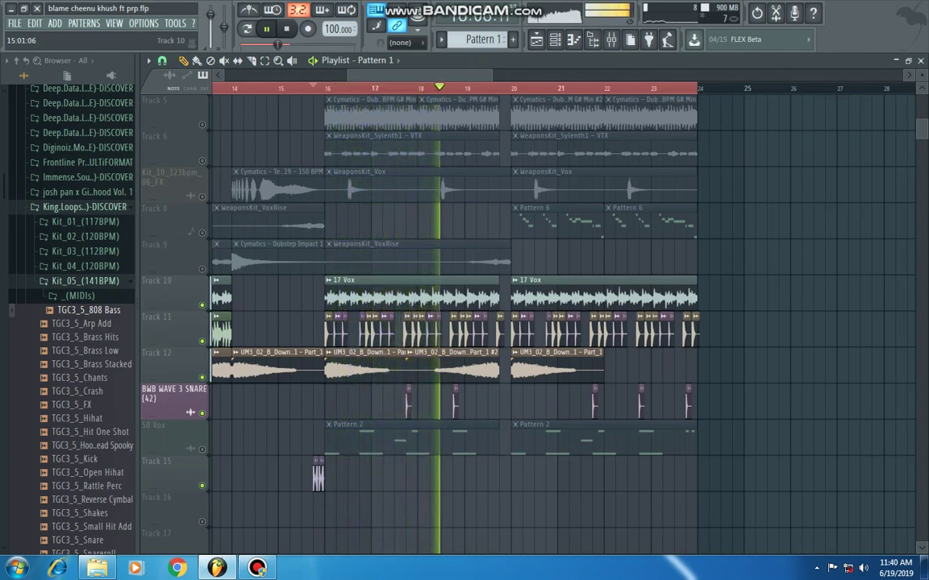
pyautogui.scroll(1, 266, 299)
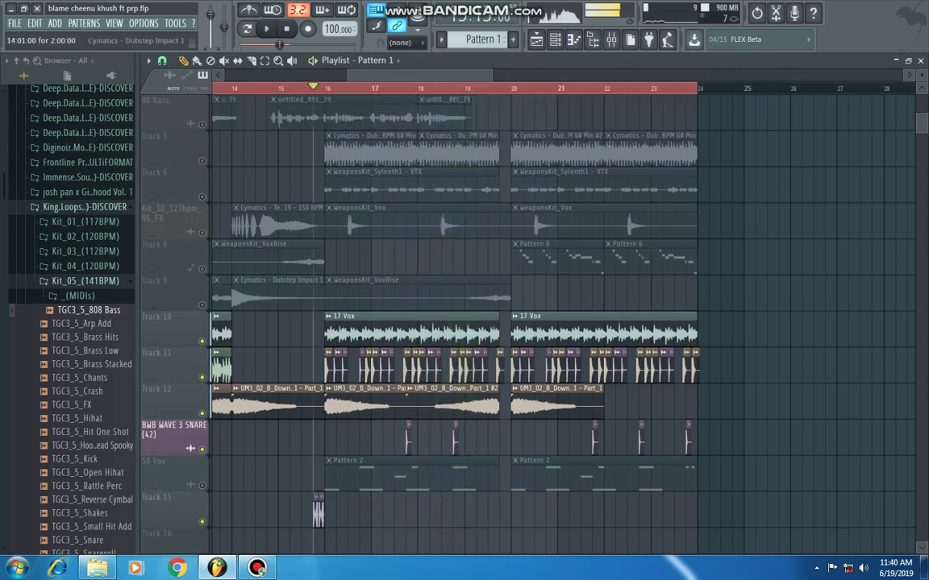
pyautogui.click(201, 304)
pyautogui.press('space')
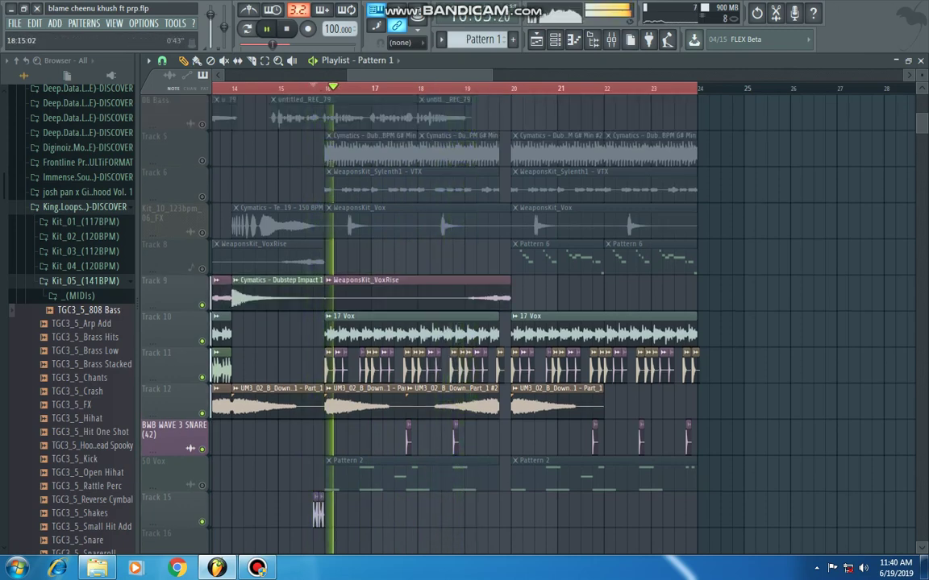
pyautogui.click(463, 88)
# Step: Add the Kit_10_123bpm_06_FX track to the mix and replay it from just before bar 16
pyautogui.scroll(-3, 463, 87)
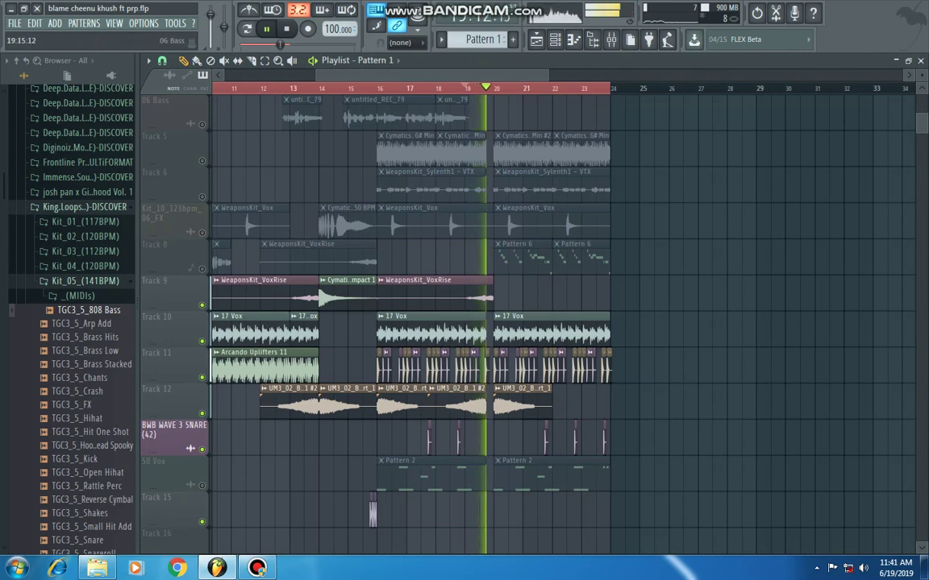
pyautogui.scroll(5, 495, 294)
pyautogui.scroll(-1, 487, 294)
pyautogui.scroll(1, 363, 297)
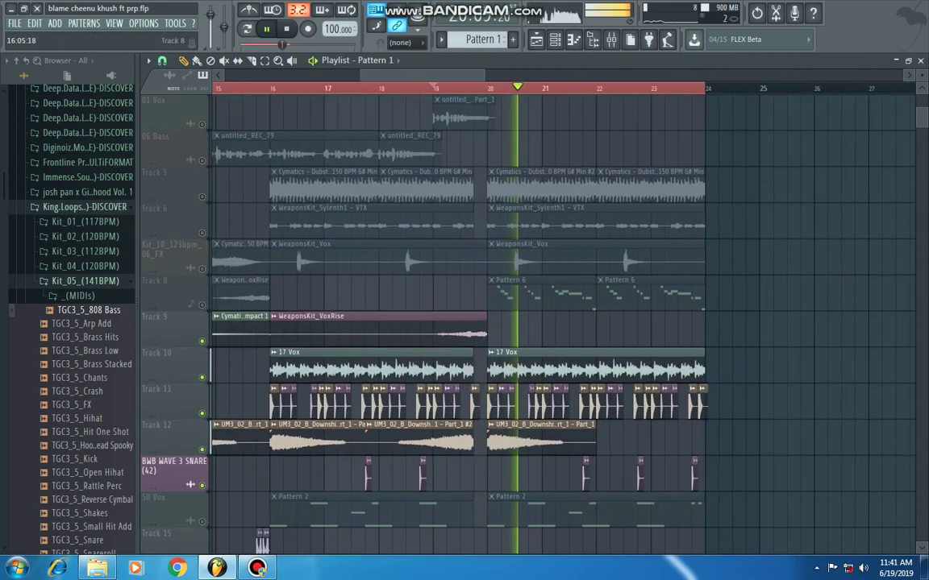
pyautogui.click(201, 268)
pyautogui.click(256, 87)
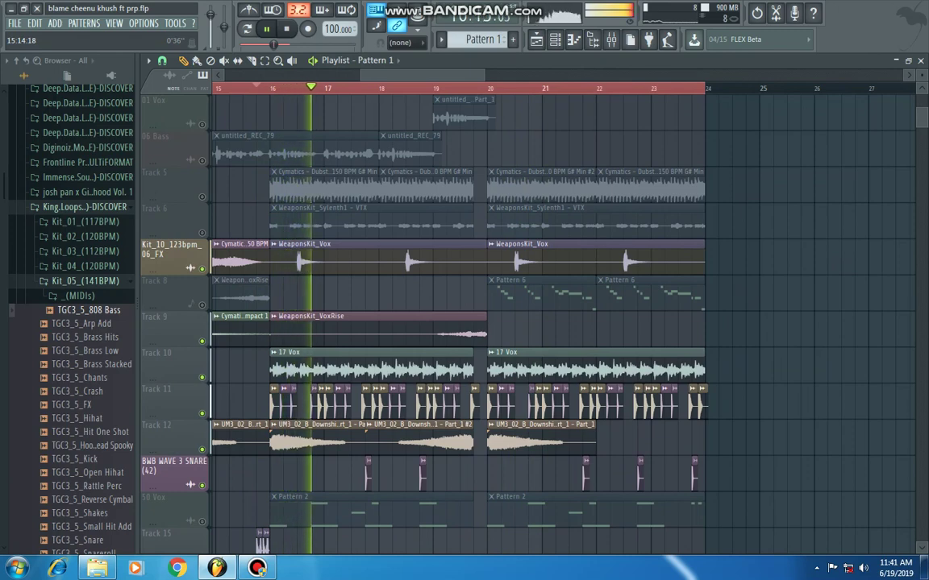
# Step: Solo Track 6 and play its WeaponsKit_Sylenth1 - VTX clip from bar 16 to about bar 18
pyautogui.rightClick(202, 233)
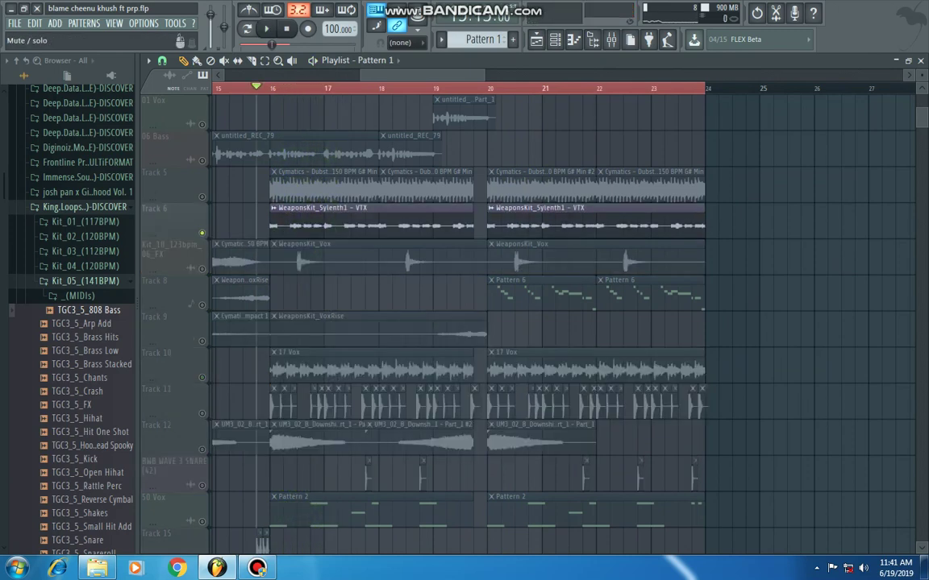
pyautogui.scroll(3, 277, 224)
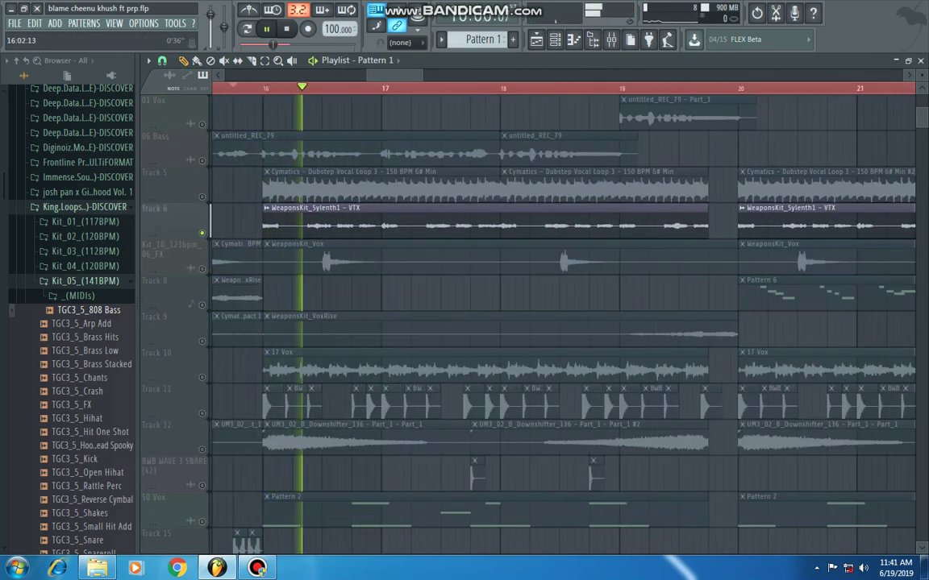
pyautogui.scroll(-3, 277, 224)
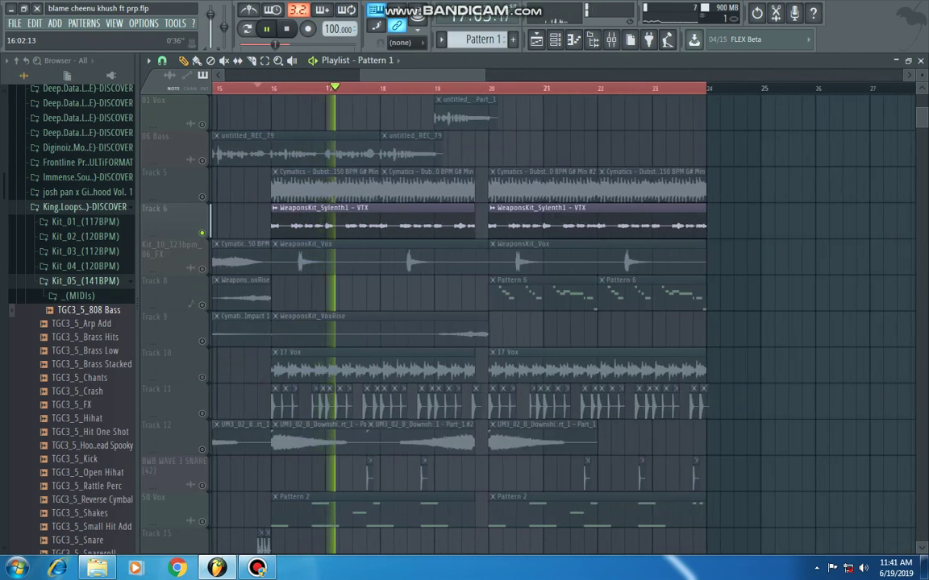
pyautogui.scroll(-1, 278, 193)
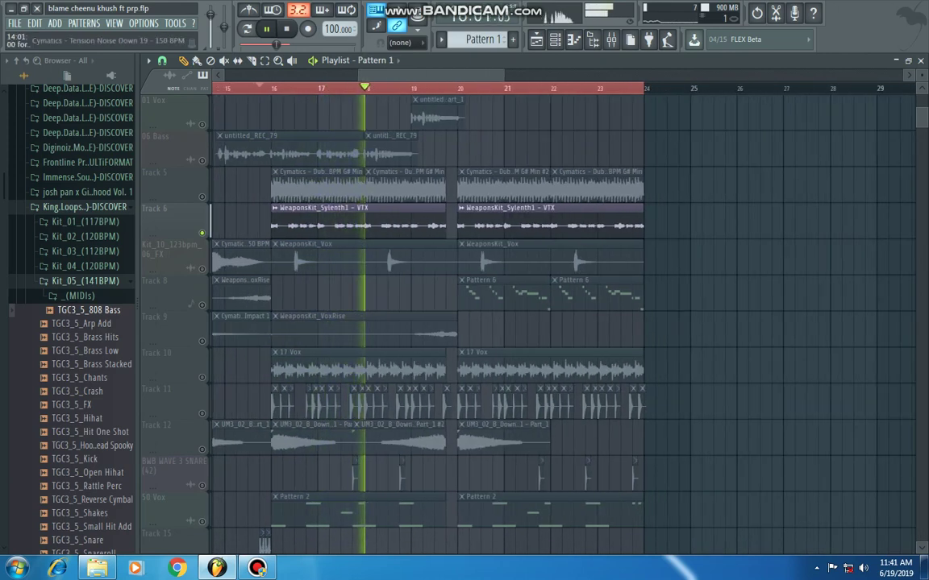
# Step: Replay Track 6 with the Kit_10_123bpm_06_FX track, then add Track 10 and Track 11
pyautogui.click(202, 269)
pyautogui.press('space')
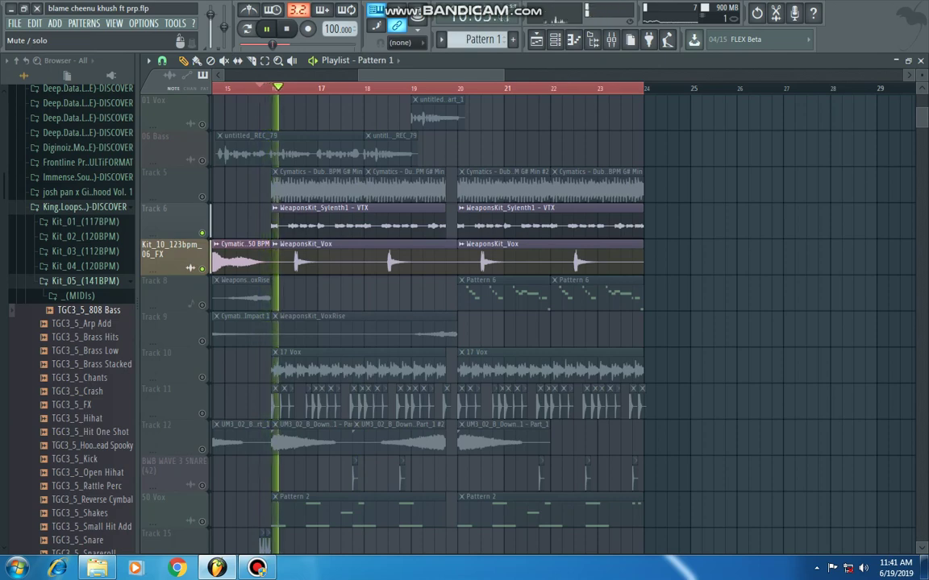
pyautogui.click(202, 377)
pyautogui.scroll(-2, 201, 376)
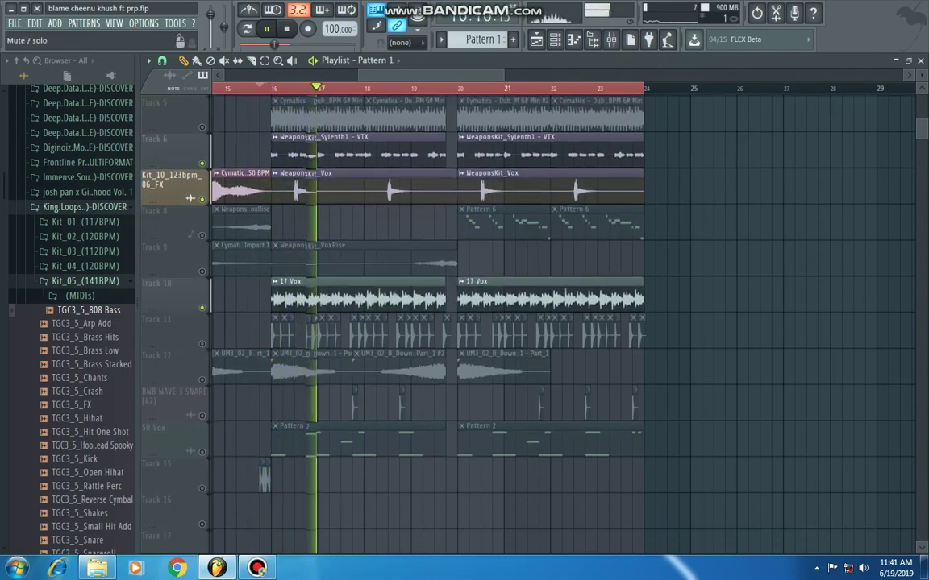
pyautogui.click(201, 341)
# Step: Bring Track 18, 50 Bass, Track 22 and Track 12 into the running playback
pyautogui.scroll(-8, 201, 341)
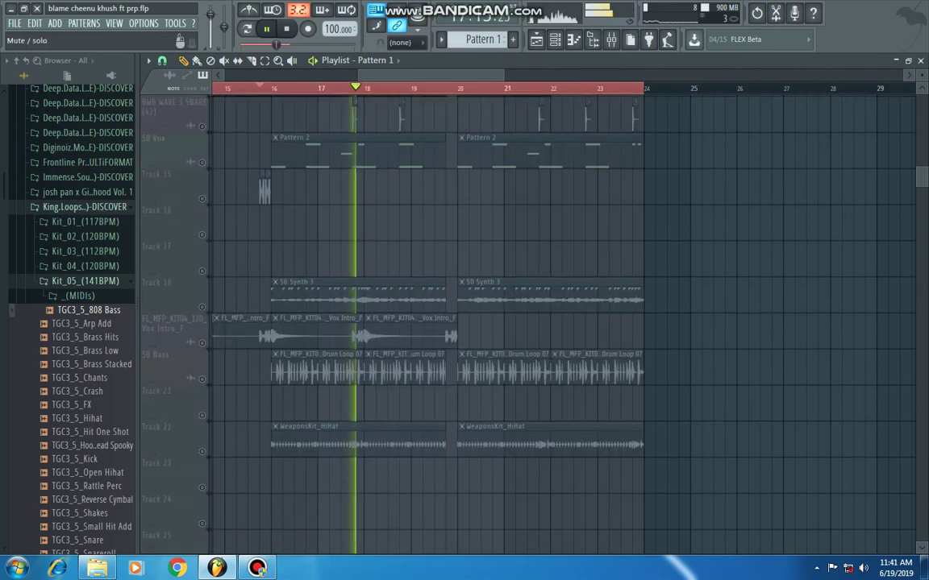
pyautogui.click(201, 304)
pyautogui.click(201, 377)
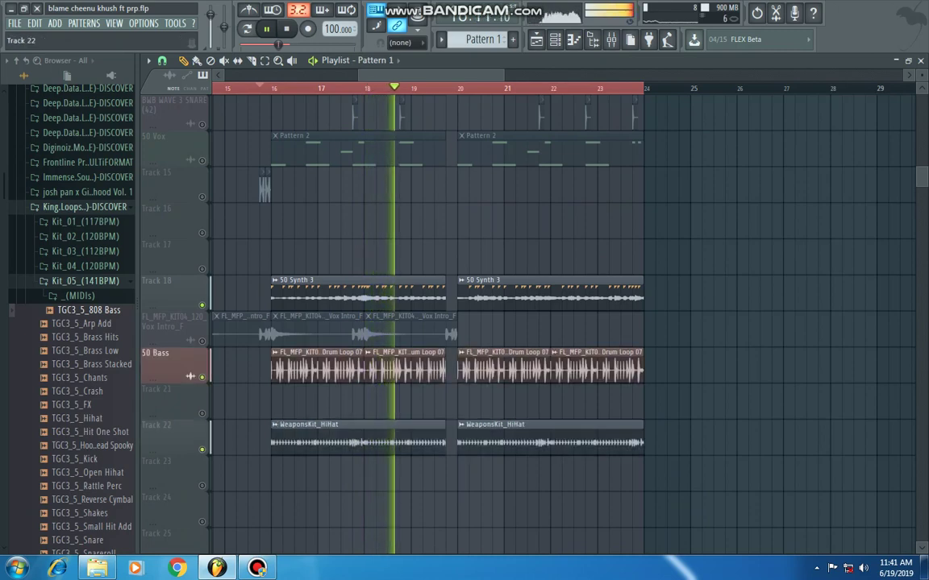
pyautogui.scroll(1, 201, 377)
pyautogui.click(201, 376)
pyautogui.scroll(9, 202, 377)
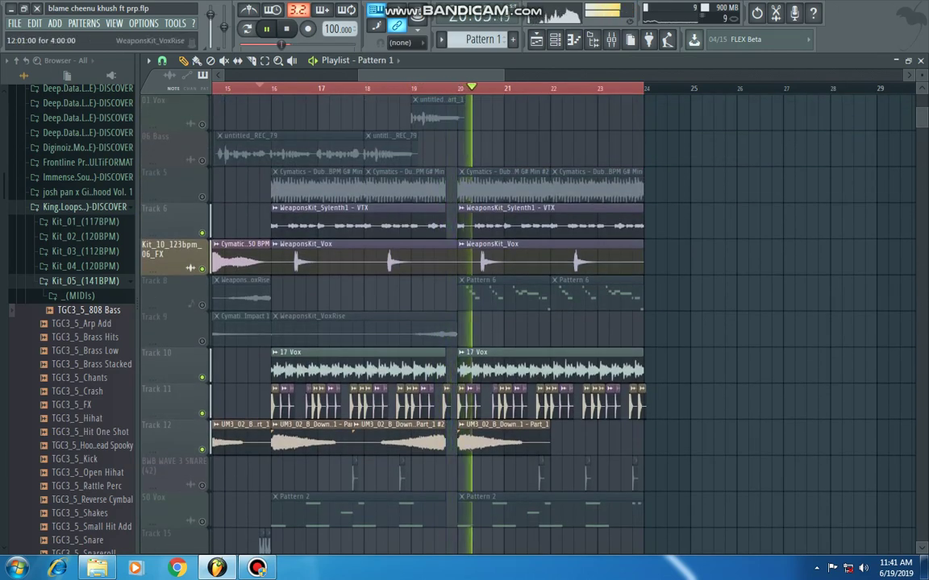
# Step: Mute Track 6 and keep the remaining layers playing to about bar 22
pyautogui.scroll(-5, 247, 257)
pyautogui.scroll(5, 247, 258)
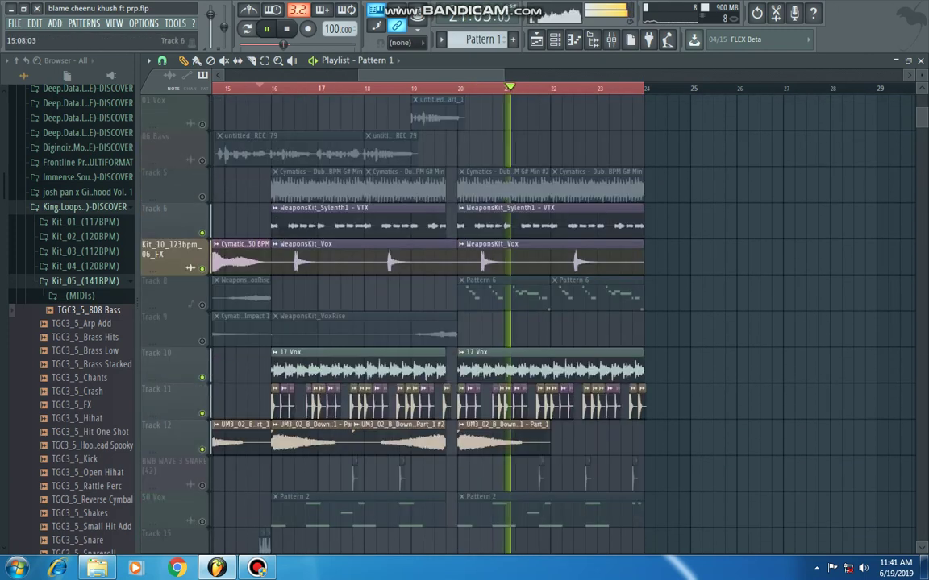
pyautogui.click(202, 233)
pyautogui.scroll(-1, 216, 226)
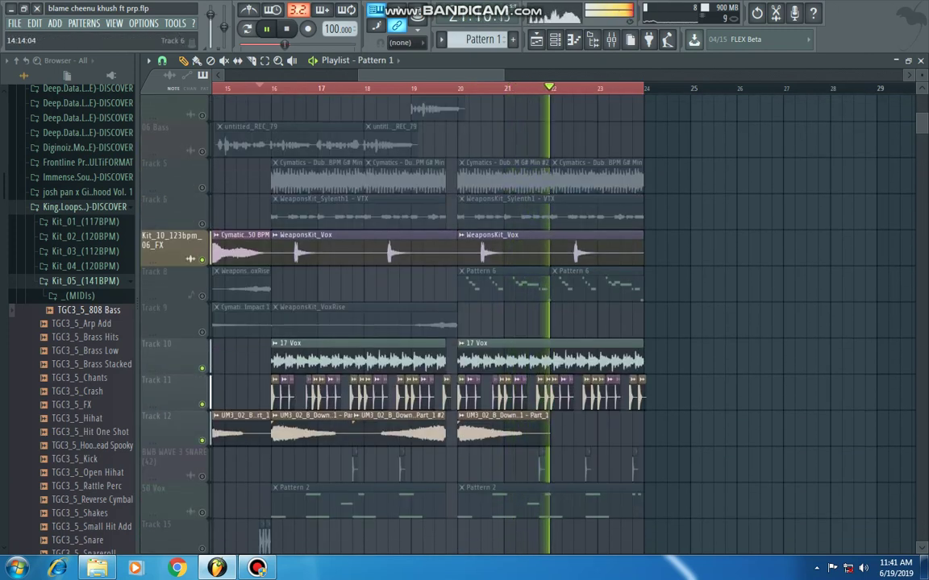
# Step: Stop the layered playback, solo the 50 Vox track and play its Pattern 2 clip together with Track 15
pyautogui.press('space')
pyautogui.scroll(-3, 274, 295)
pyautogui.rightClick(202, 377)
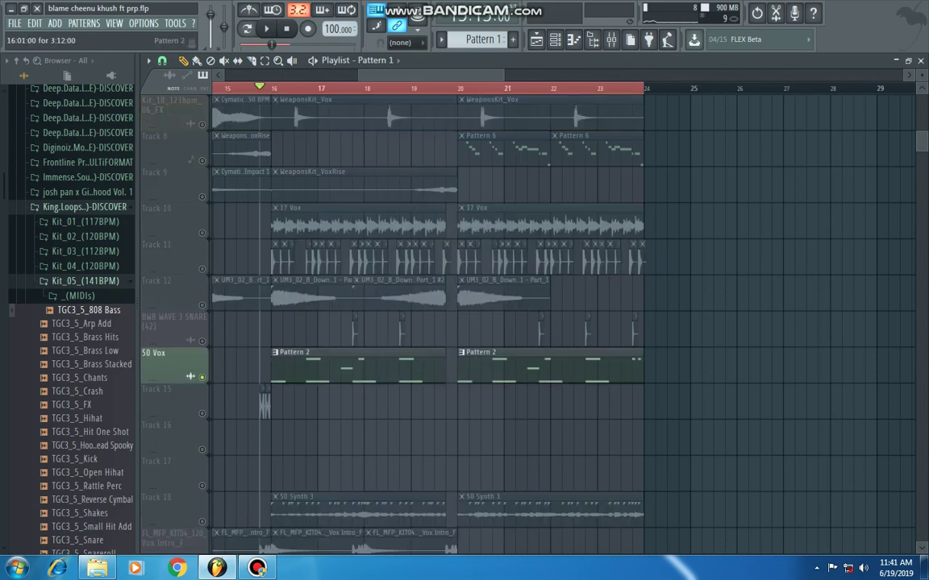
pyautogui.press('space')
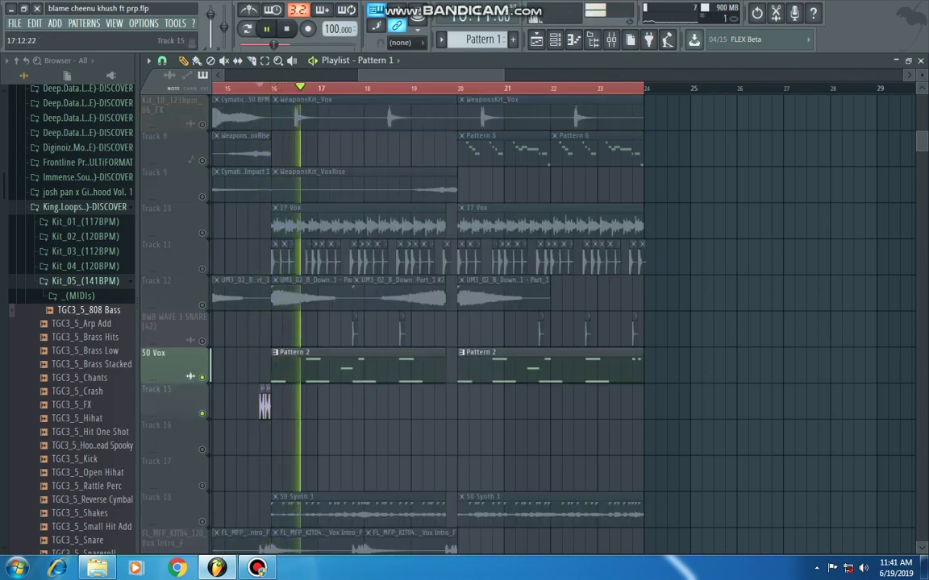
# Step: Open Pattern 2 in the piano roll and examine the BWB PRO 808 (28) #2 notes from bar 1
pyautogui.doubleClick(363, 366)
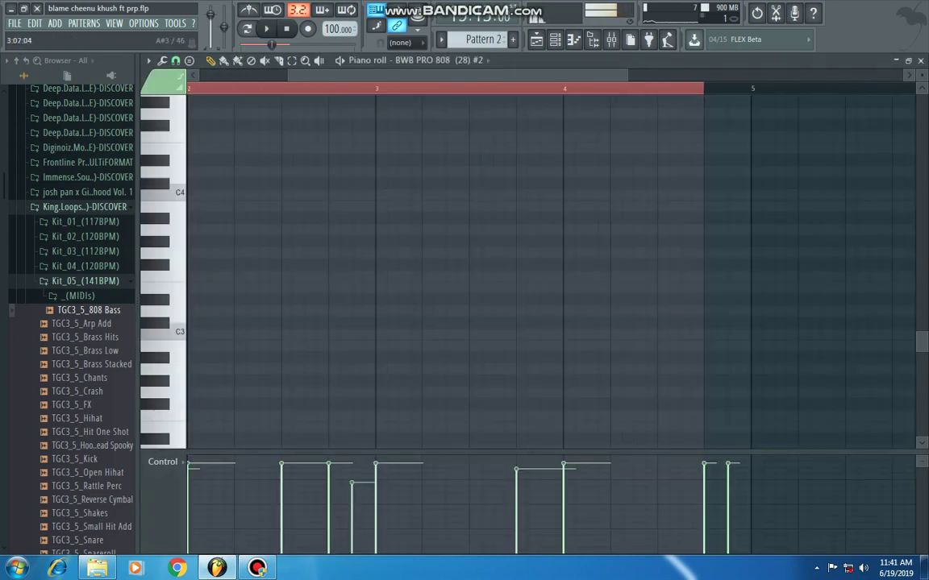
pyautogui.hscroll(-2, 439, 196)
pyautogui.scroll(4, 440, 196)
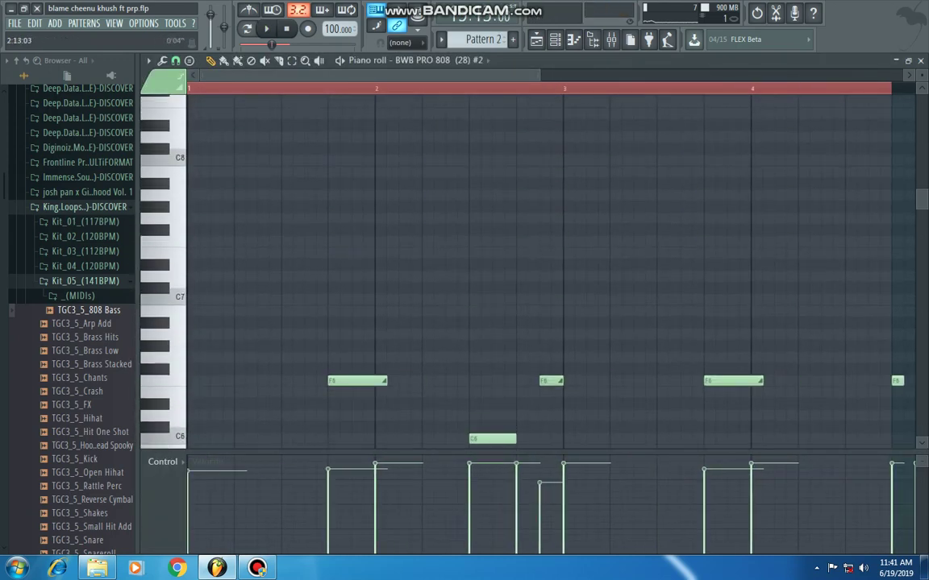
pyautogui.scroll(-3, 453, 205)
pyautogui.scroll(-3, 453, 205)
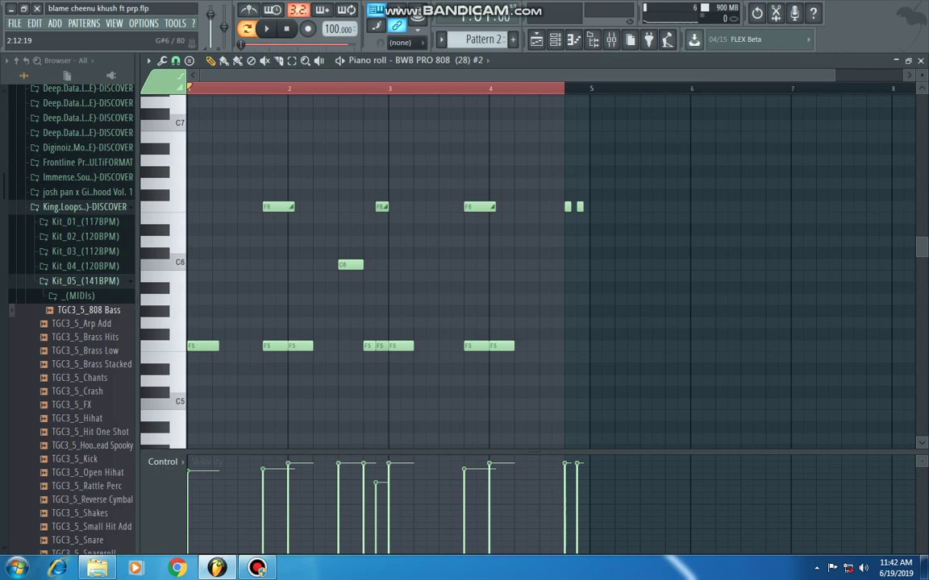
# Step: Return from the piano roll to the playlist and show the arrangement from bar 9
pyautogui.press('F6')
pyautogui.press('F5')
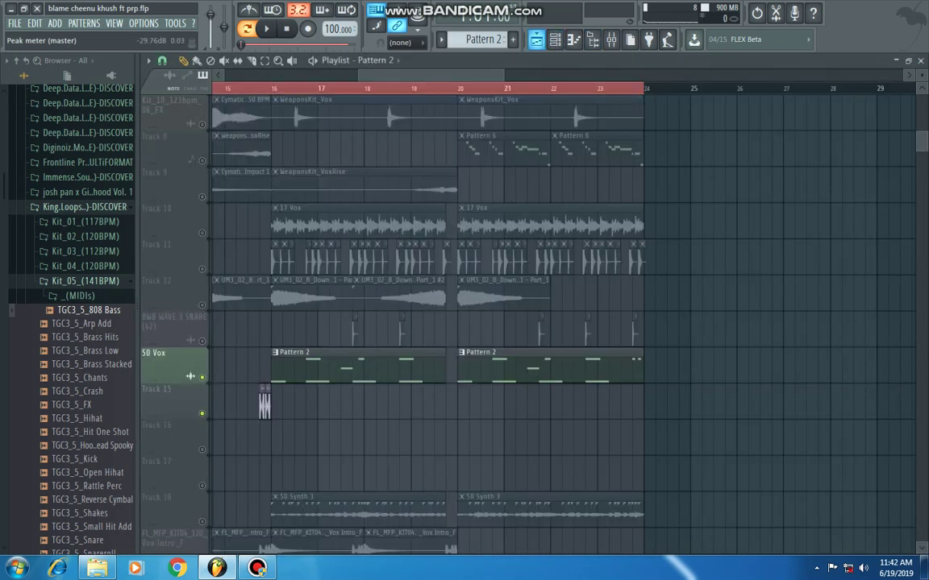
pyautogui.scroll(-3, 458, 362)
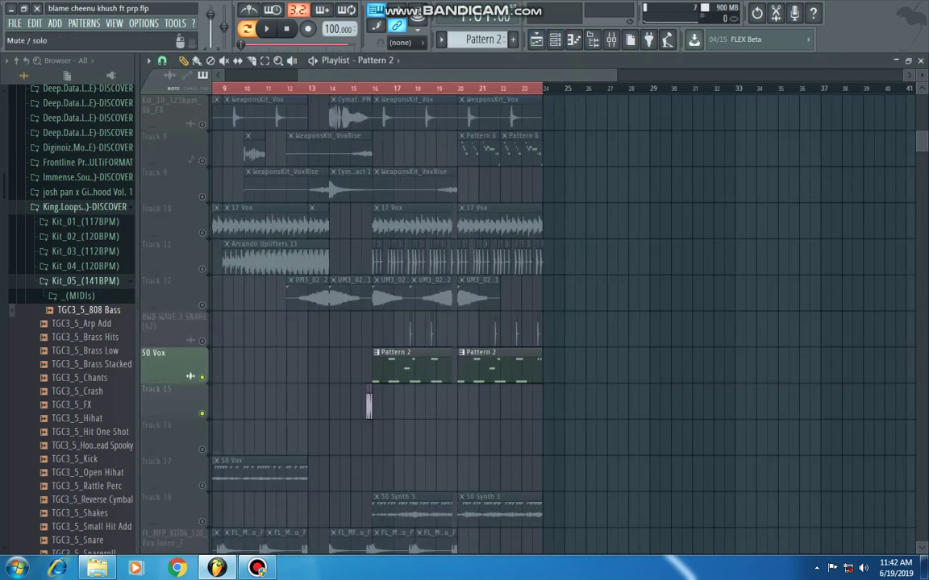
# Step: Solo Track 5 and play its Cymatics Dubstep vocal loop clips from bar 16
pyautogui.scroll(5, 368, 403)
pyautogui.rightClick(201, 269)
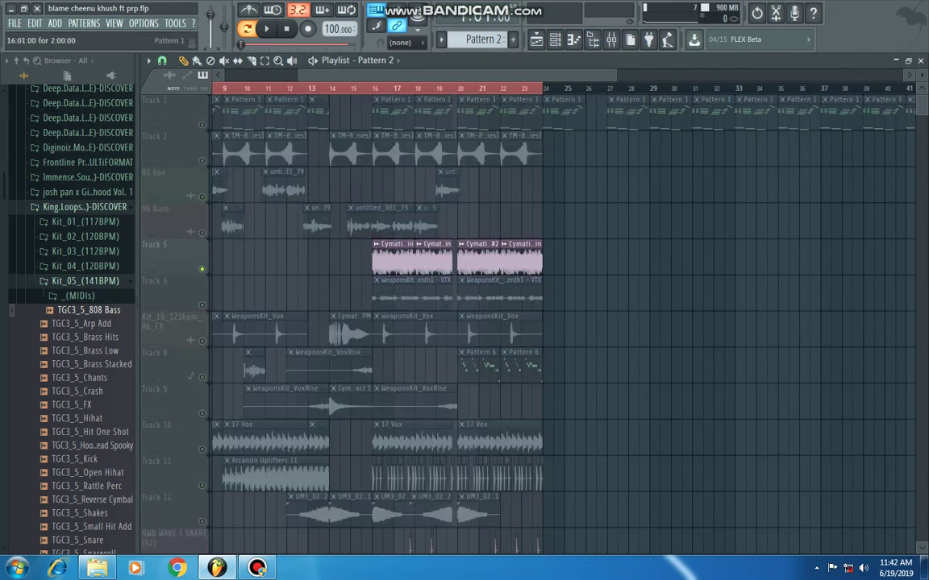
pyautogui.scroll(5, 372, 259)
pyautogui.scroll(-4, 372, 260)
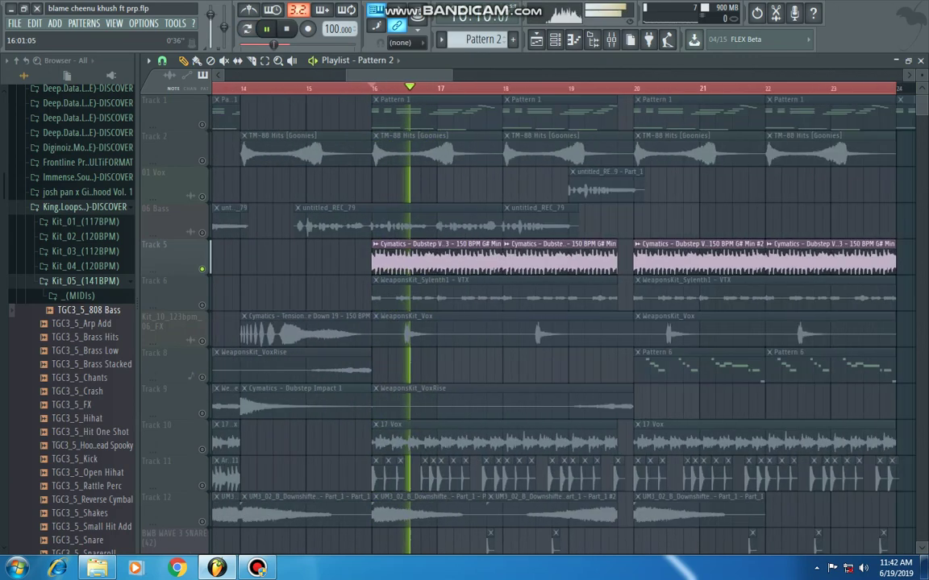
pyautogui.scroll(-1, 367, 260)
pyautogui.scroll(4, 419, 260)
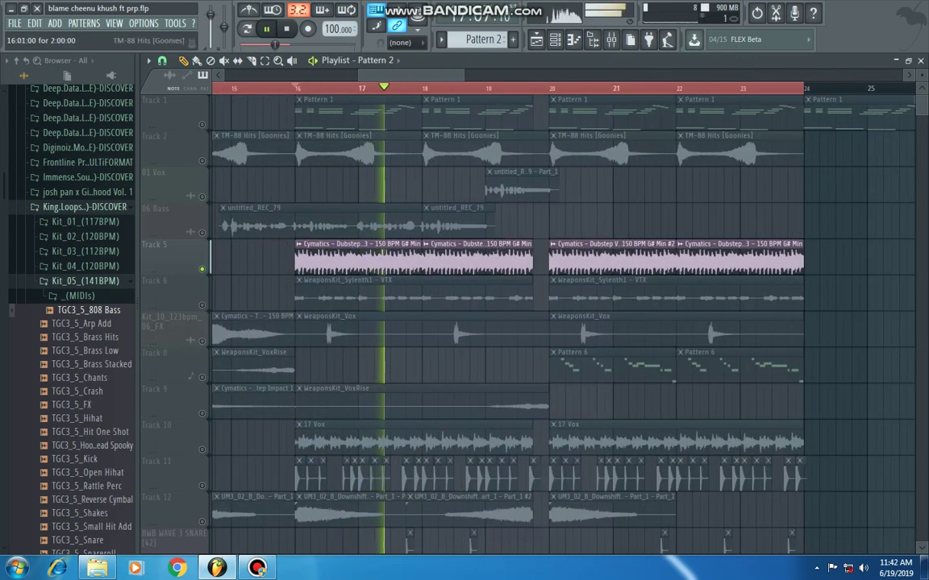
# Step: Stop the solo playback, make all playlist tracks audible again and show the arrangement from bar 13
pyautogui.click(201, 161)
pyautogui.press('space')
pyautogui.rightClick(202, 270)
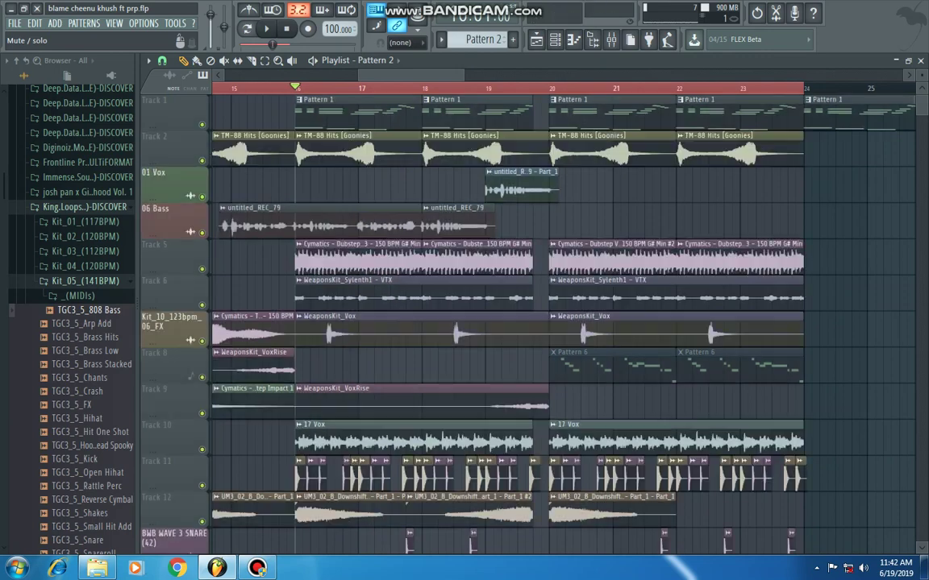
pyautogui.moveTo(360, 75); pyautogui.dragTo(341, 75)
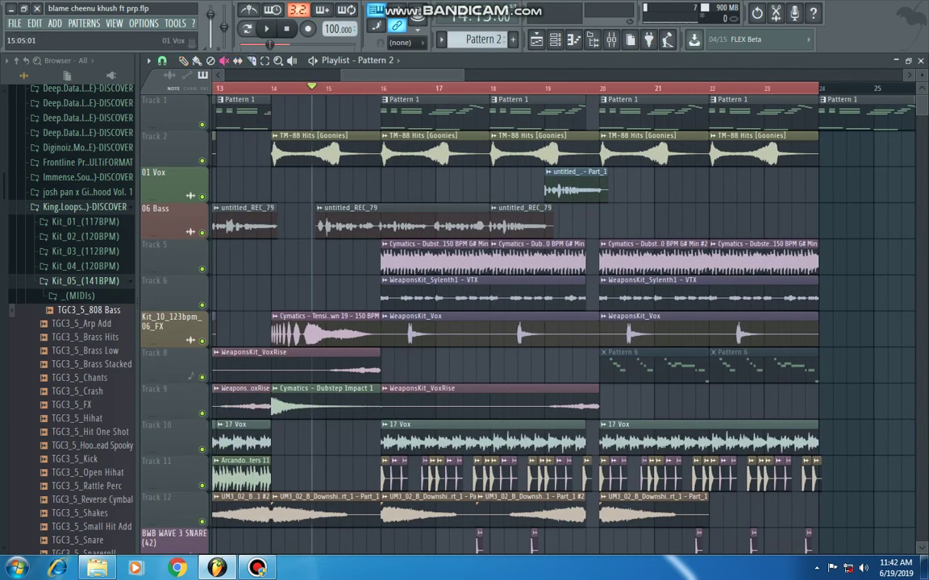
# Step: Mute the untitled_REC_79 clip near bar 15 on 06 Bass and play the full mix into the drop
pyautogui.press('space')
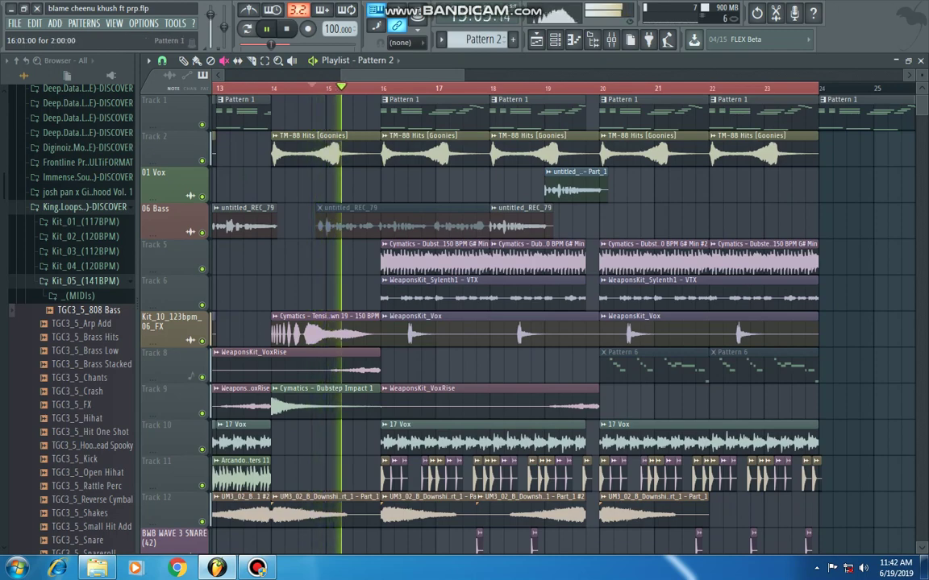
pyautogui.scroll(-2, 380, 88)
pyautogui.scroll(-2, 376, 88)
pyautogui.scroll(1, 451, 88)
pyautogui.scroll(-2, 450, 88)
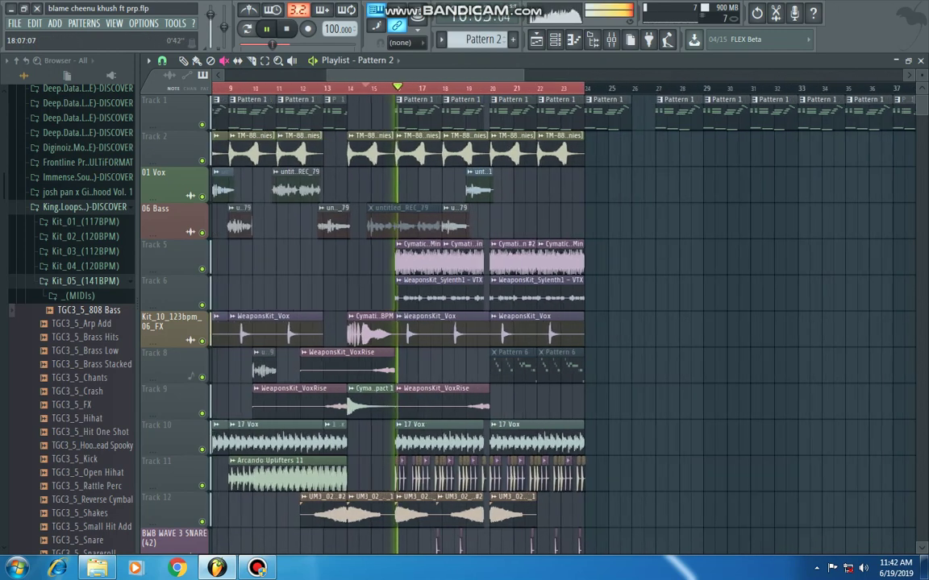
pyautogui.scroll(2, 450, 88)
pyautogui.scroll(-10, 524, 322)
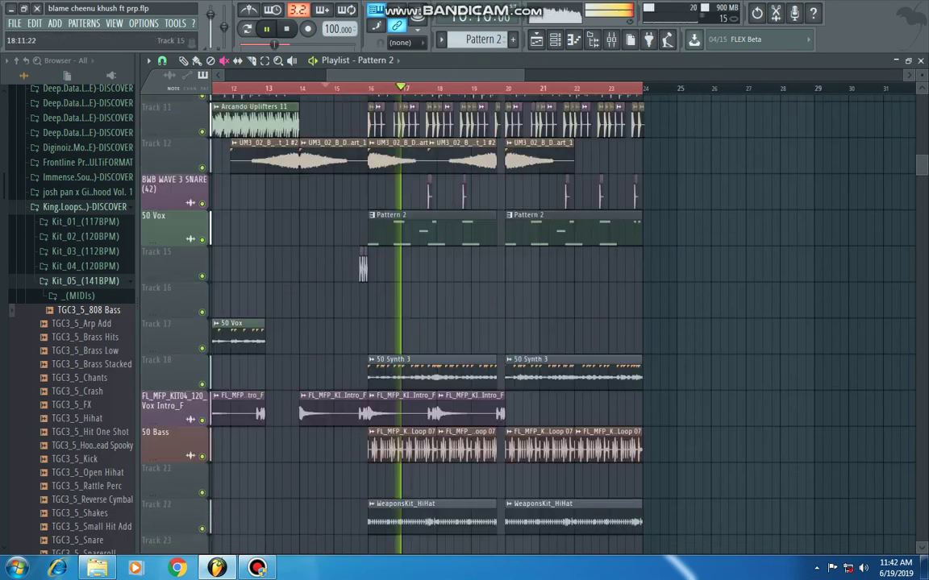
# Step: Solo 50 Vox during playback and layer in BWB WAVE 3 SNARE (42), Track 11 and Track 10
pyautogui.rightClick(202, 232)
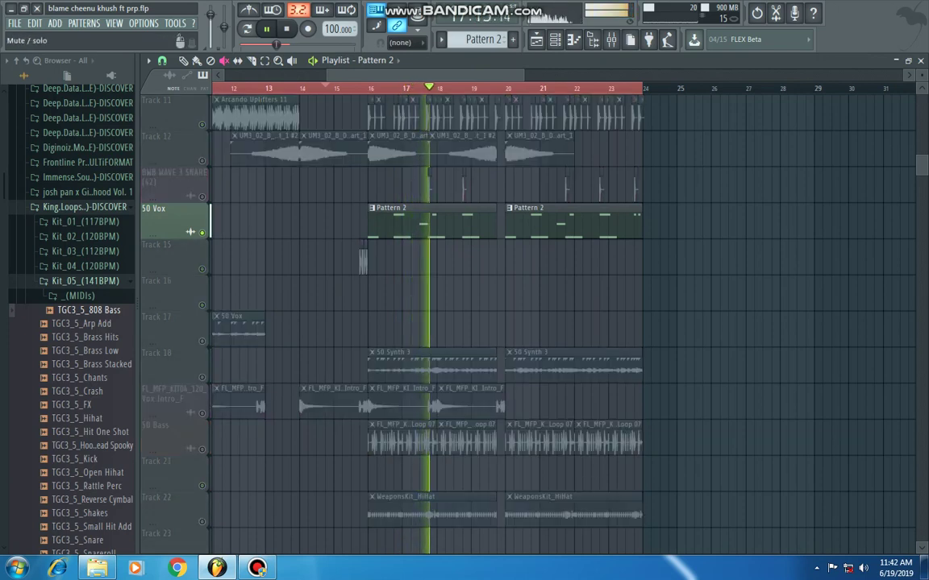
pyautogui.click(201, 125)
pyautogui.scroll(3, 202, 141)
pyautogui.click(201, 305)
pyautogui.scroll(2, 202, 304)
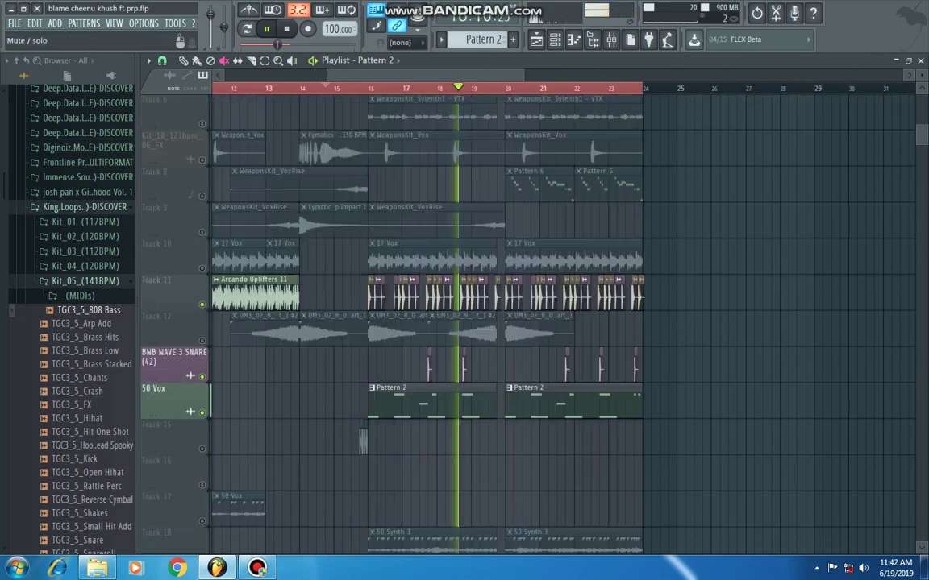
pyautogui.scroll(-3, 202, 298)
pyautogui.scroll(4, 201, 298)
pyautogui.click(201, 297)
pyautogui.scroll(-3, 201, 296)
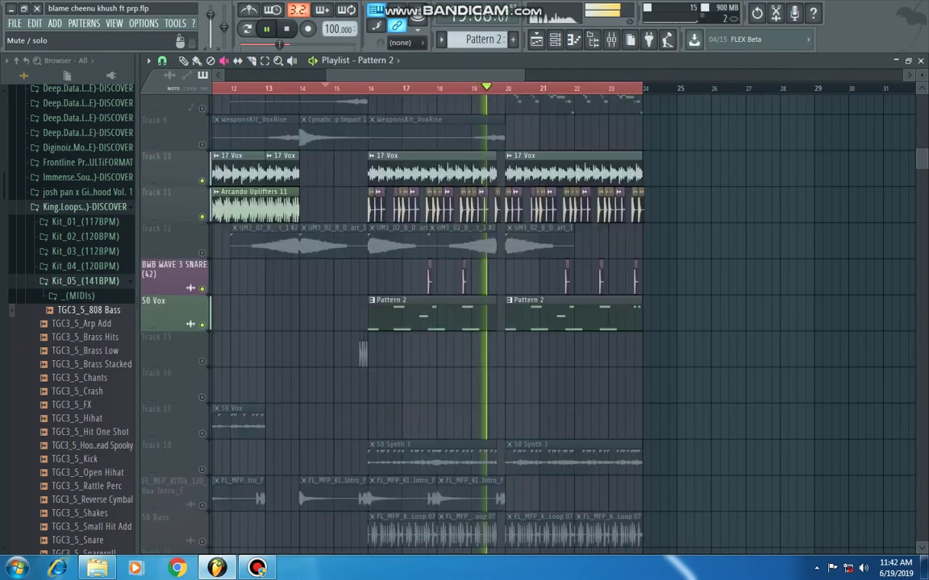
pyautogui.scroll(-3, 208, 323)
# Step: Stop the layered playback, make all tracks audible and play the full mix from about bar 18
pyautogui.press('space')
pyautogui.rightClick(202, 341)
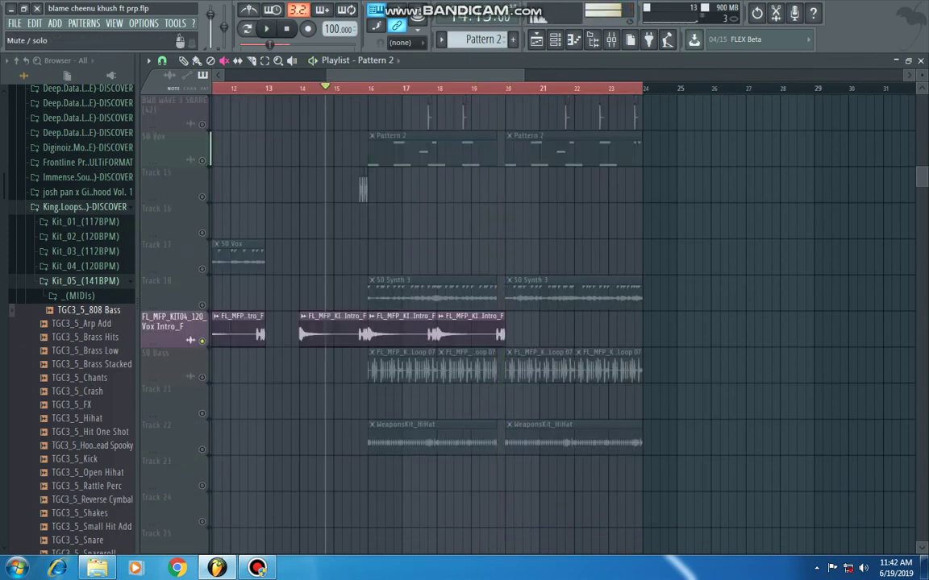
pyautogui.rightClick(201, 341)
pyautogui.scroll(8, 451, 323)
pyautogui.press('space')
pyautogui.click(445, 87)
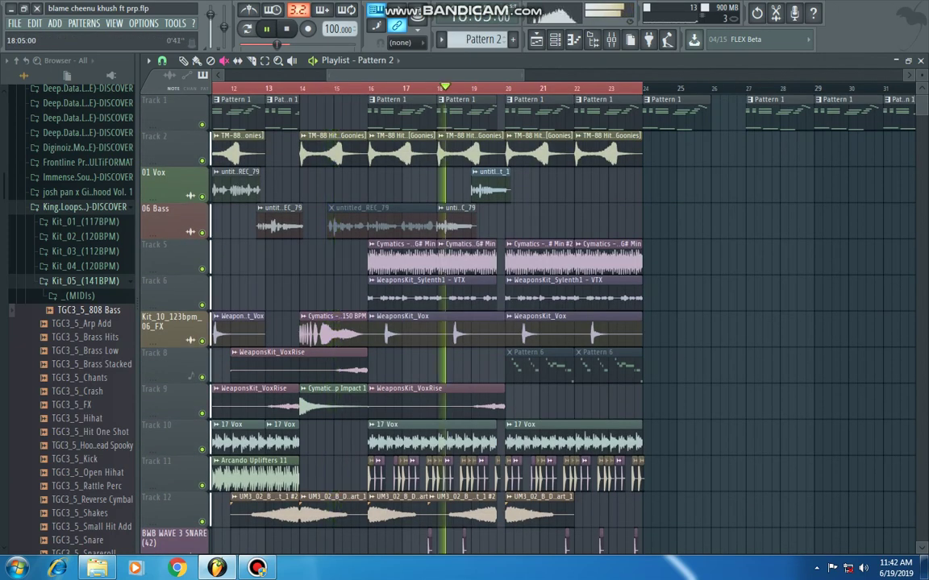
# Step: Mute the untitled_REC_79 clip at bar 18 on 06 Bass and keep the full mix playing to about bar 22
pyautogui.scroll(3, 474, 222)
pyautogui.click(474, 223)
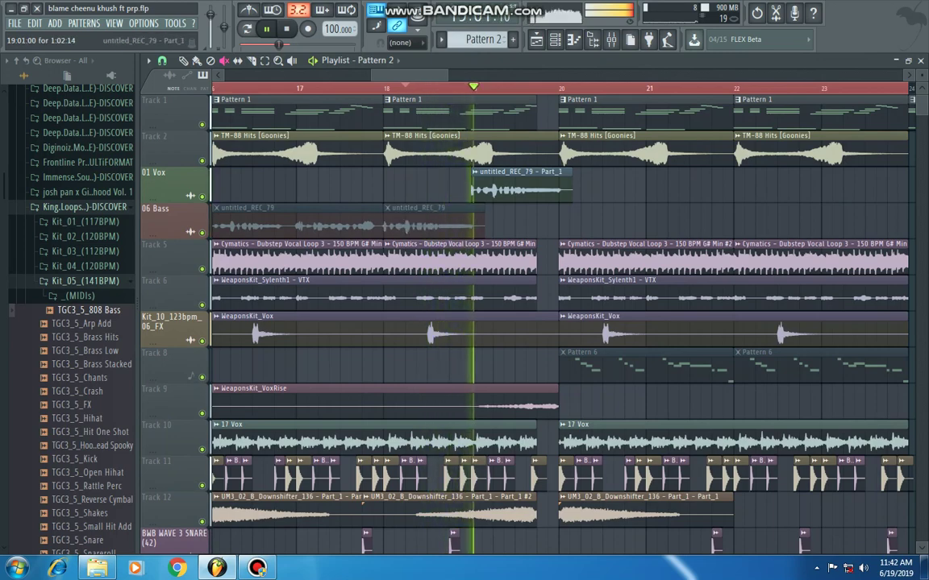
pyautogui.scroll(-5, 474, 222)
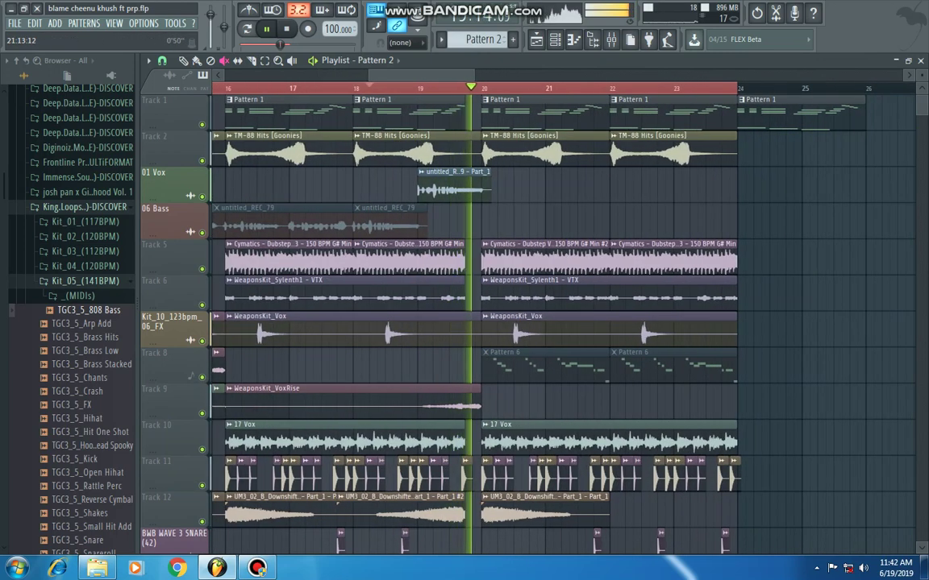
pyautogui.scroll(-2, 474, 223)
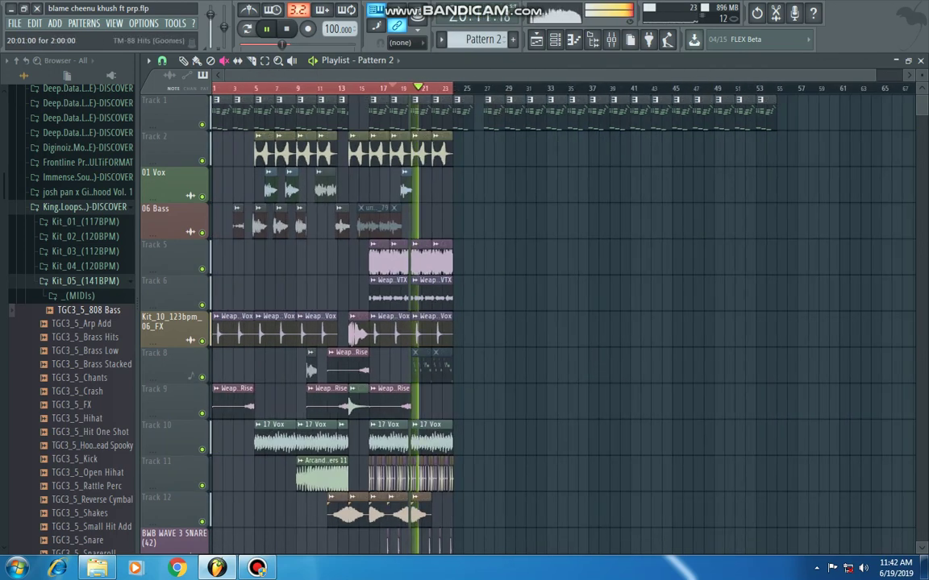
pyautogui.scroll(2, 474, 222)
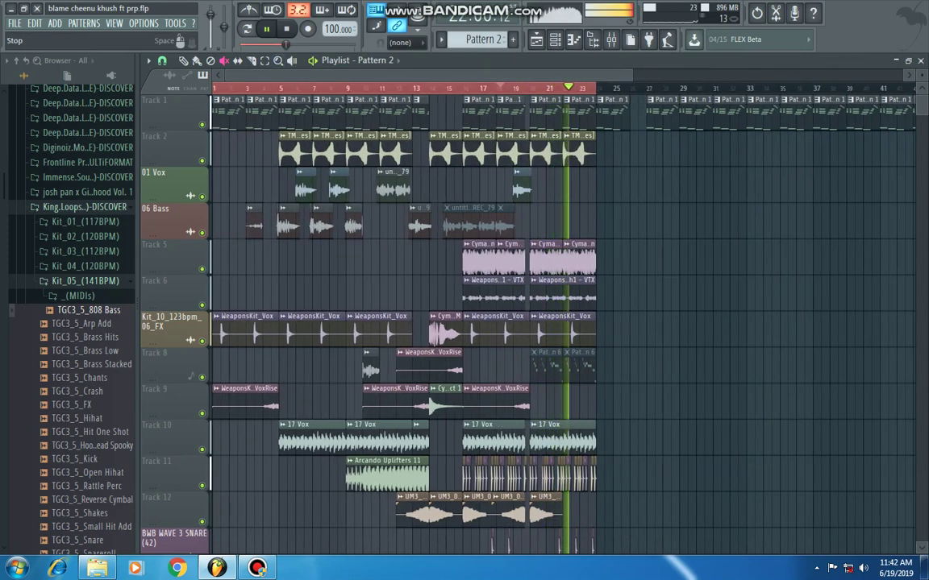
# Step: Solo Track 8, open its Pattern 6 notes in the piano roll and show the reFX Nexus #3 channel in the Channel Rack
pyautogui.scroll(-4, 483, 323)
pyautogui.rightClick(201, 161)
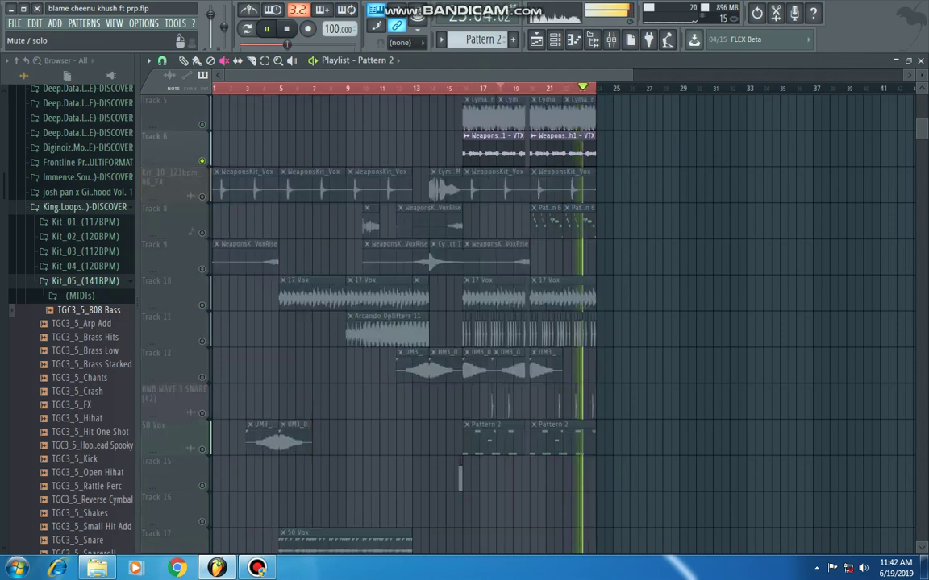
pyautogui.rightClick(202, 233)
pyautogui.scroll(3, 530, 234)
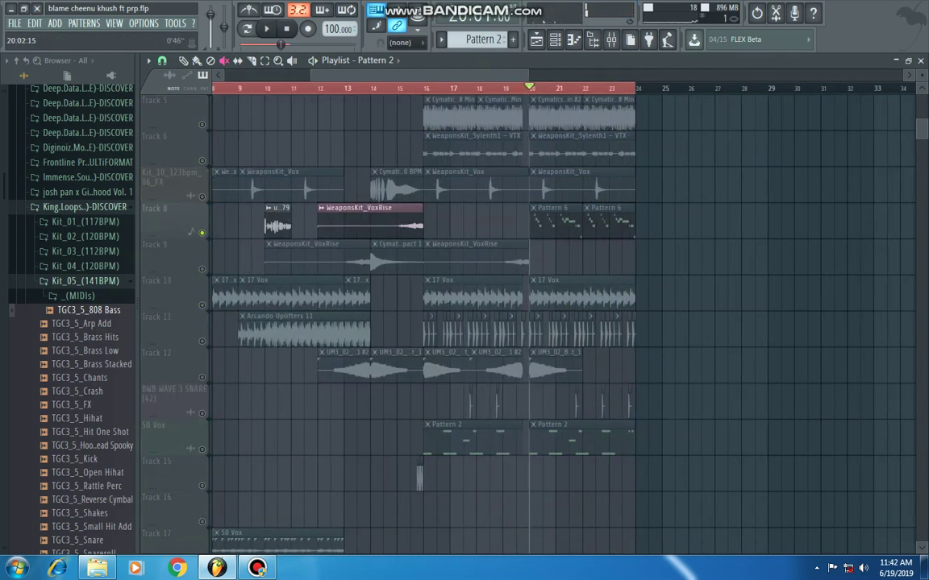
pyautogui.doubleClick(556, 222)
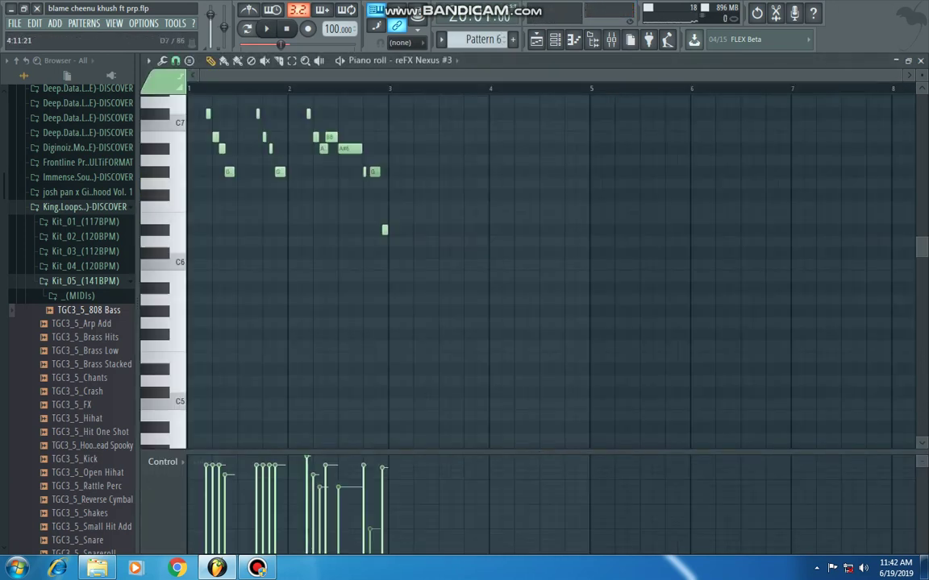
pyautogui.press('F6')
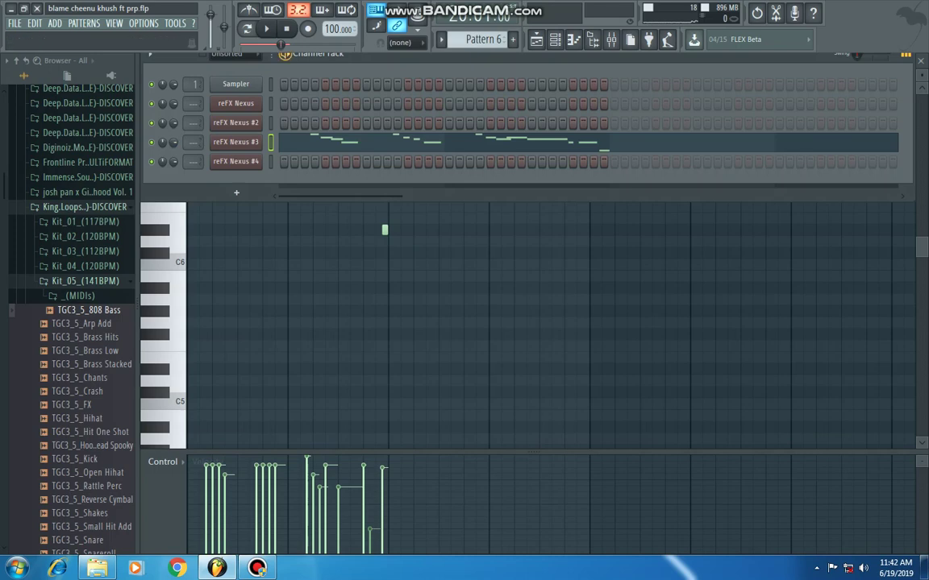
# Step: Return to the playlist with both Pattern 6 clips on Track 8 unmuted, and play the soloed track from bar 19
pyautogui.click(537, 39)
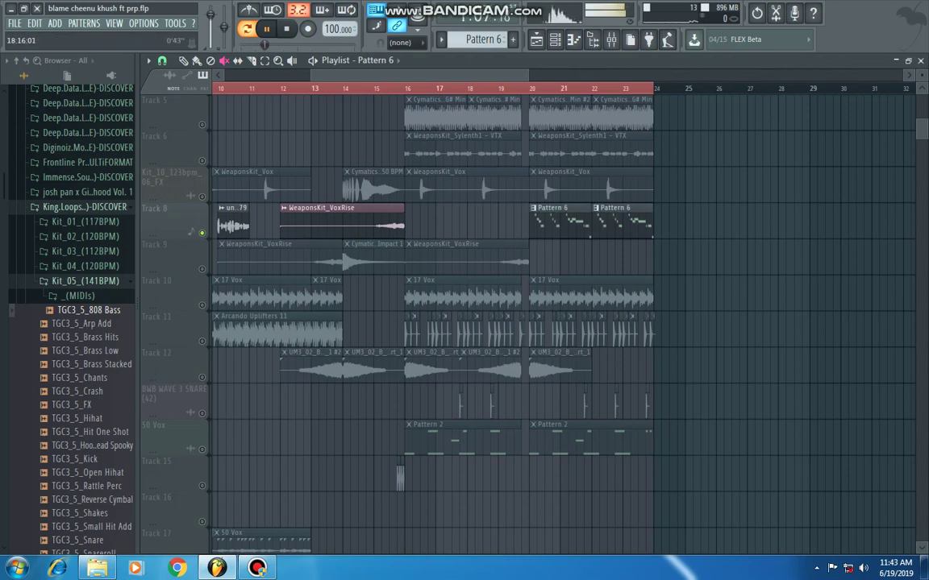
pyautogui.scroll(3, 565, 322)
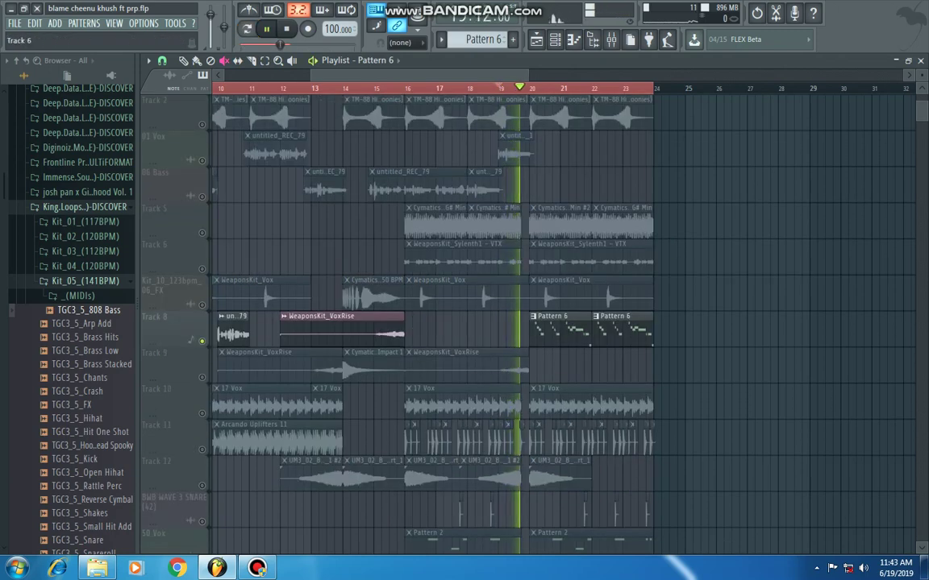
pyautogui.press('space')
# Step: Add Track 10, Track 11, BWB WAVE 3 SNARE (42) and 50 Vox to Track 8, playing them from bar 19
pyautogui.scroll(-5, 282, 260)
pyautogui.moveTo(202, 233); pyautogui.dragTo(201, 269)
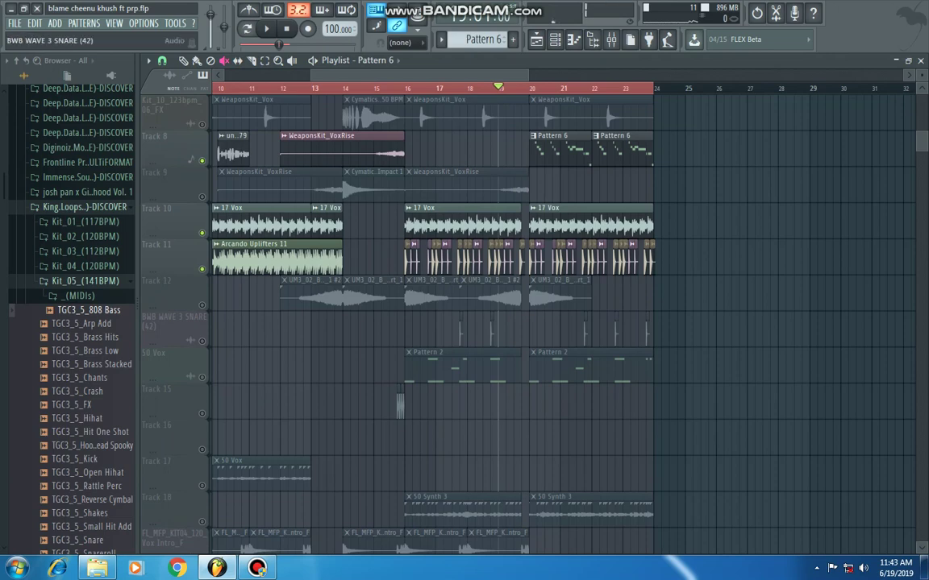
pyautogui.click(202, 378)
pyautogui.scroll(-2, 533, 298)
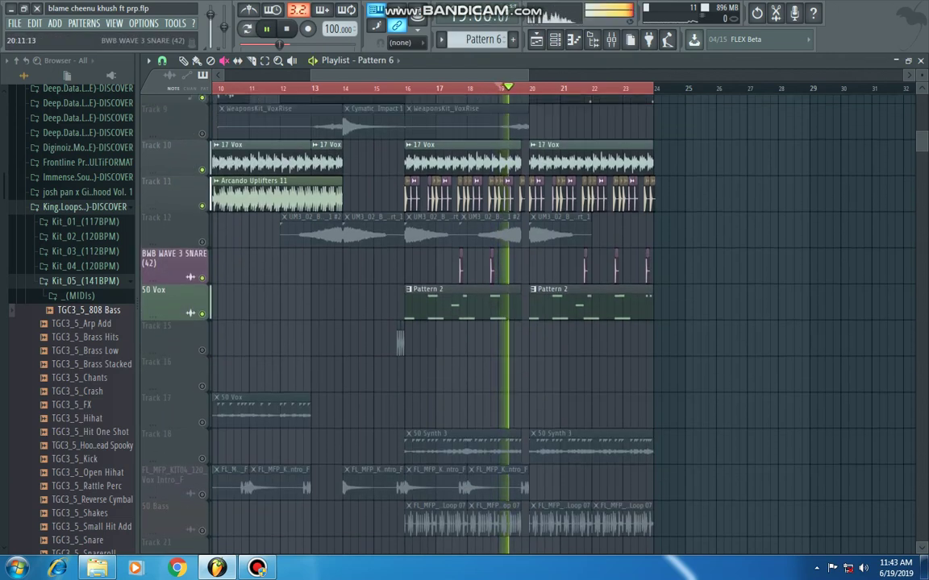
pyautogui.scroll(2, 452, 298)
# Step: Bring Track 12, Track 22 and 50 Bass into the layered playback
pyautogui.click(201, 305)
pyautogui.scroll(-4, 262, 327)
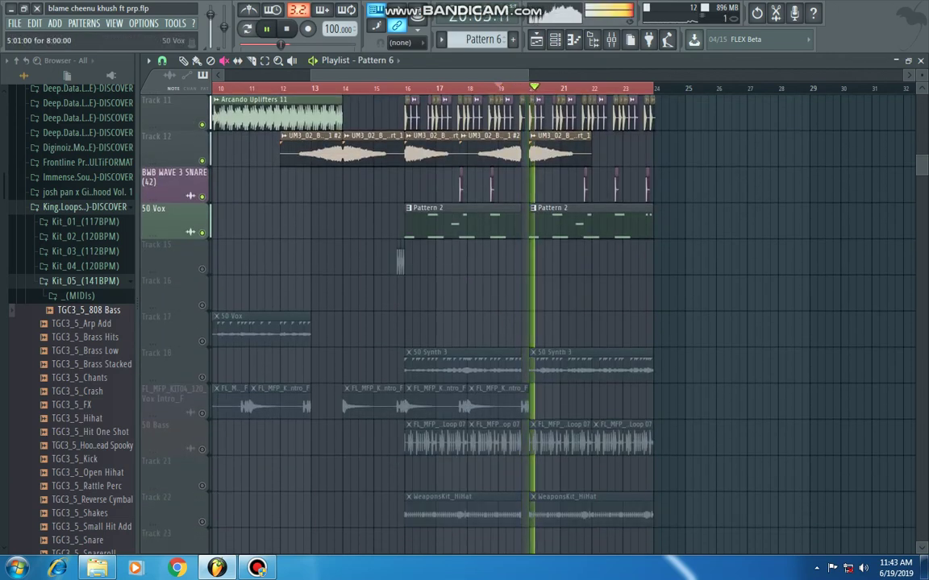
pyautogui.scroll(-2, 201, 391)
pyautogui.click(202, 377)
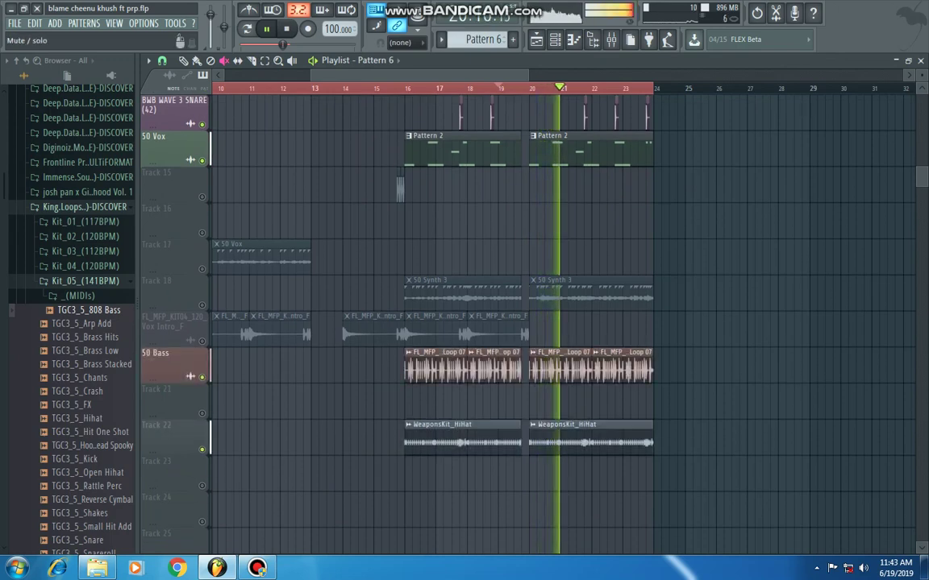
# Step: Keep the layered tracks playing to about bar 22 while reviewing the active layers in the playlist
pyautogui.scroll(5, 202, 379)
pyautogui.scroll(2, 616, 295)
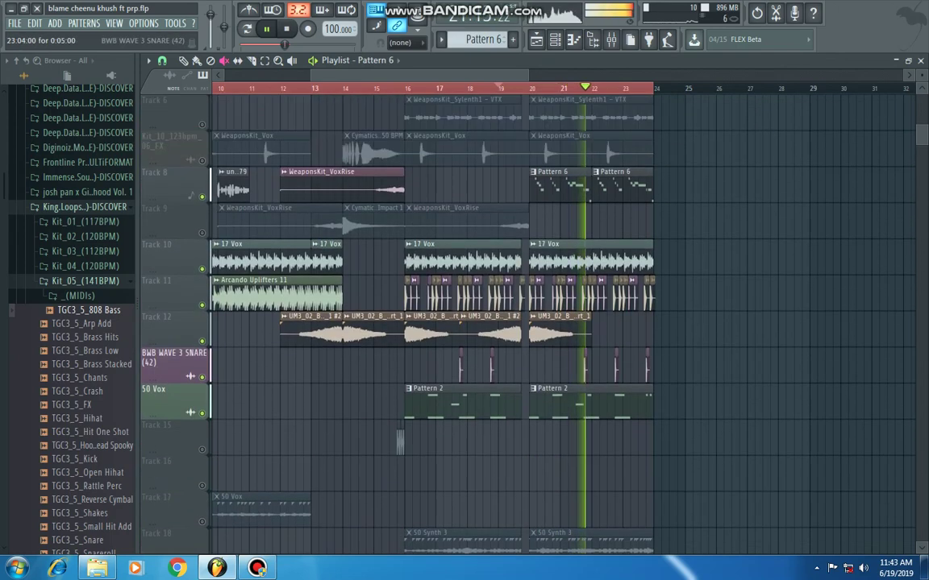
pyautogui.scroll(1, 598, 166)
pyautogui.scroll(-1, 598, 166)
pyautogui.scroll(3, 427, 322)
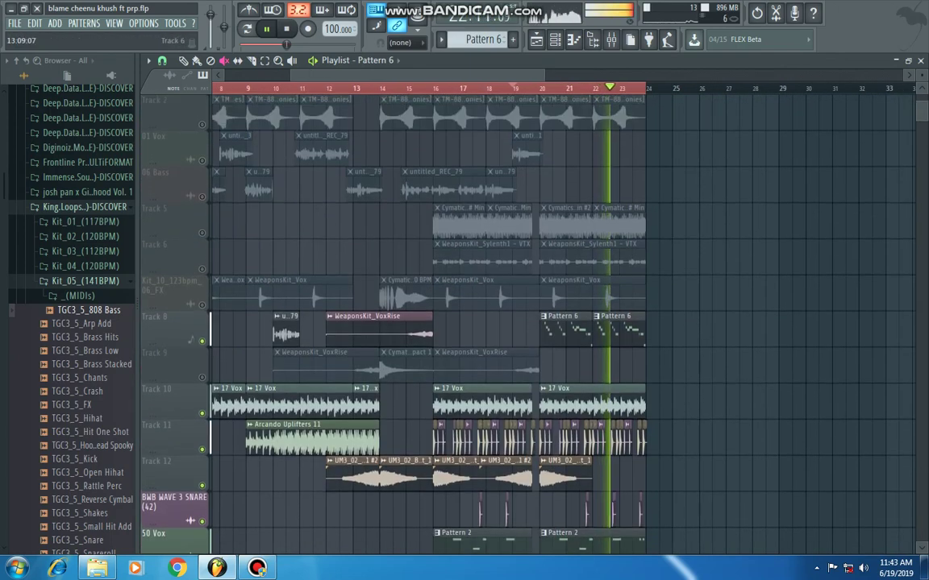
# Step: Show the arrangement from bar 1 and expand the Deep.Data DISCOVER sample folder in the browser
pyautogui.hscroll(-3, 407, 189)
pyautogui.click(84, 103)
pyautogui.scroll(1, 337, 189)
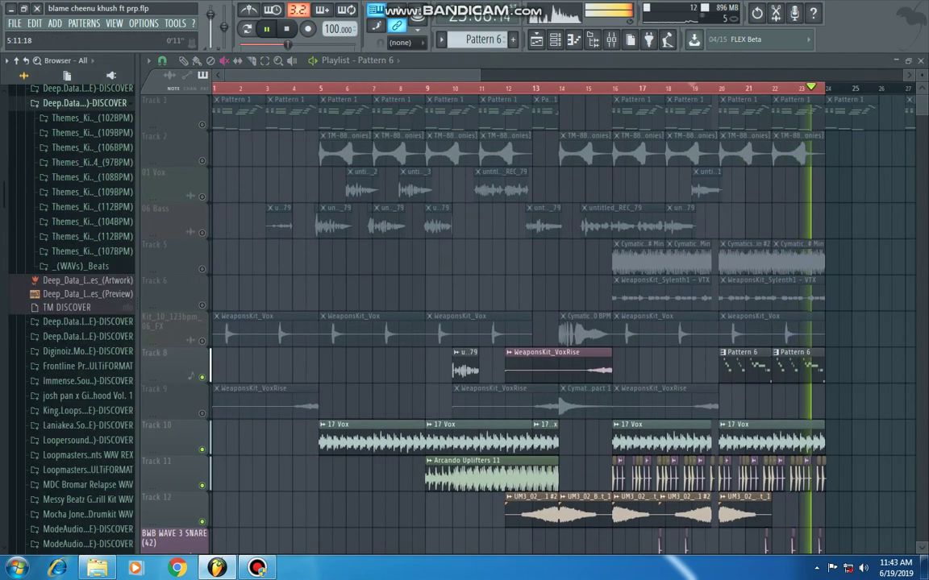
pyautogui.scroll(-2, 524, 322)
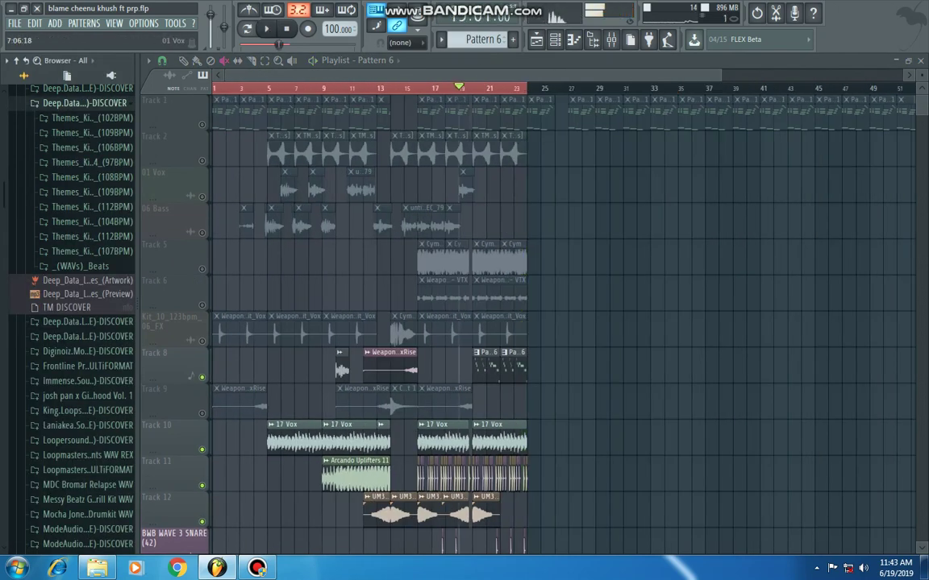
# Step: Make every playlist track audible again and select the Draw tool
pyautogui.rightClick(201, 125)
pyautogui.rightClick(202, 125)
pyautogui.scroll(4, 266, 161)
pyautogui.click(183, 61)
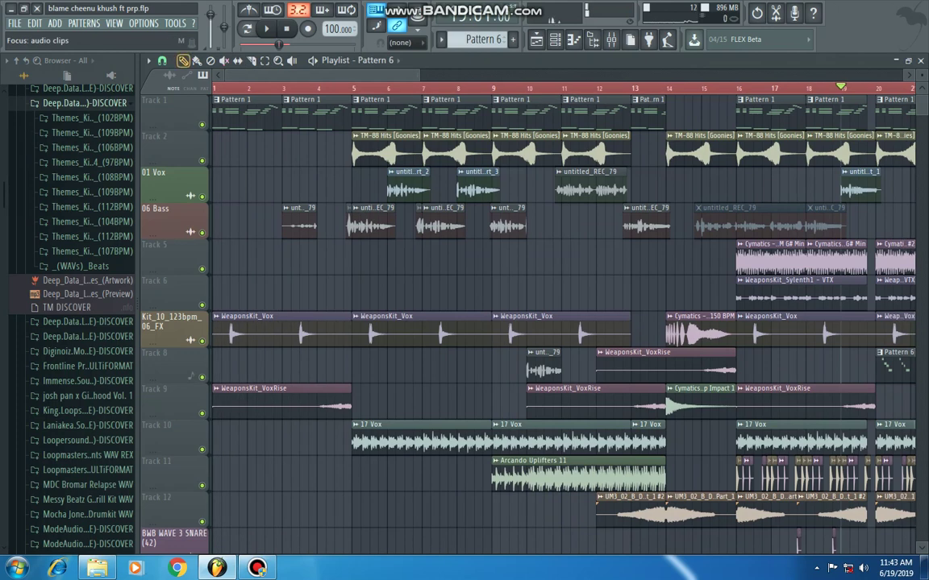
# Step: Review the whole arrangement and play the full mix from bar 1
pyautogui.scroll(-4, 363, 87)
pyautogui.scroll(-5, 439, 201)
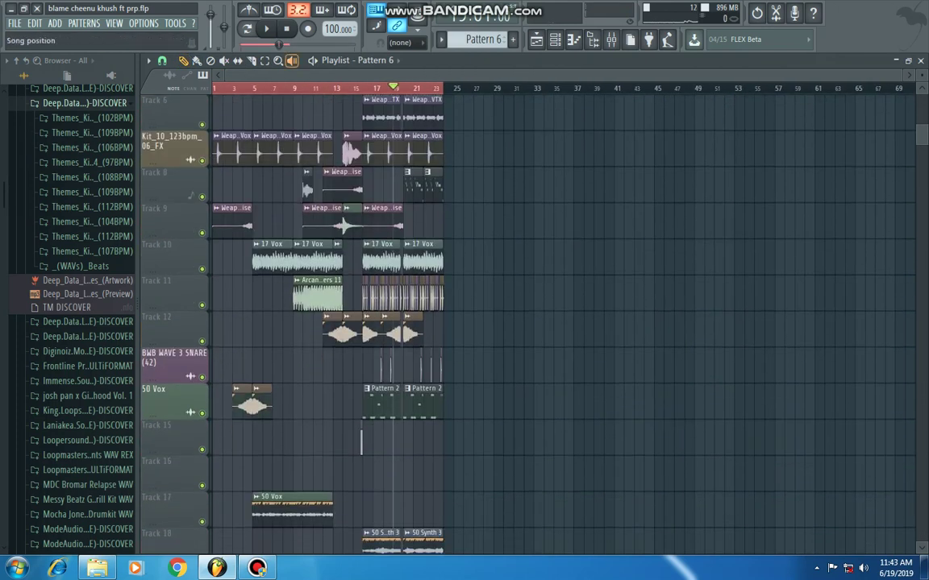
pyautogui.scroll(5, 322, 322)
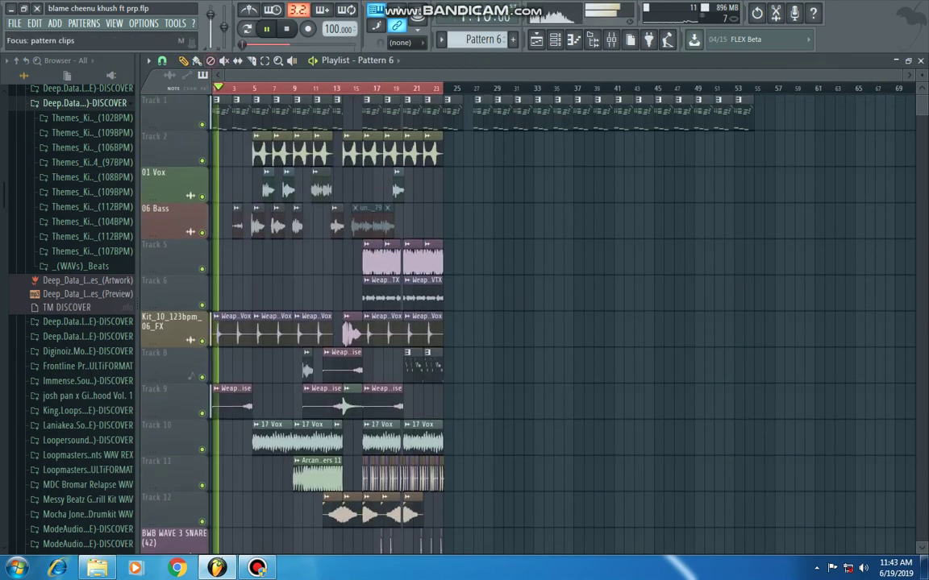
pyautogui.scroll(3, 363, 87)
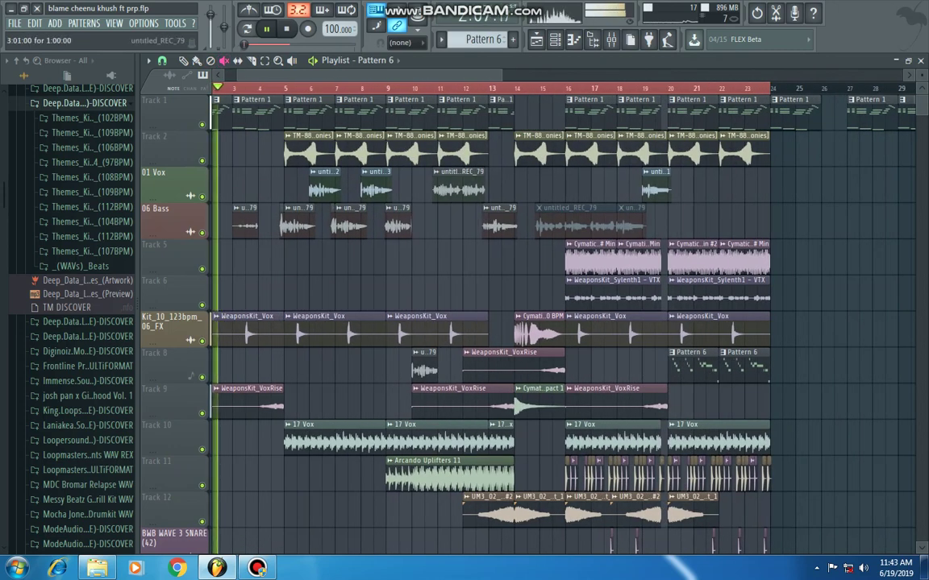